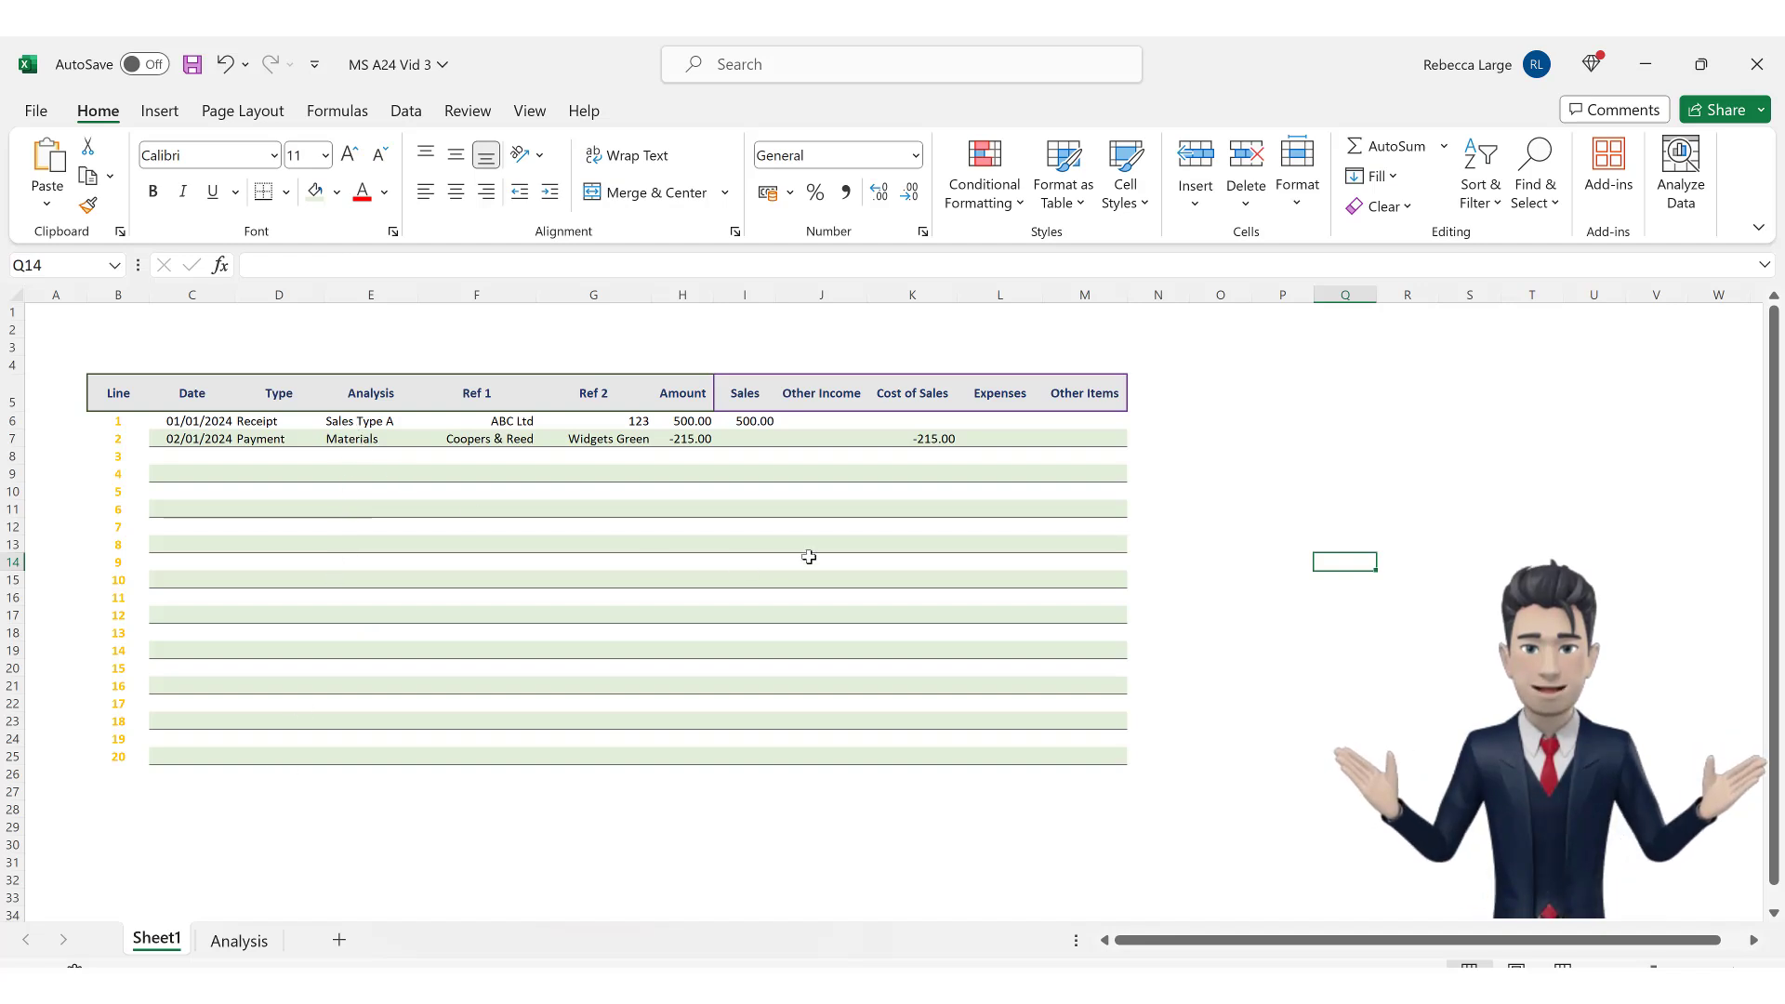
Fill line 1's Receipt and Sales Type A entries down the Type and Analysis columns to row 25.
{"action": "left_click", "coordinate": [307, 420]}
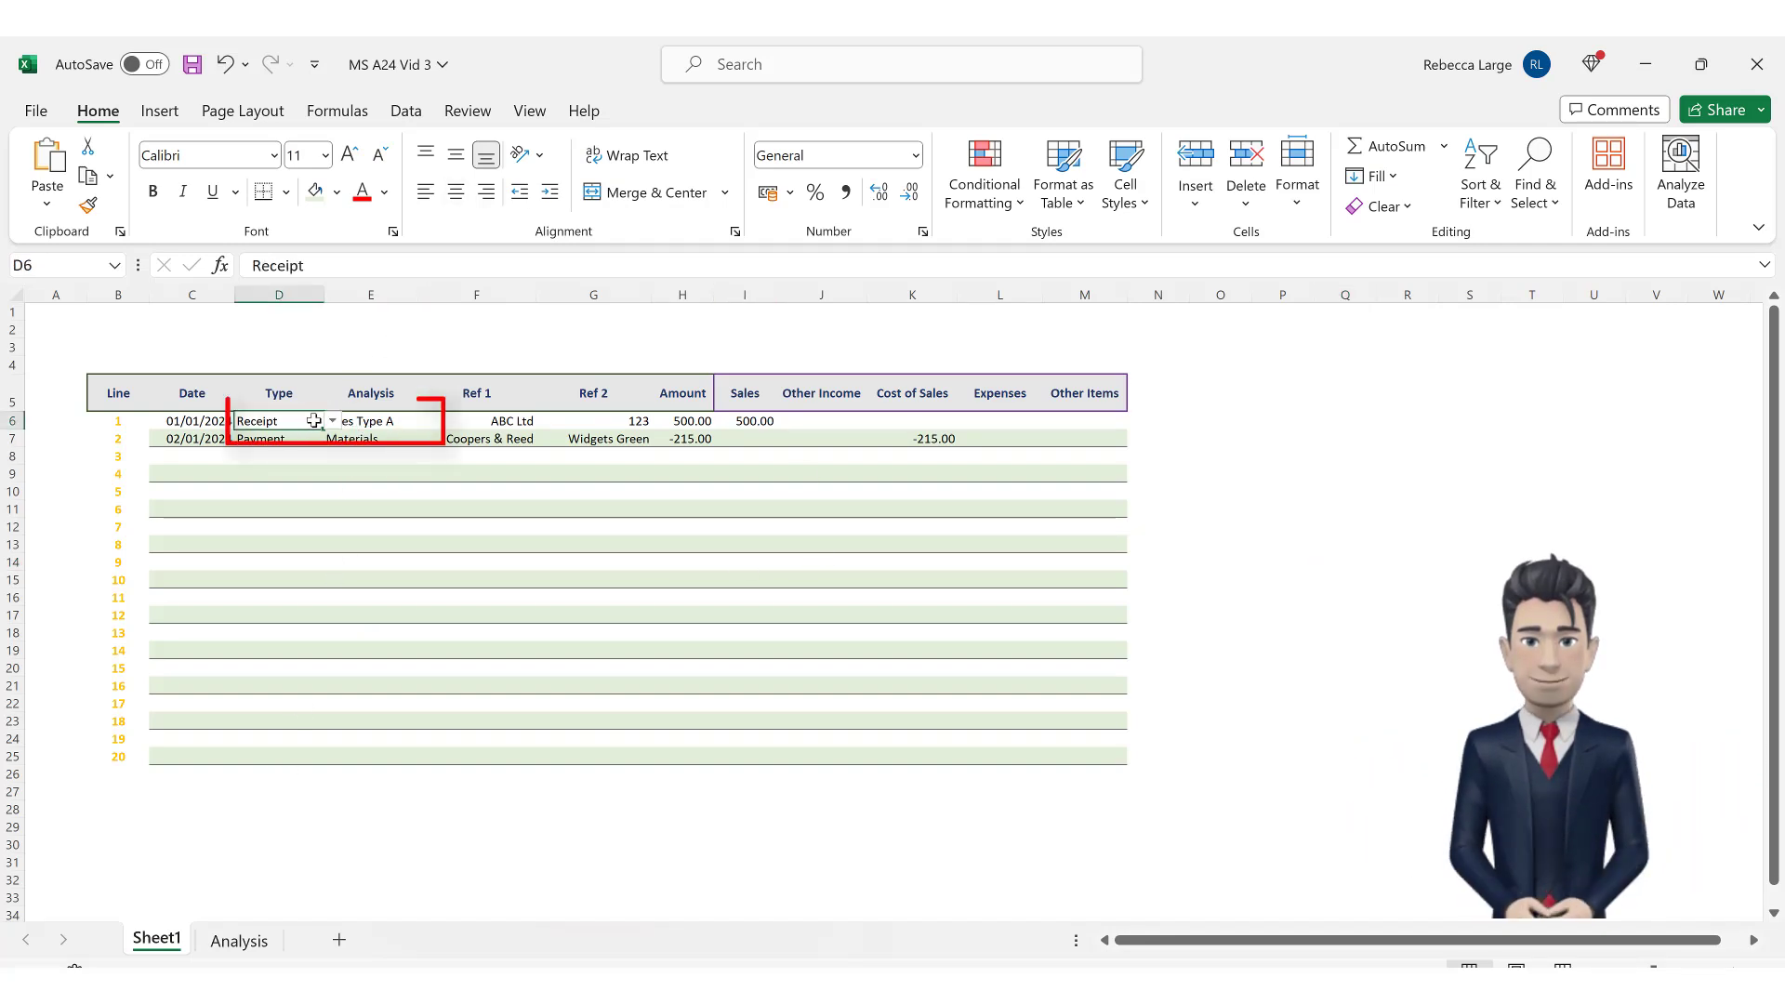
{"action": "left_click", "coordinate": [399, 421]}
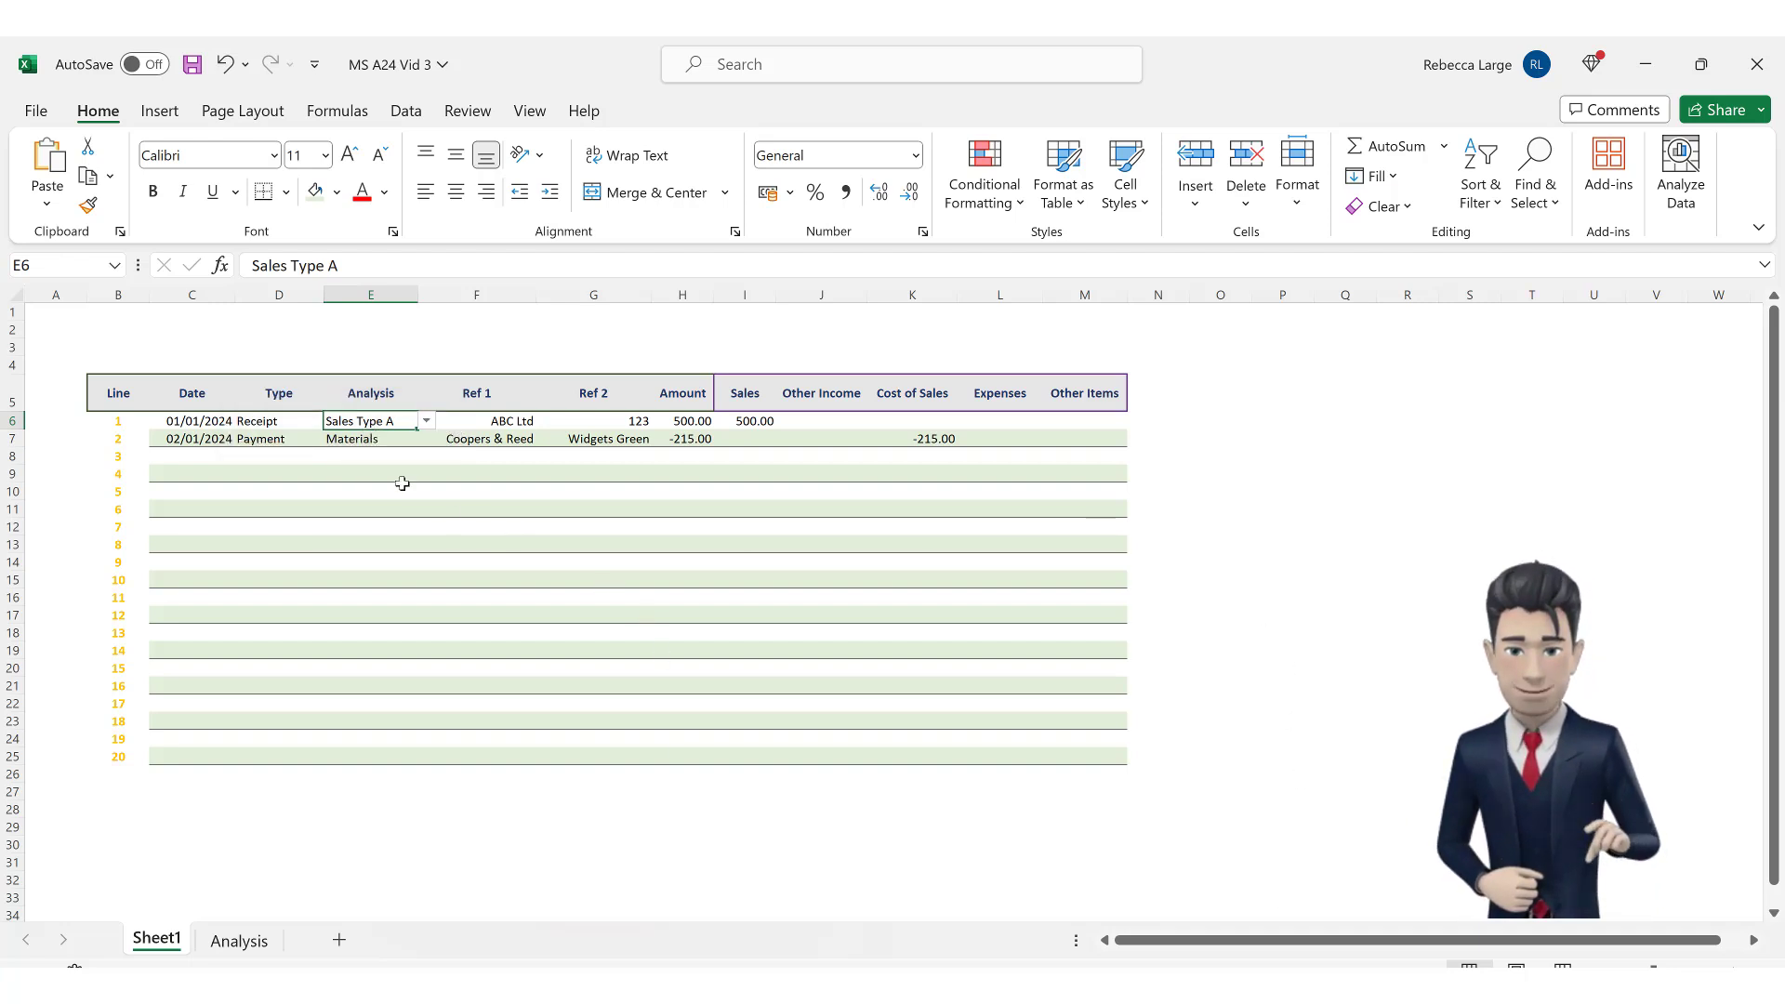
{"action": "left_click", "coordinate": [284, 424]}
{"action": "left_click_drag", "start_coordinate": [337, 421], "coordinate": [404, 760]}
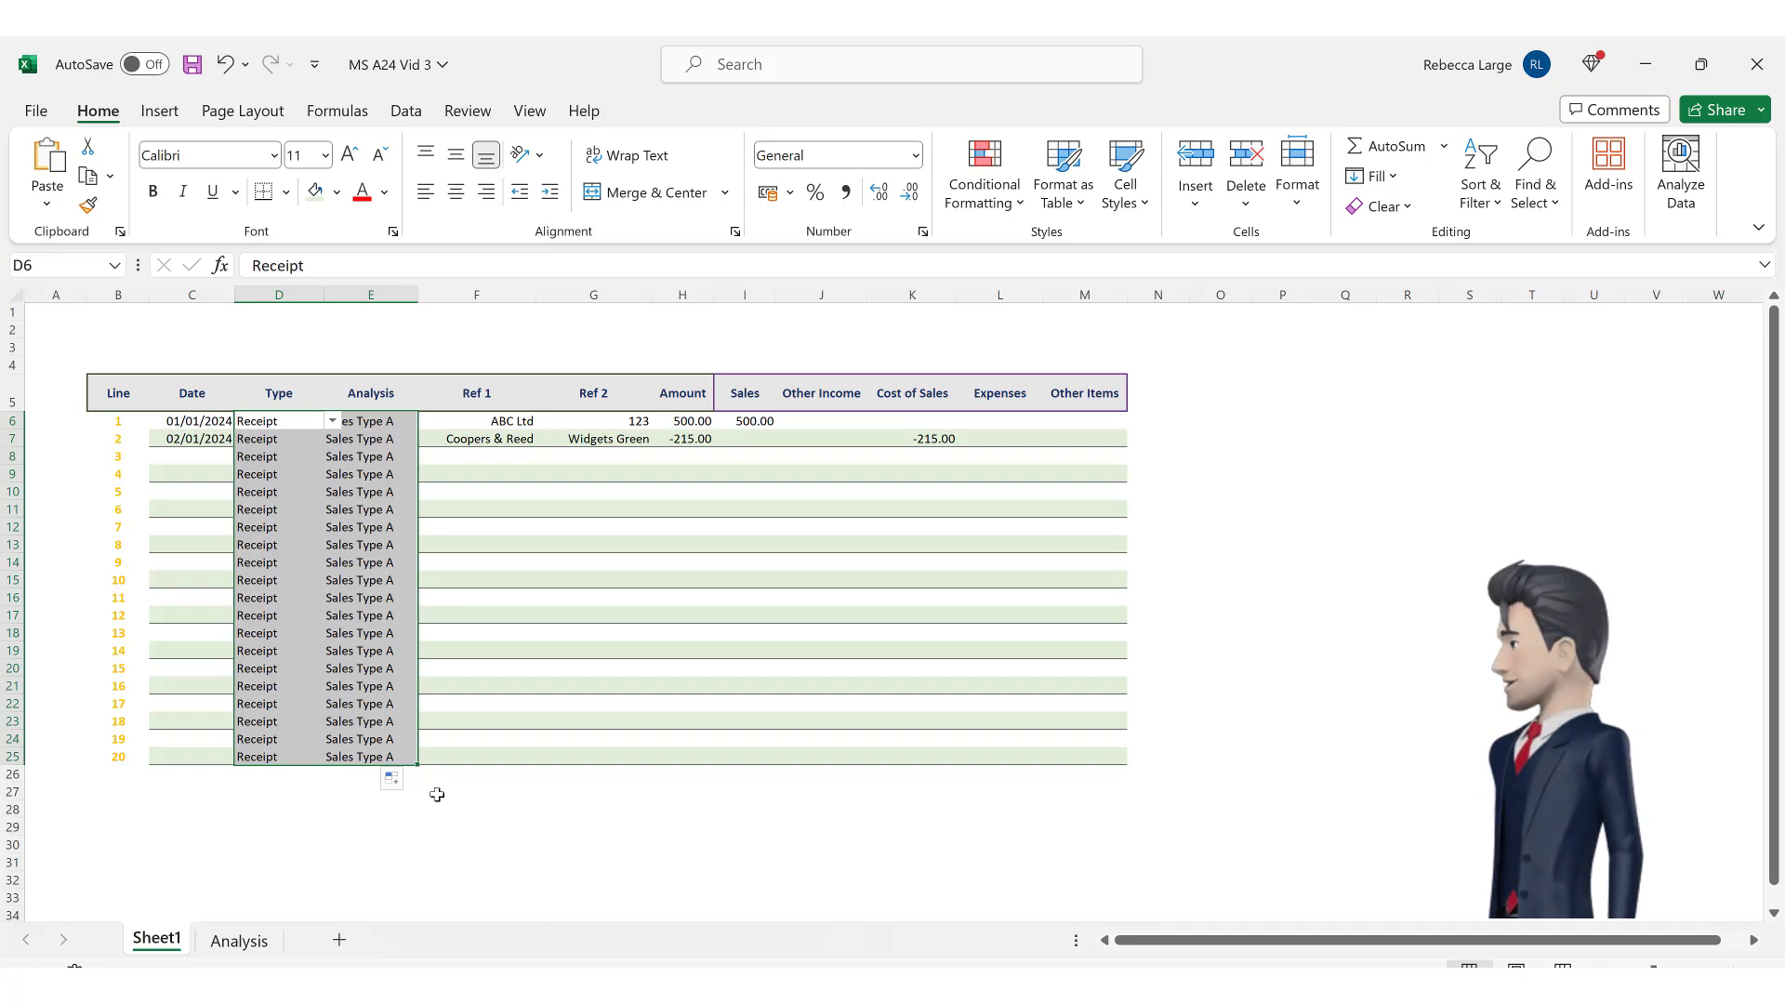
Delete the copied entries in D7:E25 so only line 1 keeps Receipt and Sales Type A.
{"action": "left_click", "coordinate": [437, 795]}
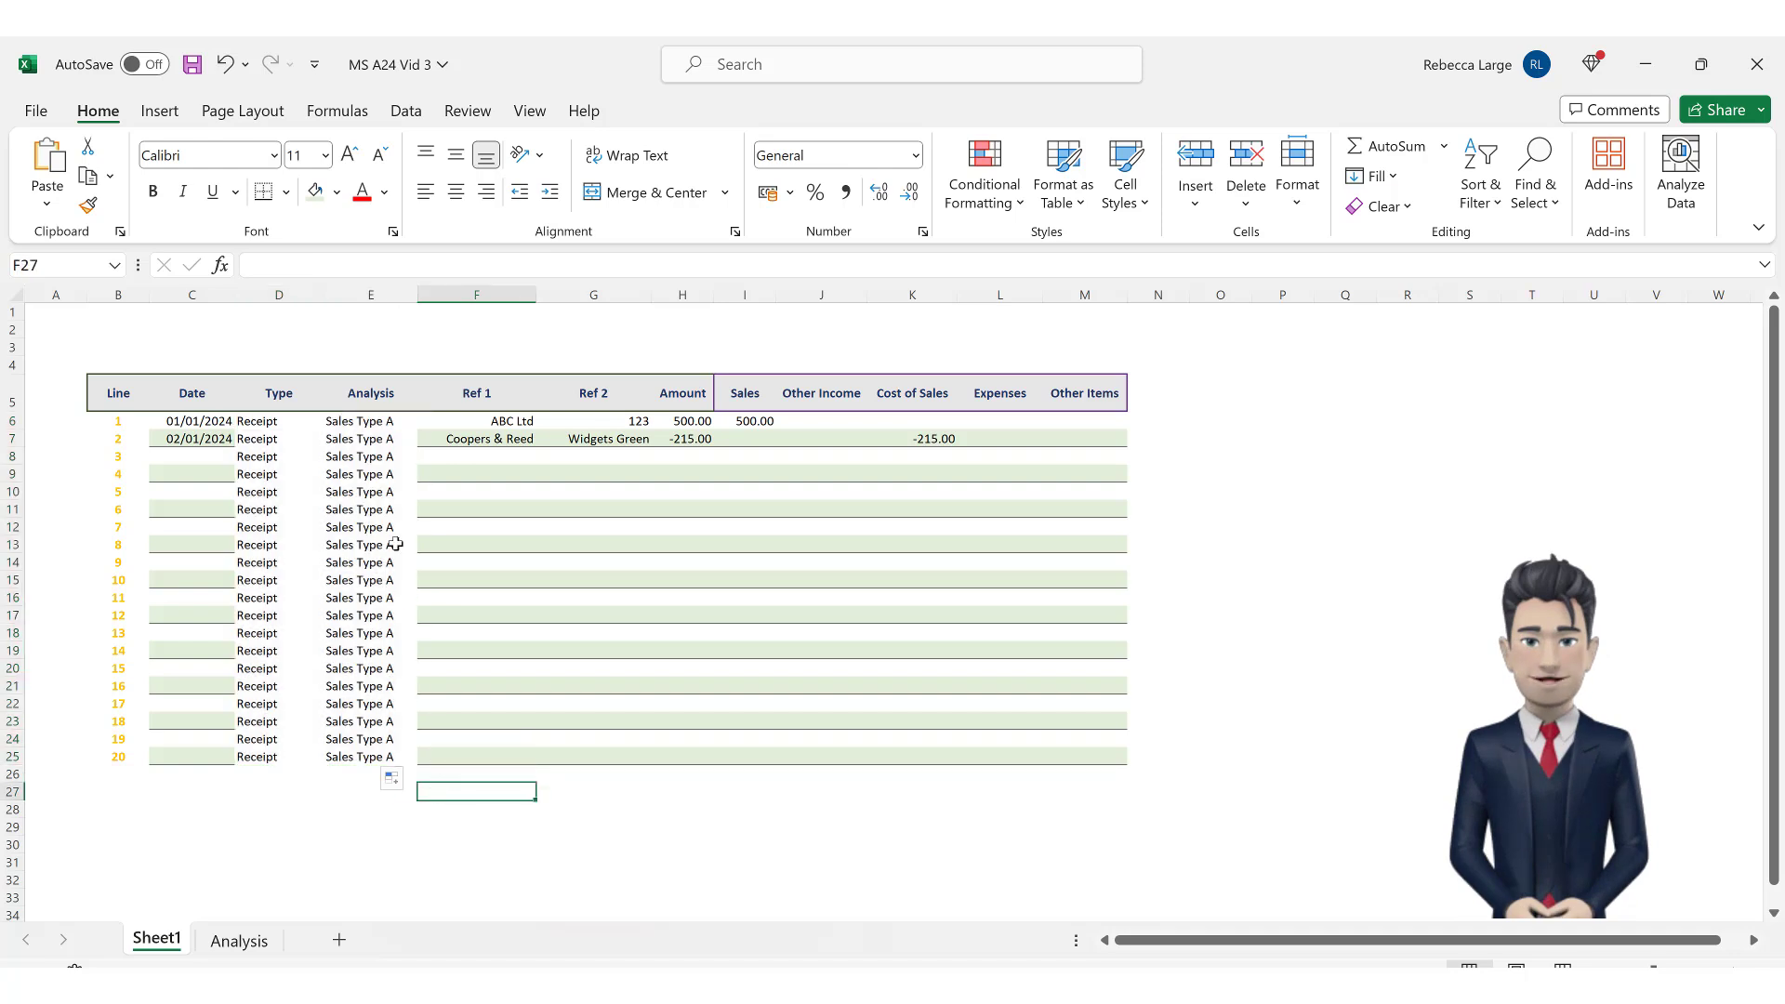
{"action": "left_click_drag", "start_coordinate": [265, 441], "coordinate": [380, 758]}
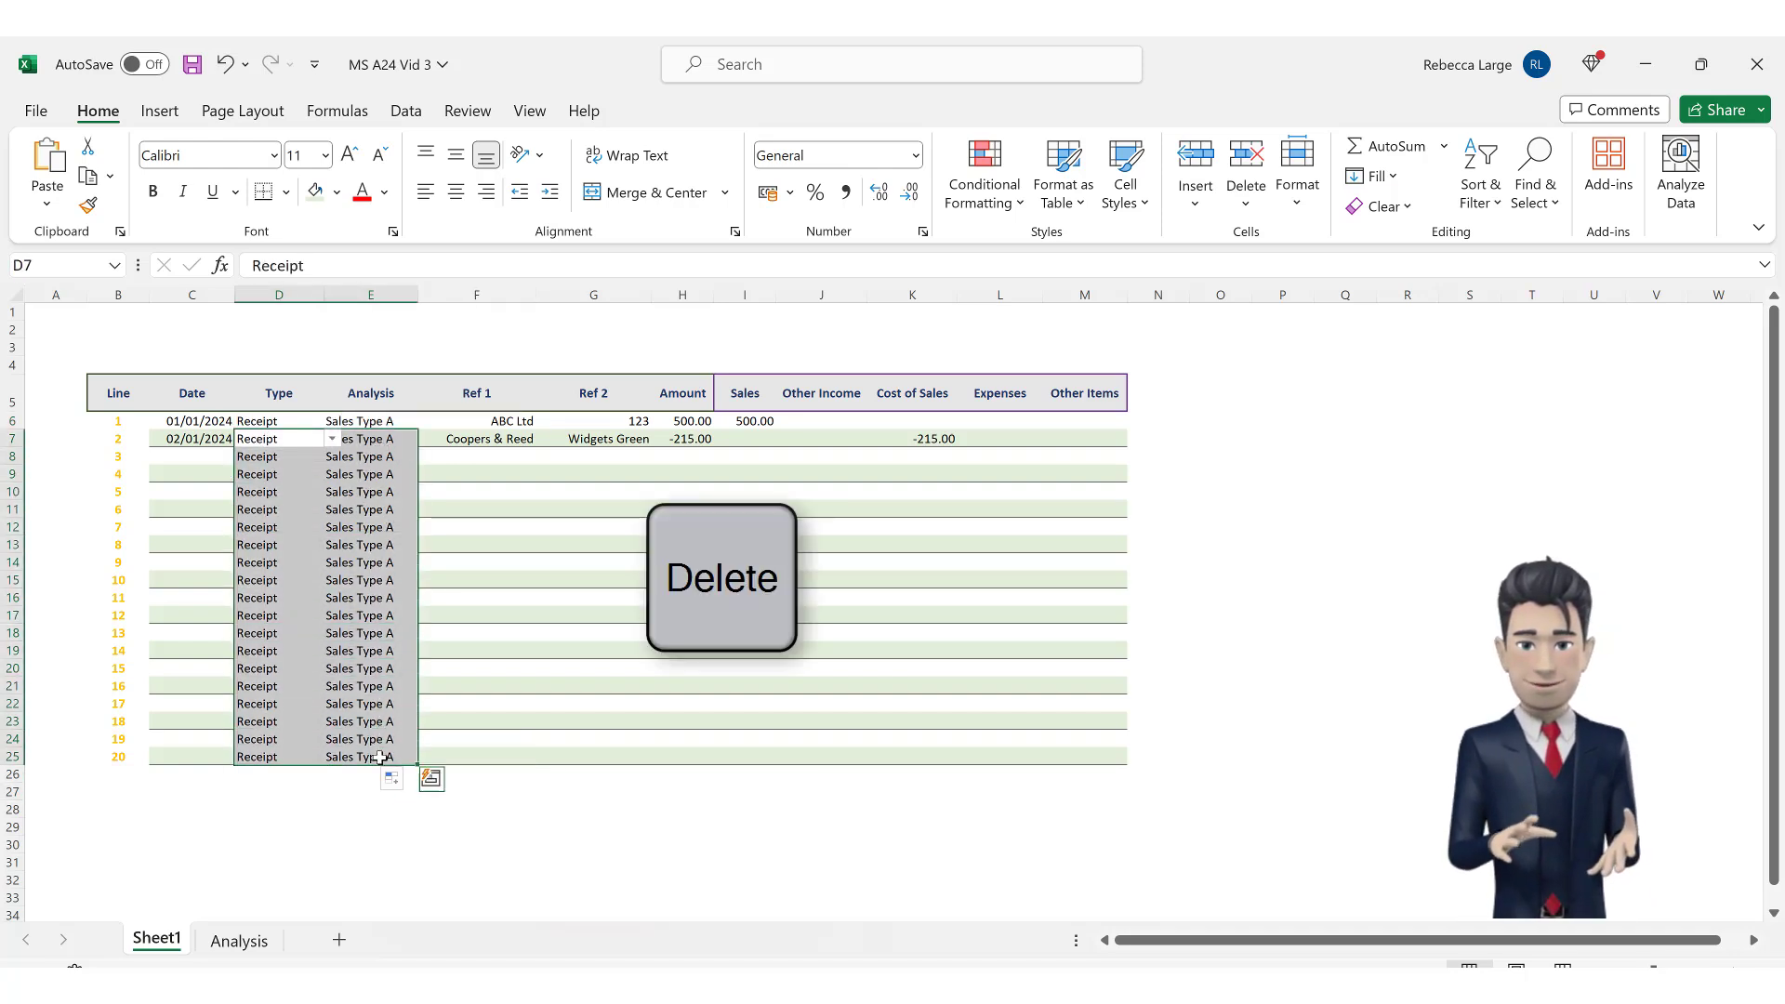
{"action": "key", "text": "Delete"}
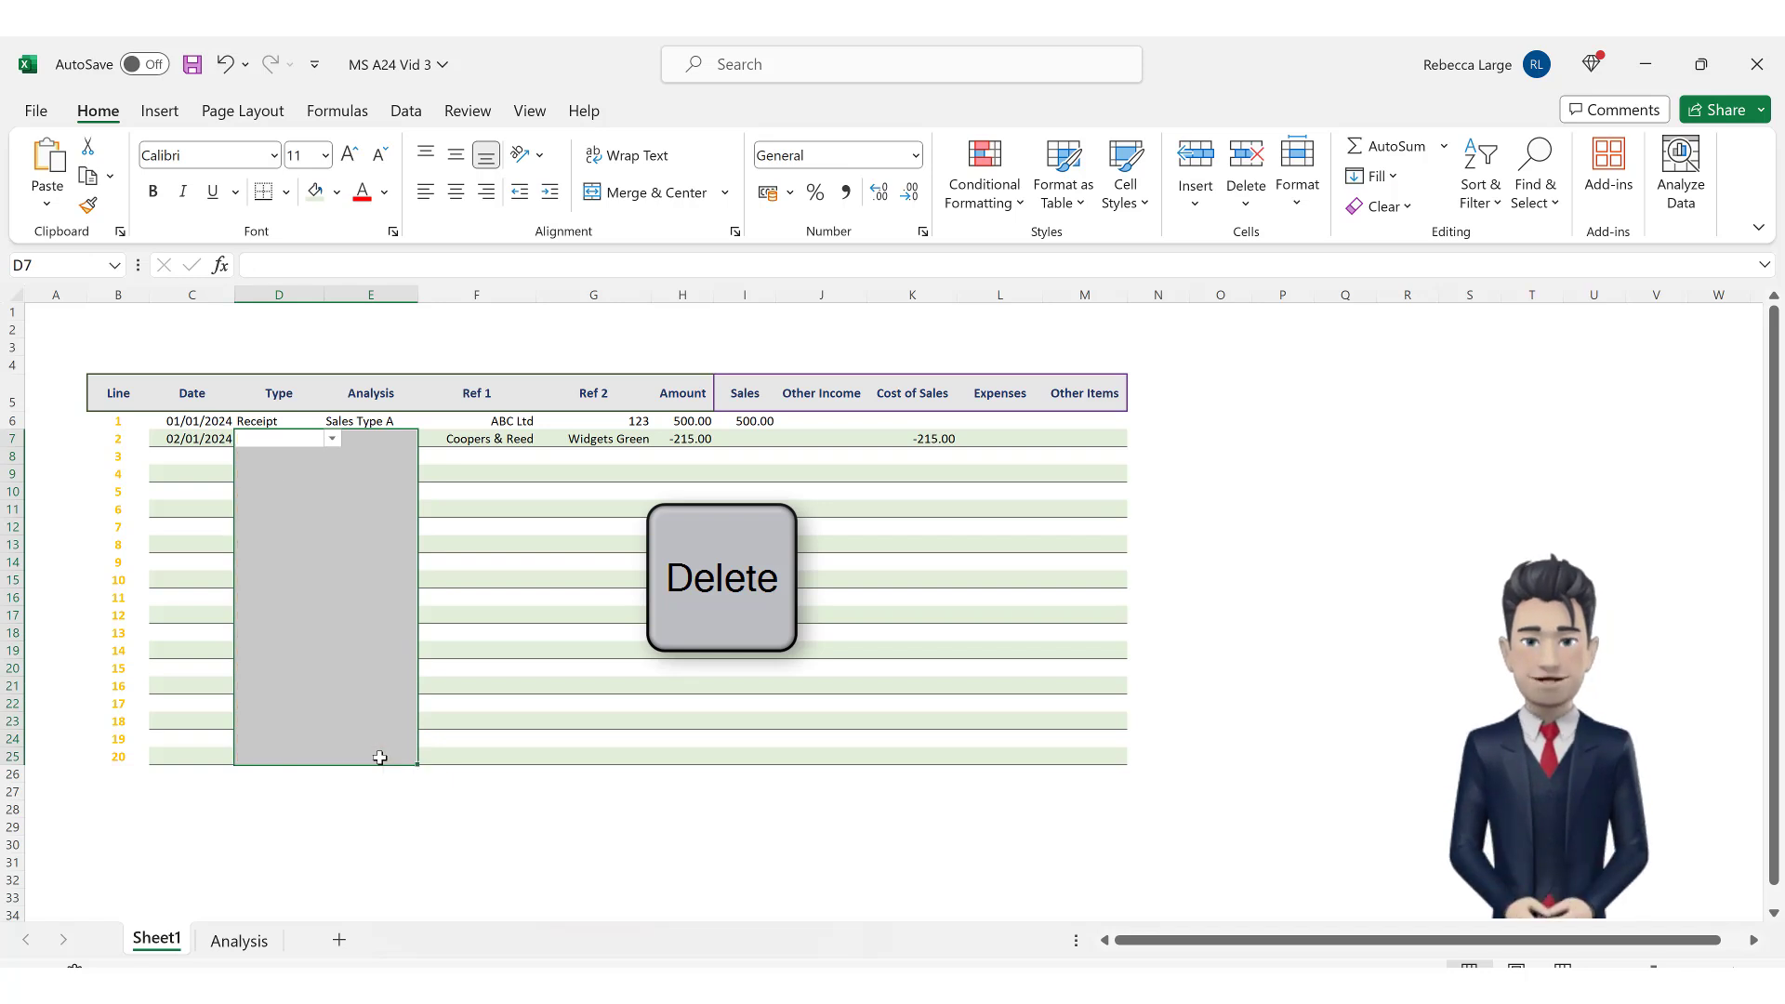
{"action": "left_click_drag", "start_coordinate": [360, 445], "coordinate": [363, 474]}
{"action": "left_click", "coordinate": [360, 445]}
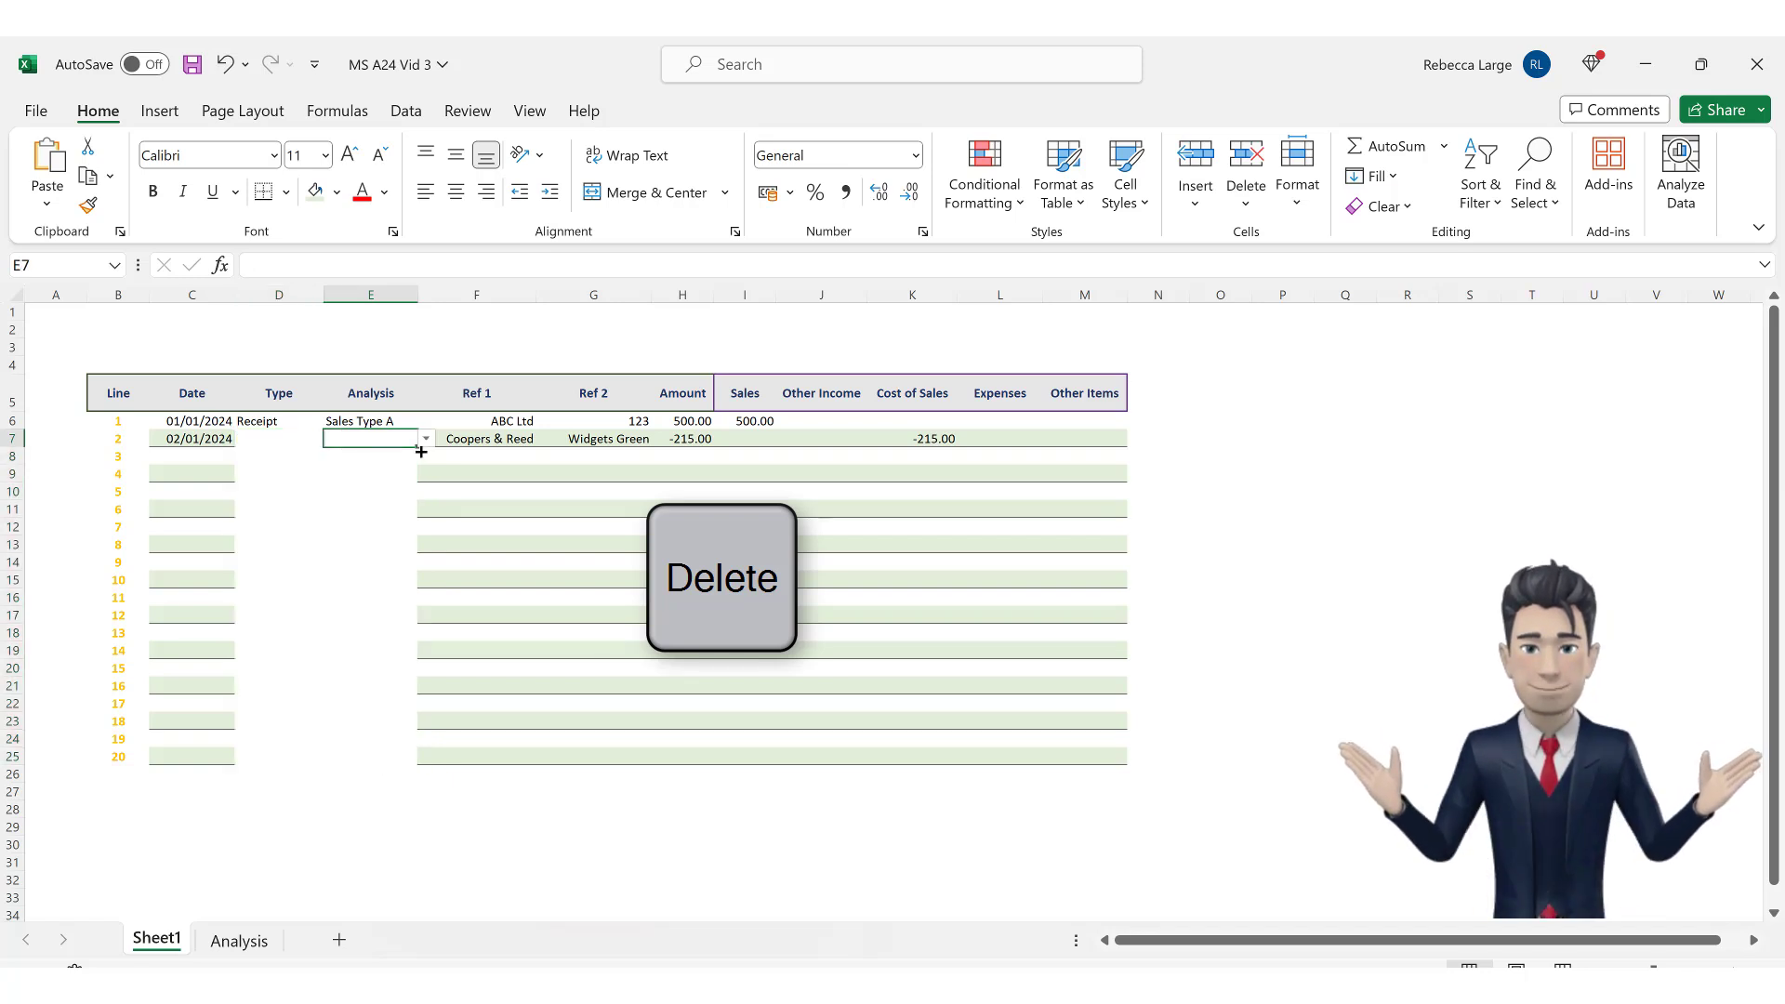
{"action": "left_click", "coordinate": [263, 461]}
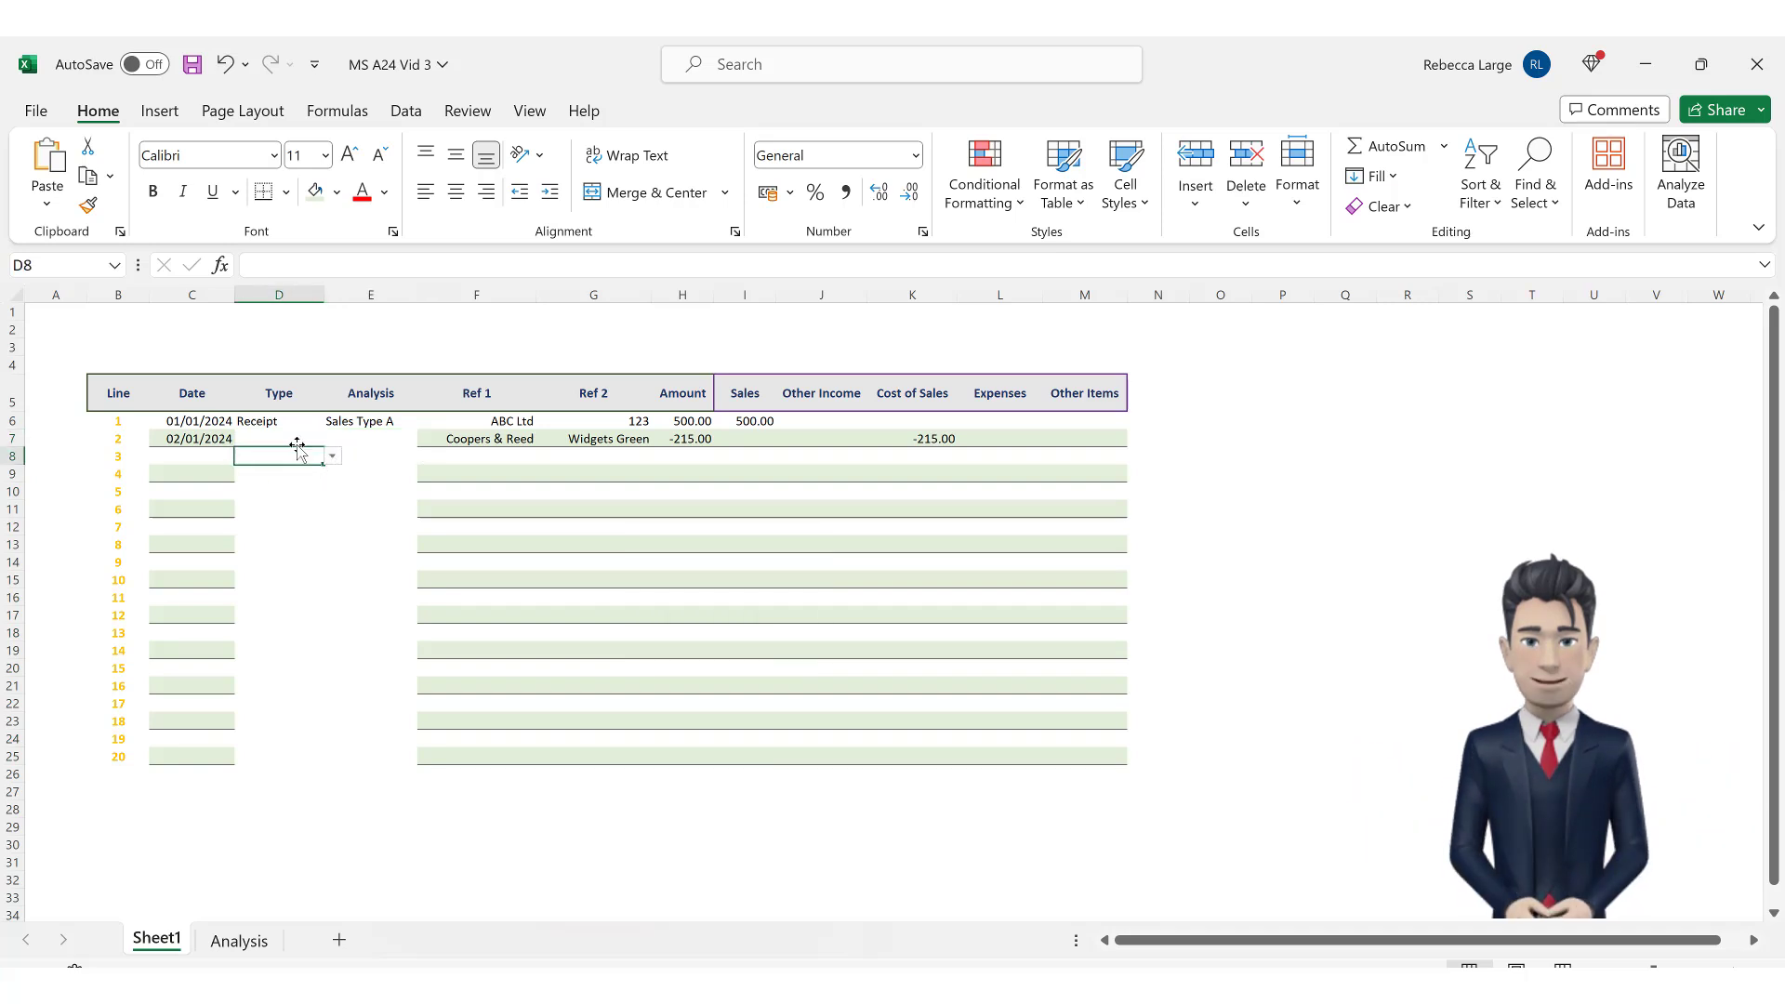
{"action": "left_click", "coordinate": [292, 438]}
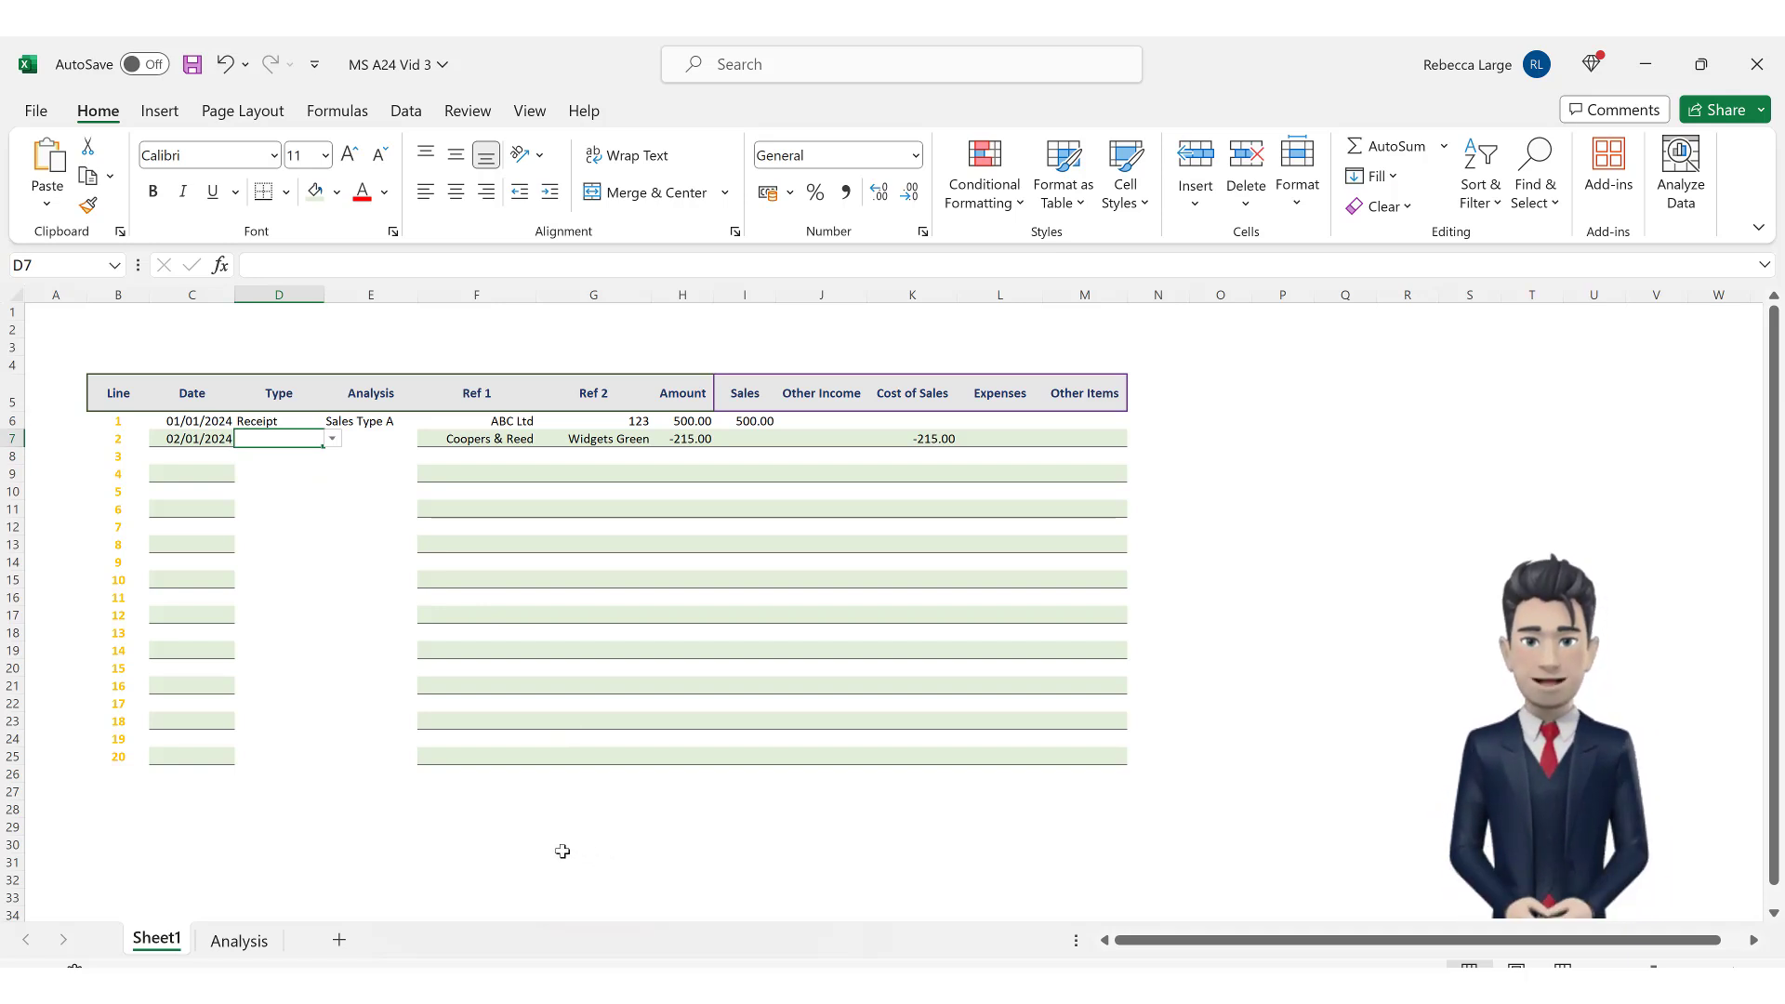
Use Format Painter to copy lines 1–2's green banding down the Type and Analysis columns.
{"action": "left_click_drag", "start_coordinate": [304, 441], "coordinate": [367, 474]}
{"action": "left_click_drag", "start_coordinate": [365, 537], "coordinate": [384, 441]}
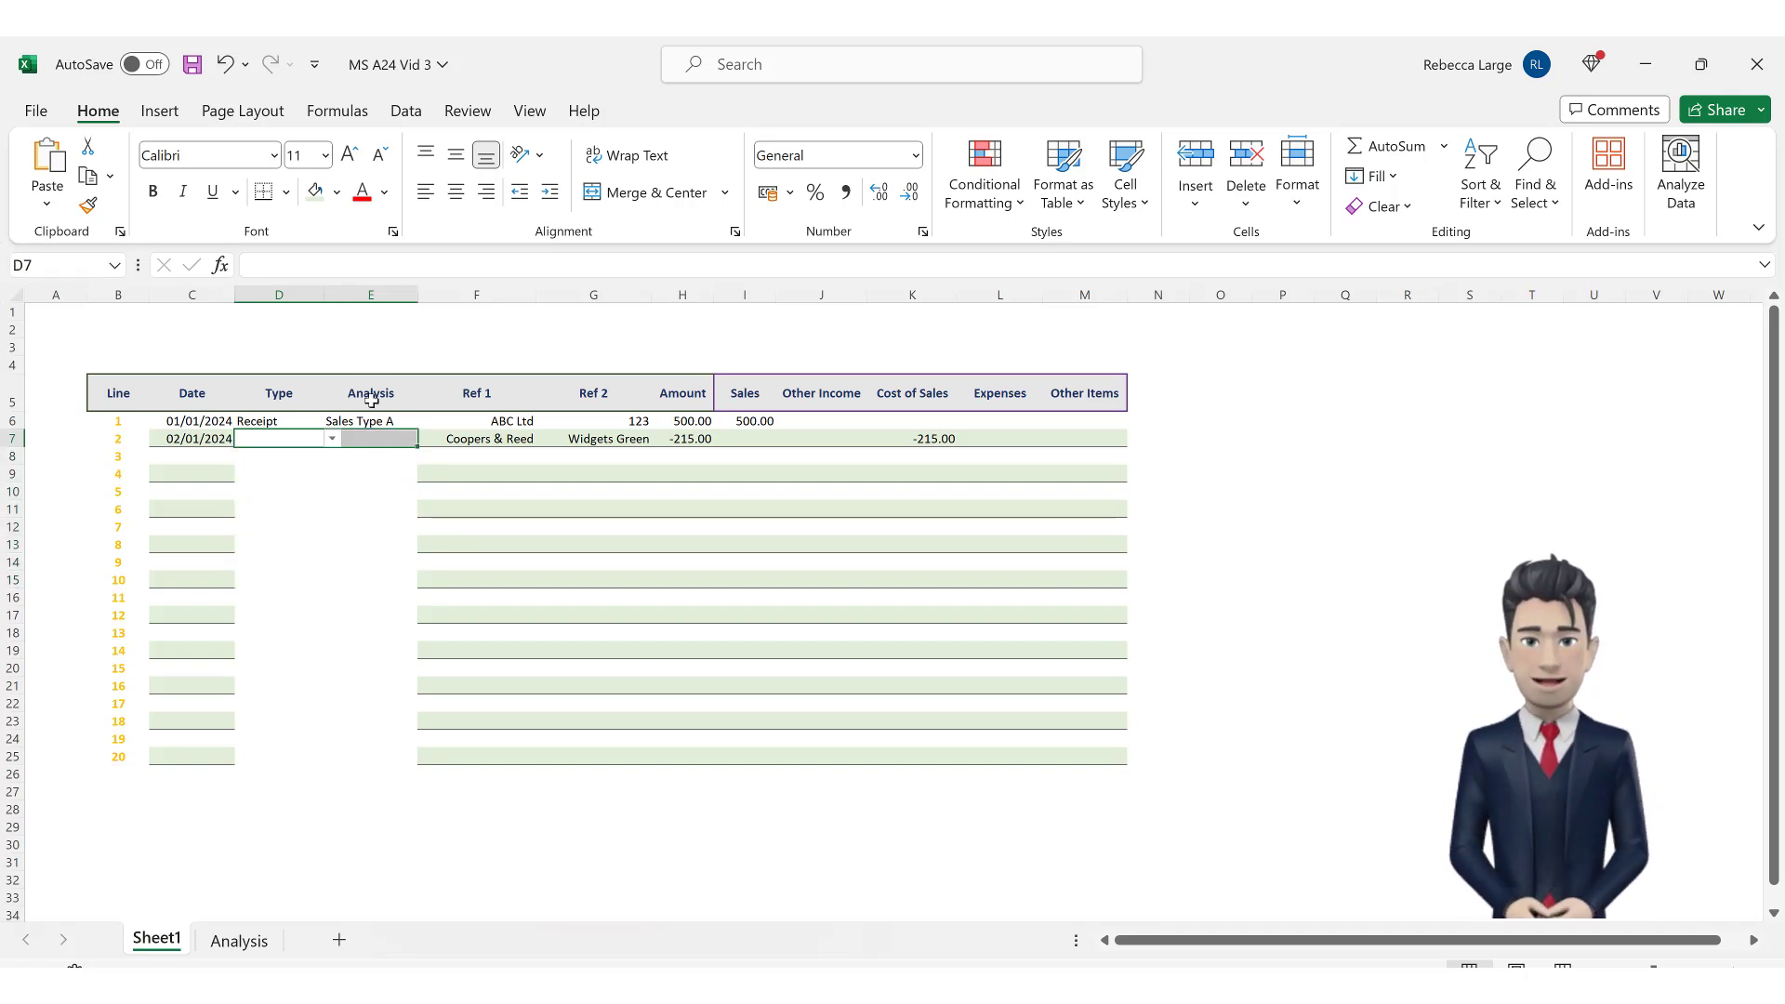
{"action": "left_click", "coordinate": [312, 199]}
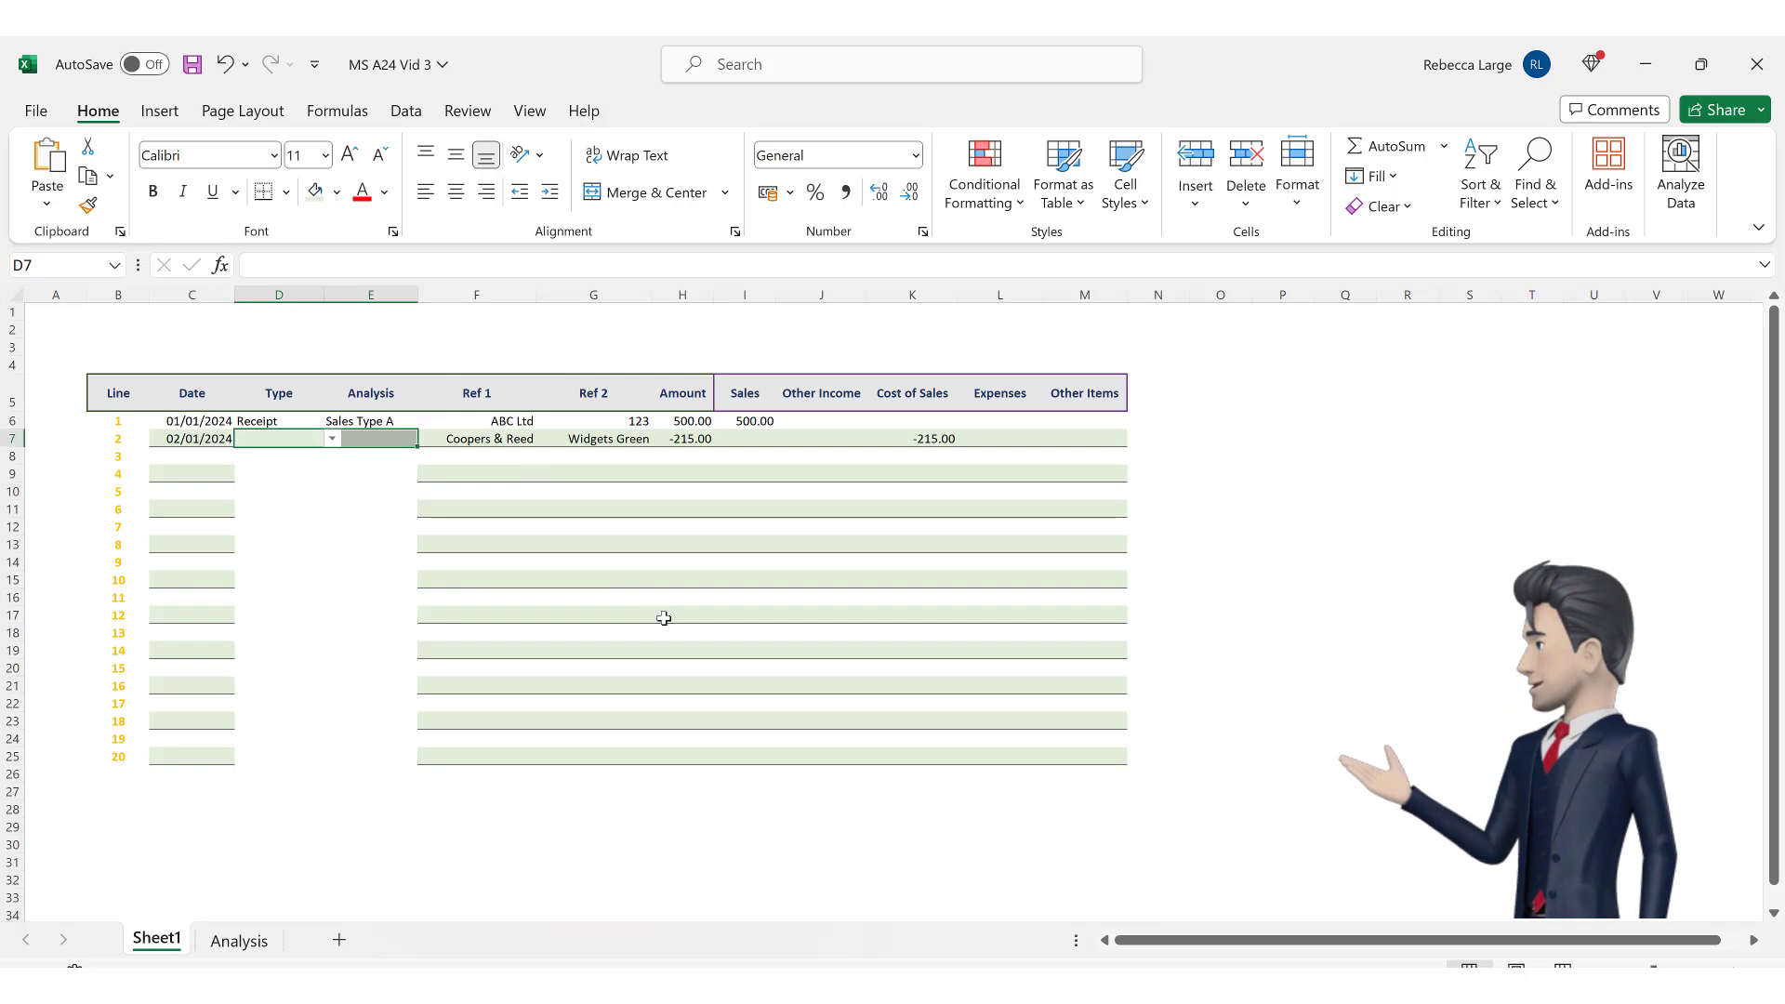
{"action": "key", "text": "ctrl+z"}
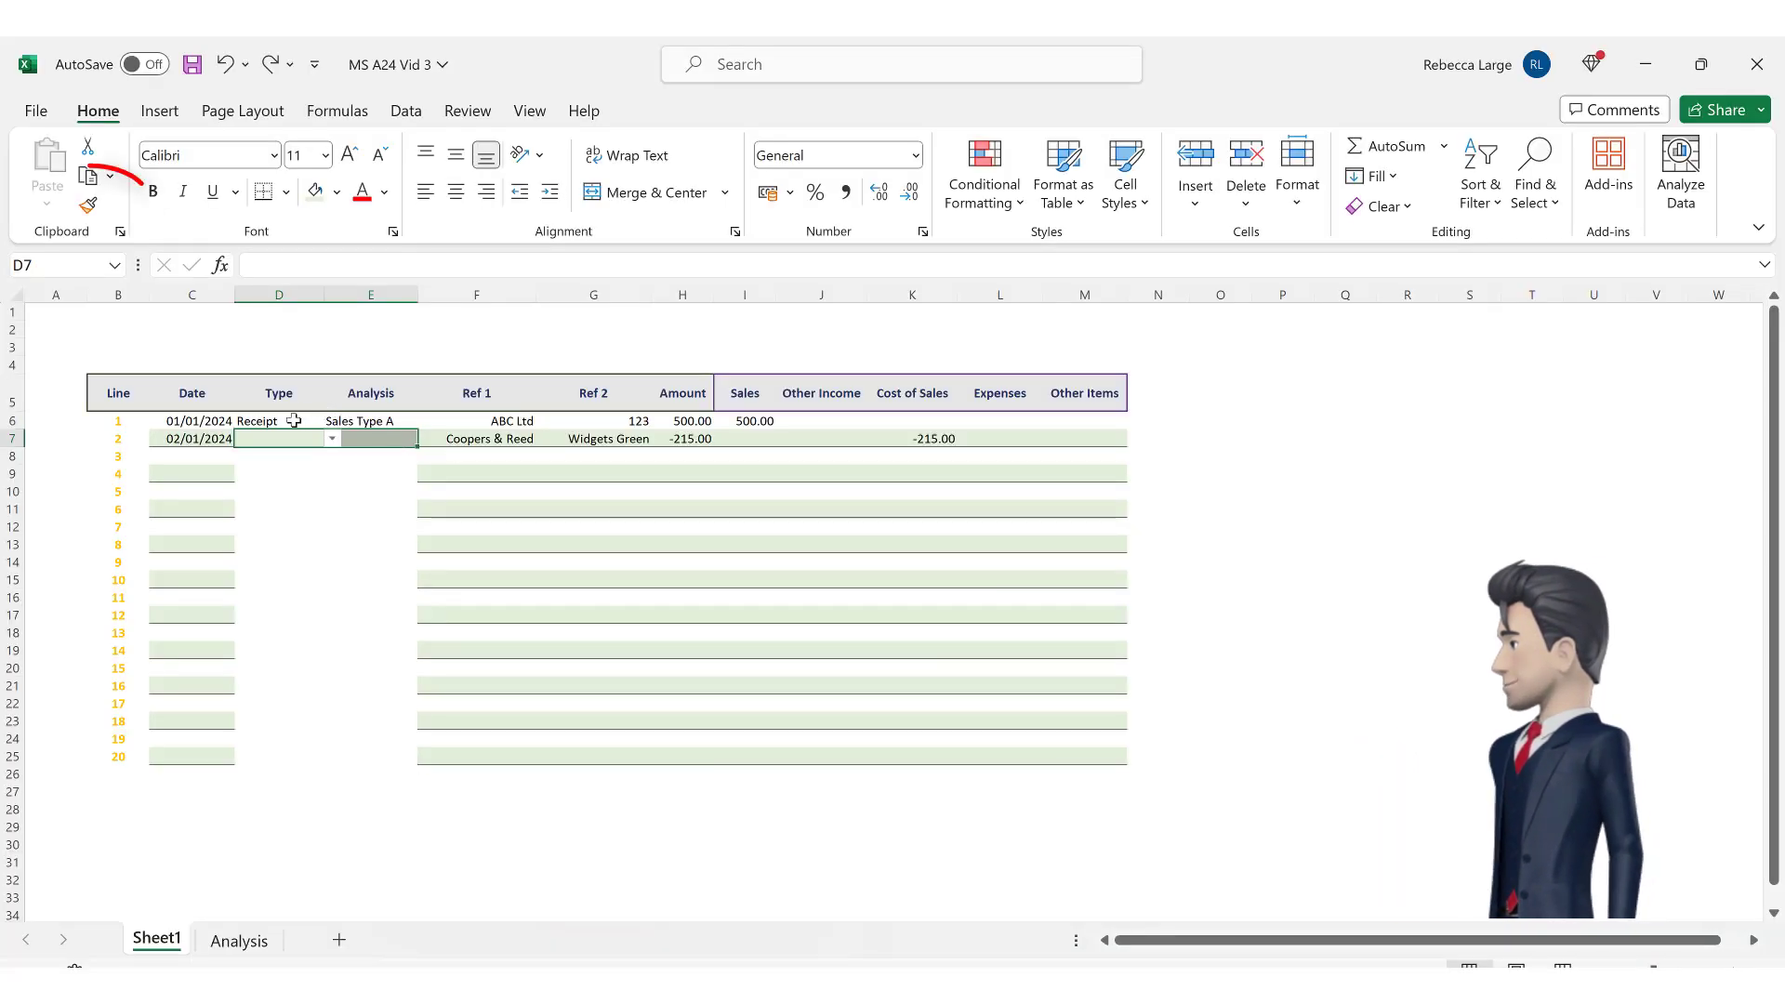
{"action": "left_click_drag", "start_coordinate": [297, 420], "coordinate": [379, 439]}
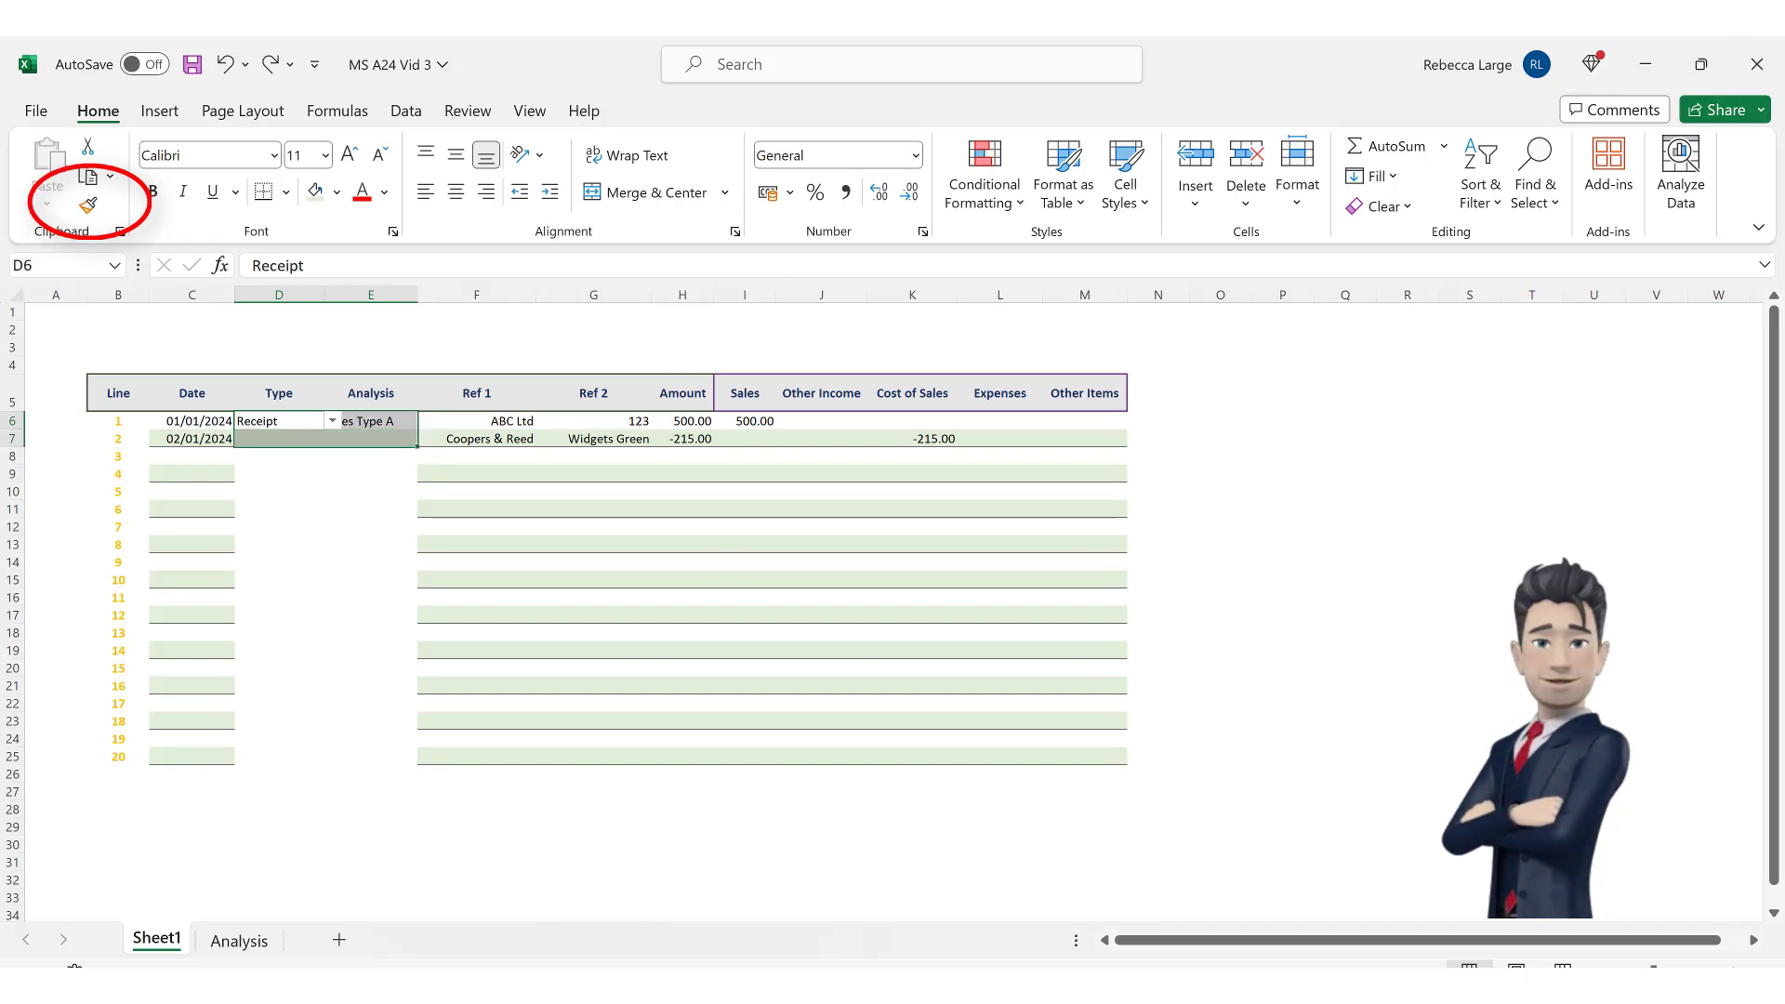
{"action": "left_click", "coordinate": [88, 205]}
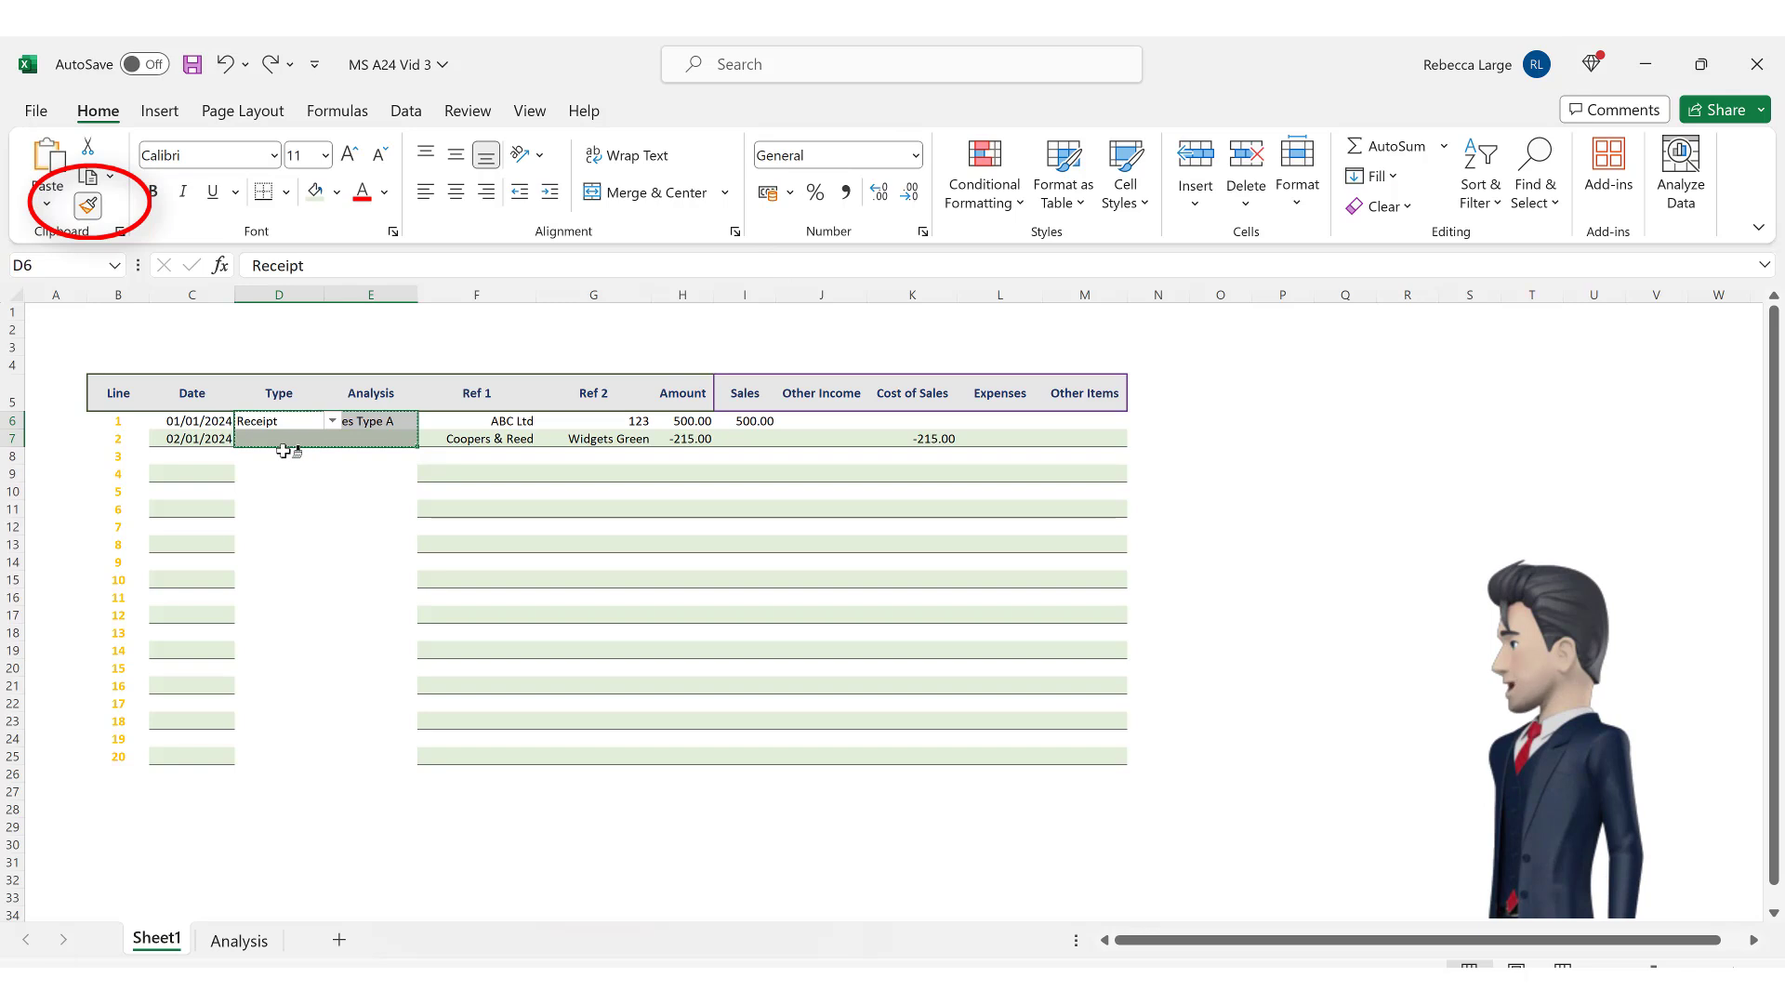
{"action": "mouse_move", "coordinate": [263, 459]}
{"action": "left_mouse_down"}
{"action": "mouse_move", "coordinate": [340, 572]}
{"action": "mouse_move", "coordinate": [364, 696]}
{"action": "left_mouse_up"}
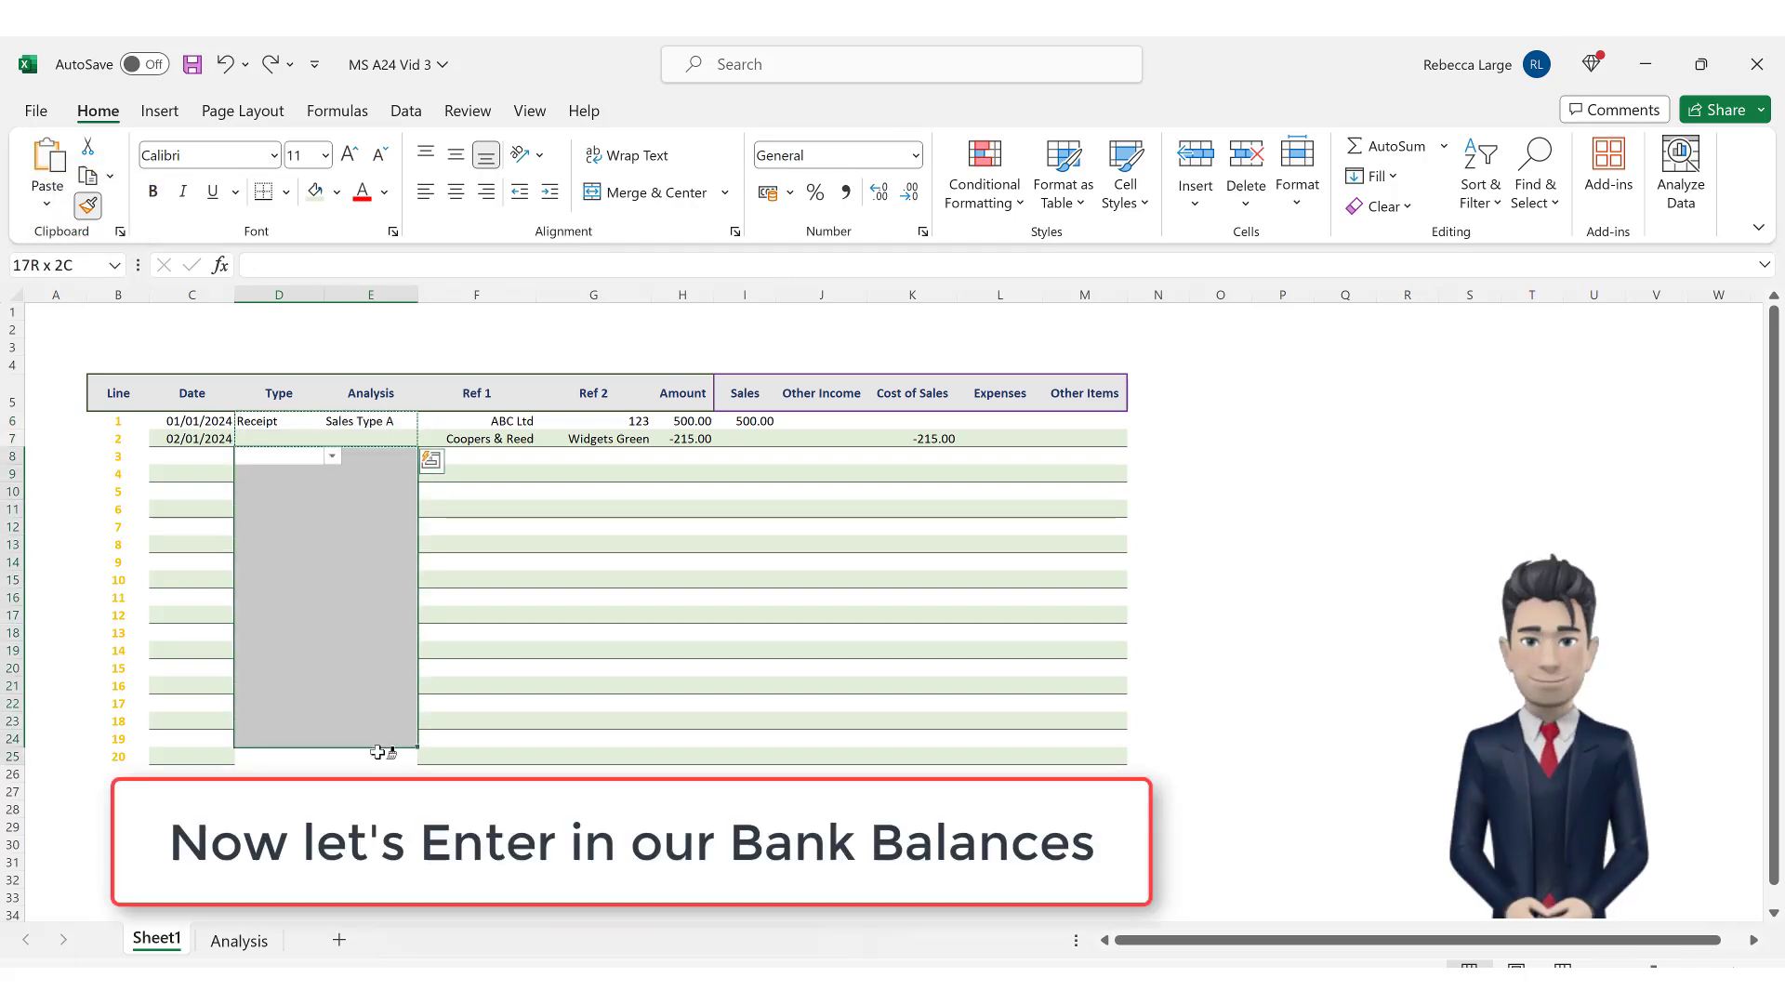
{"action": "left_click_drag", "start_coordinate": [378, 751], "coordinate": [377, 751]}
Enter 'Starting Balance' in H2 with 525.76 beneath it, and 'Receipts' in J2.
{"action": "left_click", "coordinate": [477, 827]}
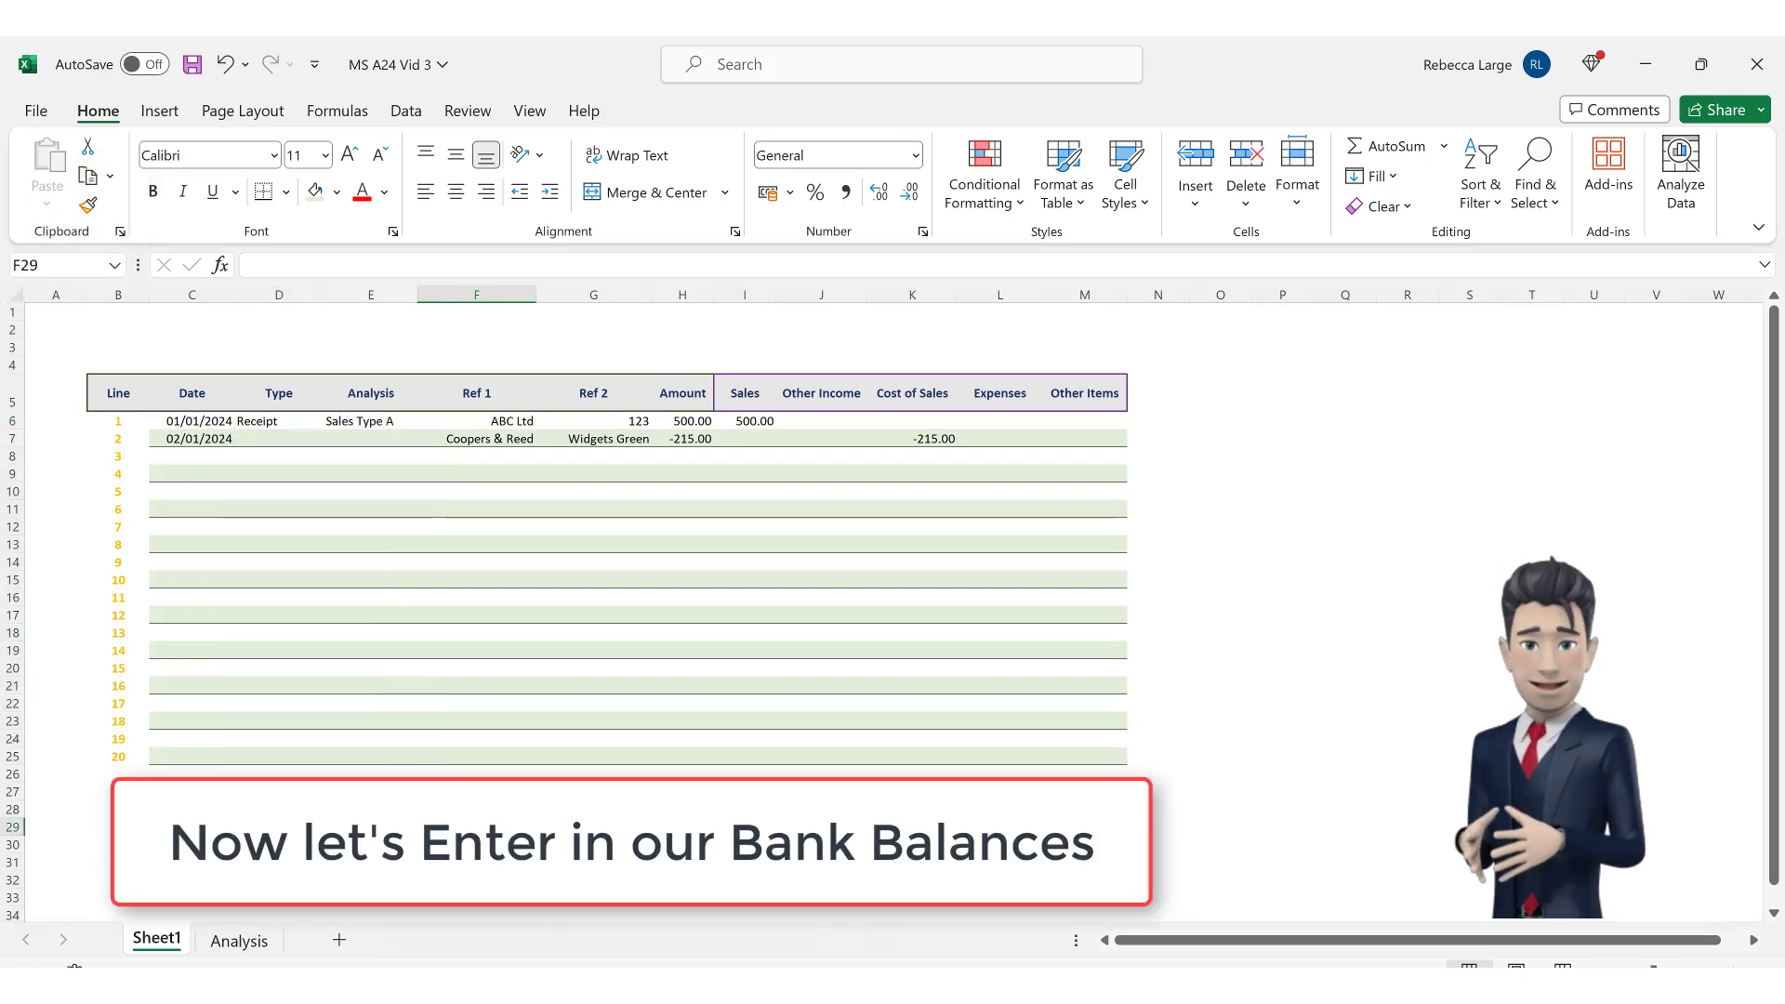
{"action": "double_click", "coordinate": [683, 329]}
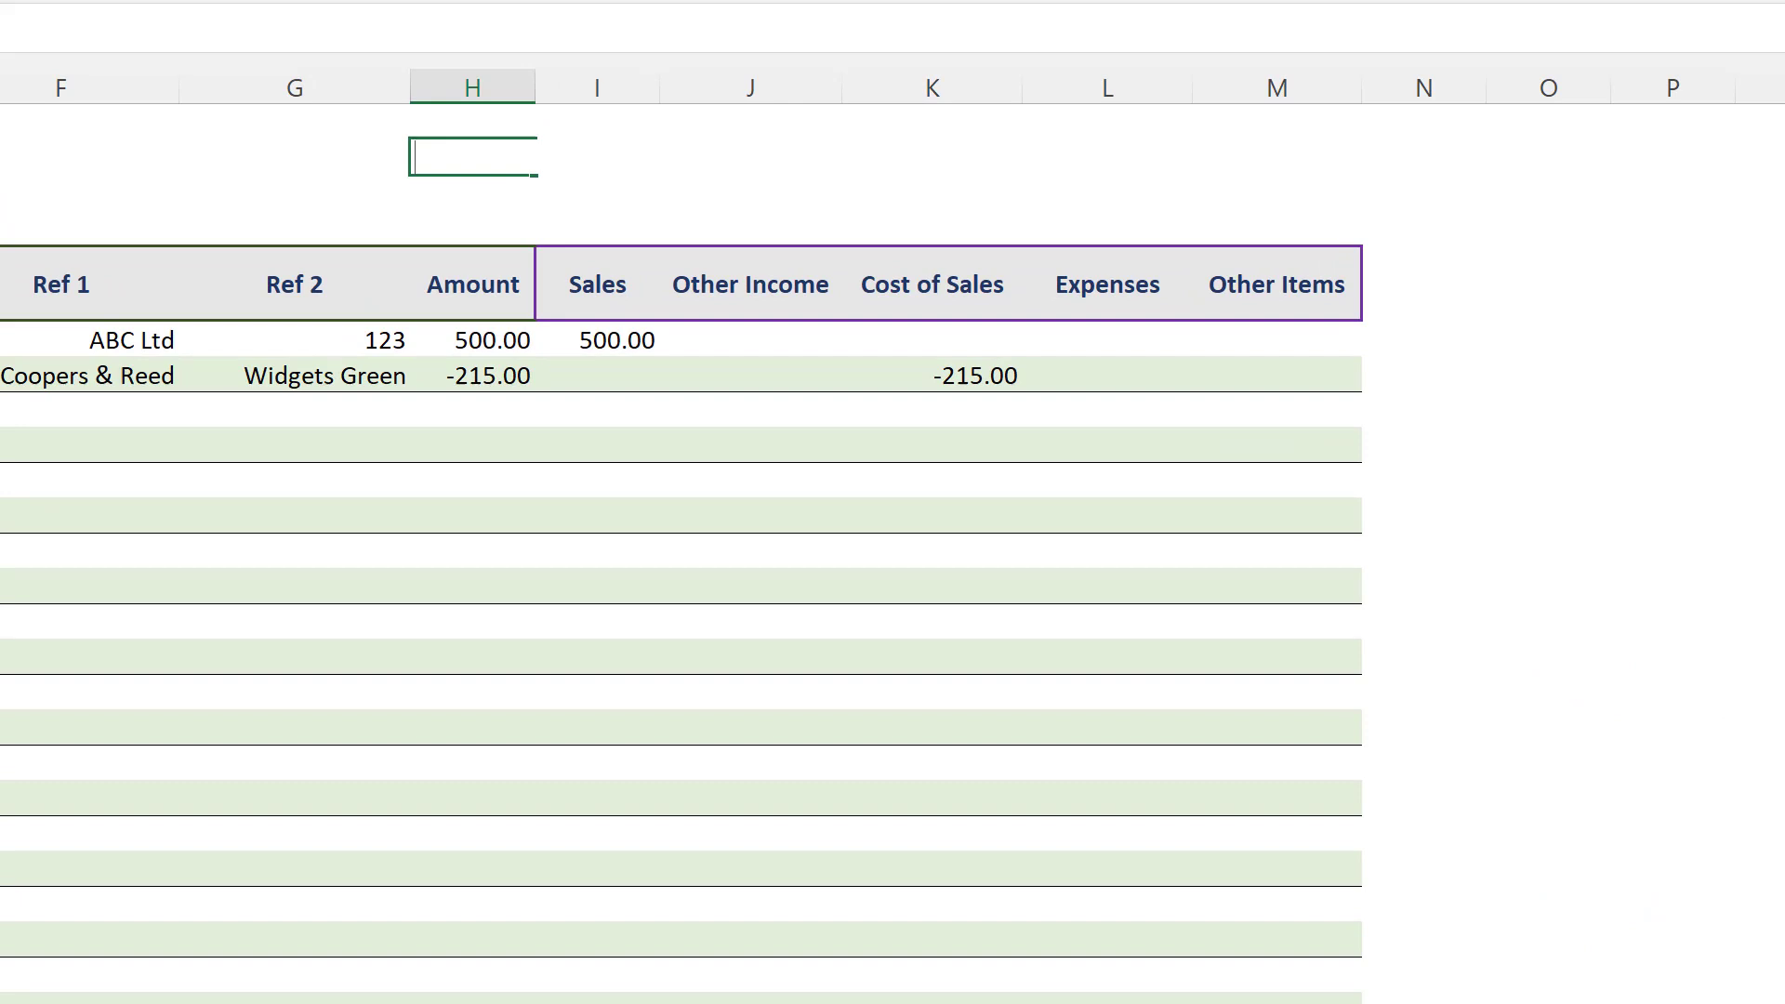
{"action": "type", "text": "Starting Balance"}
{"action": "key", "text": "Return"}
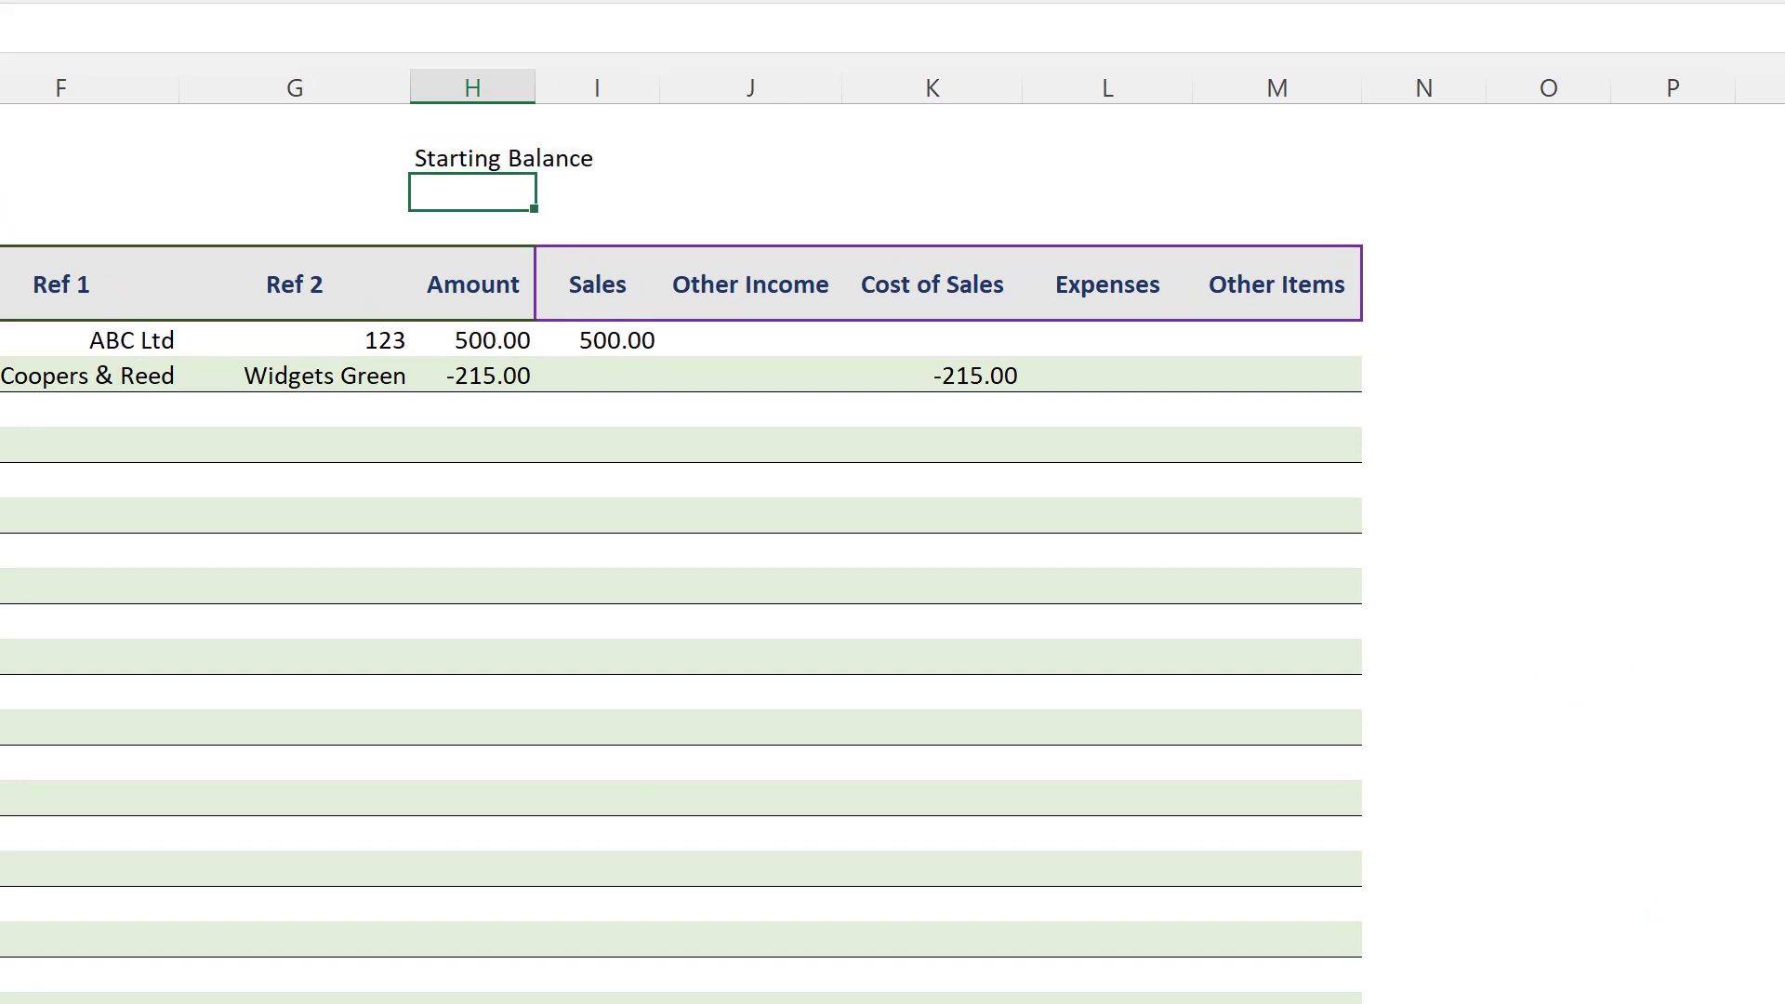
{"action": "type", "text": "525.76"}
{"action": "key", "text": "Tab"}
{"action": "key", "text": "Tab"}
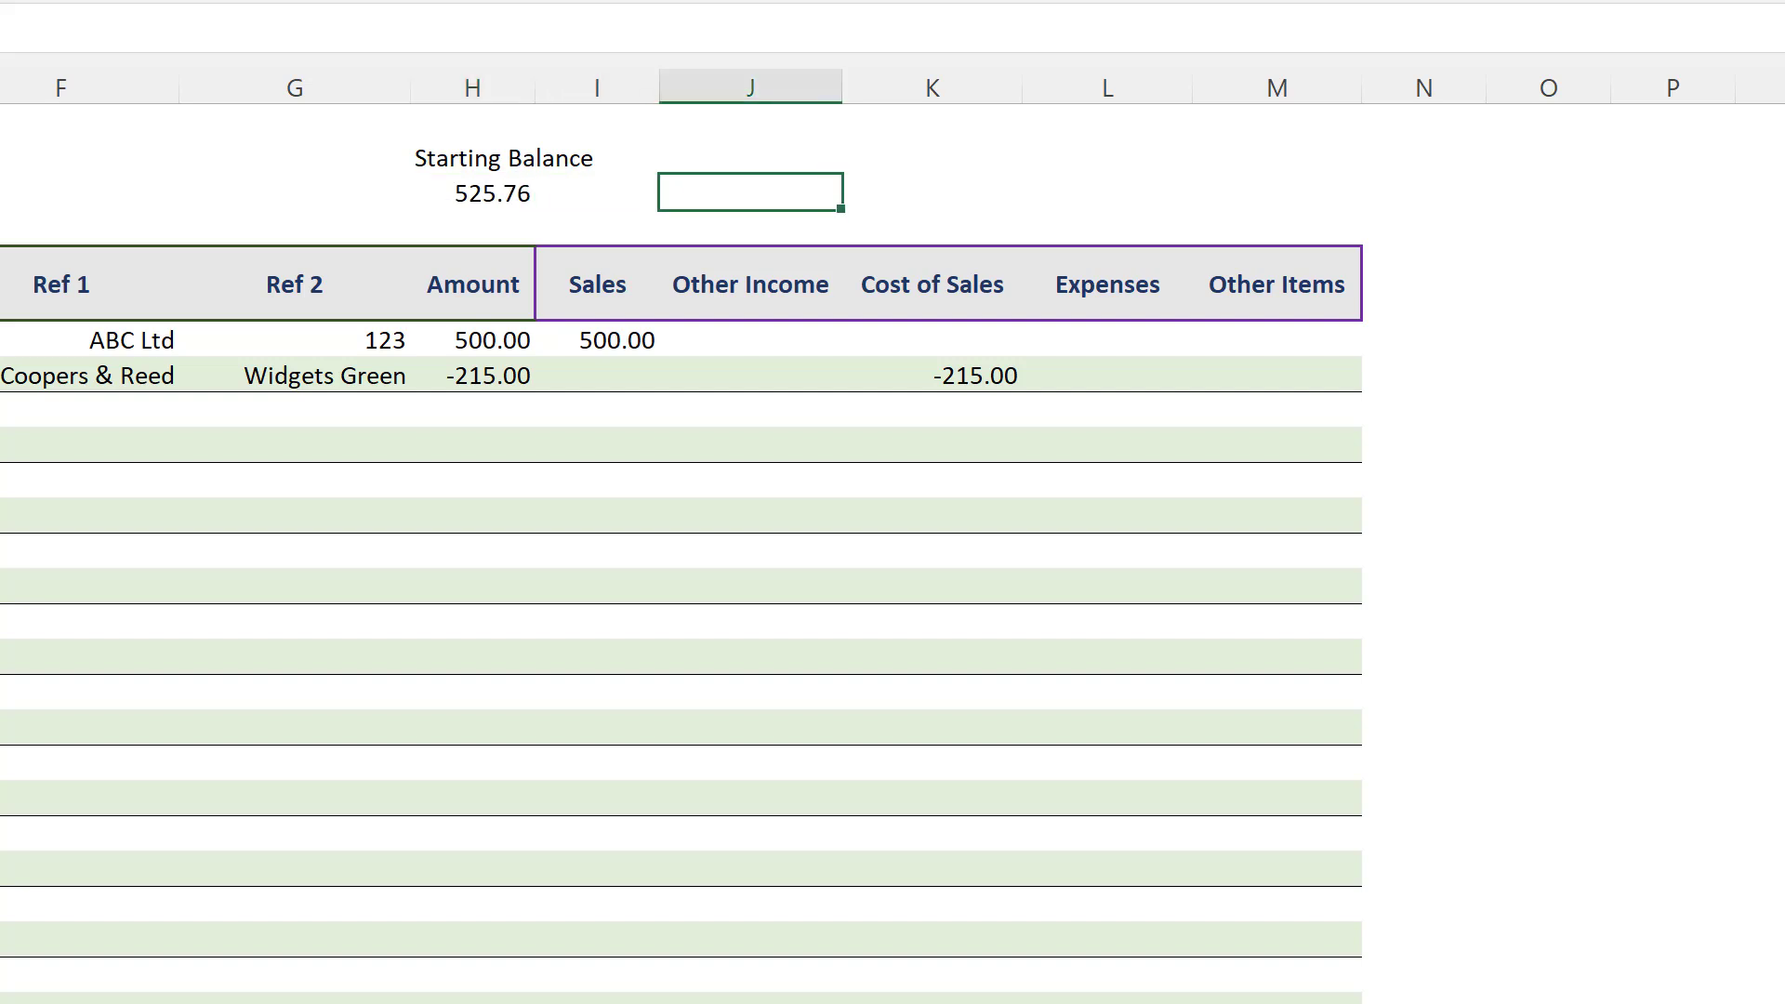
{"action": "key", "text": "Up"}
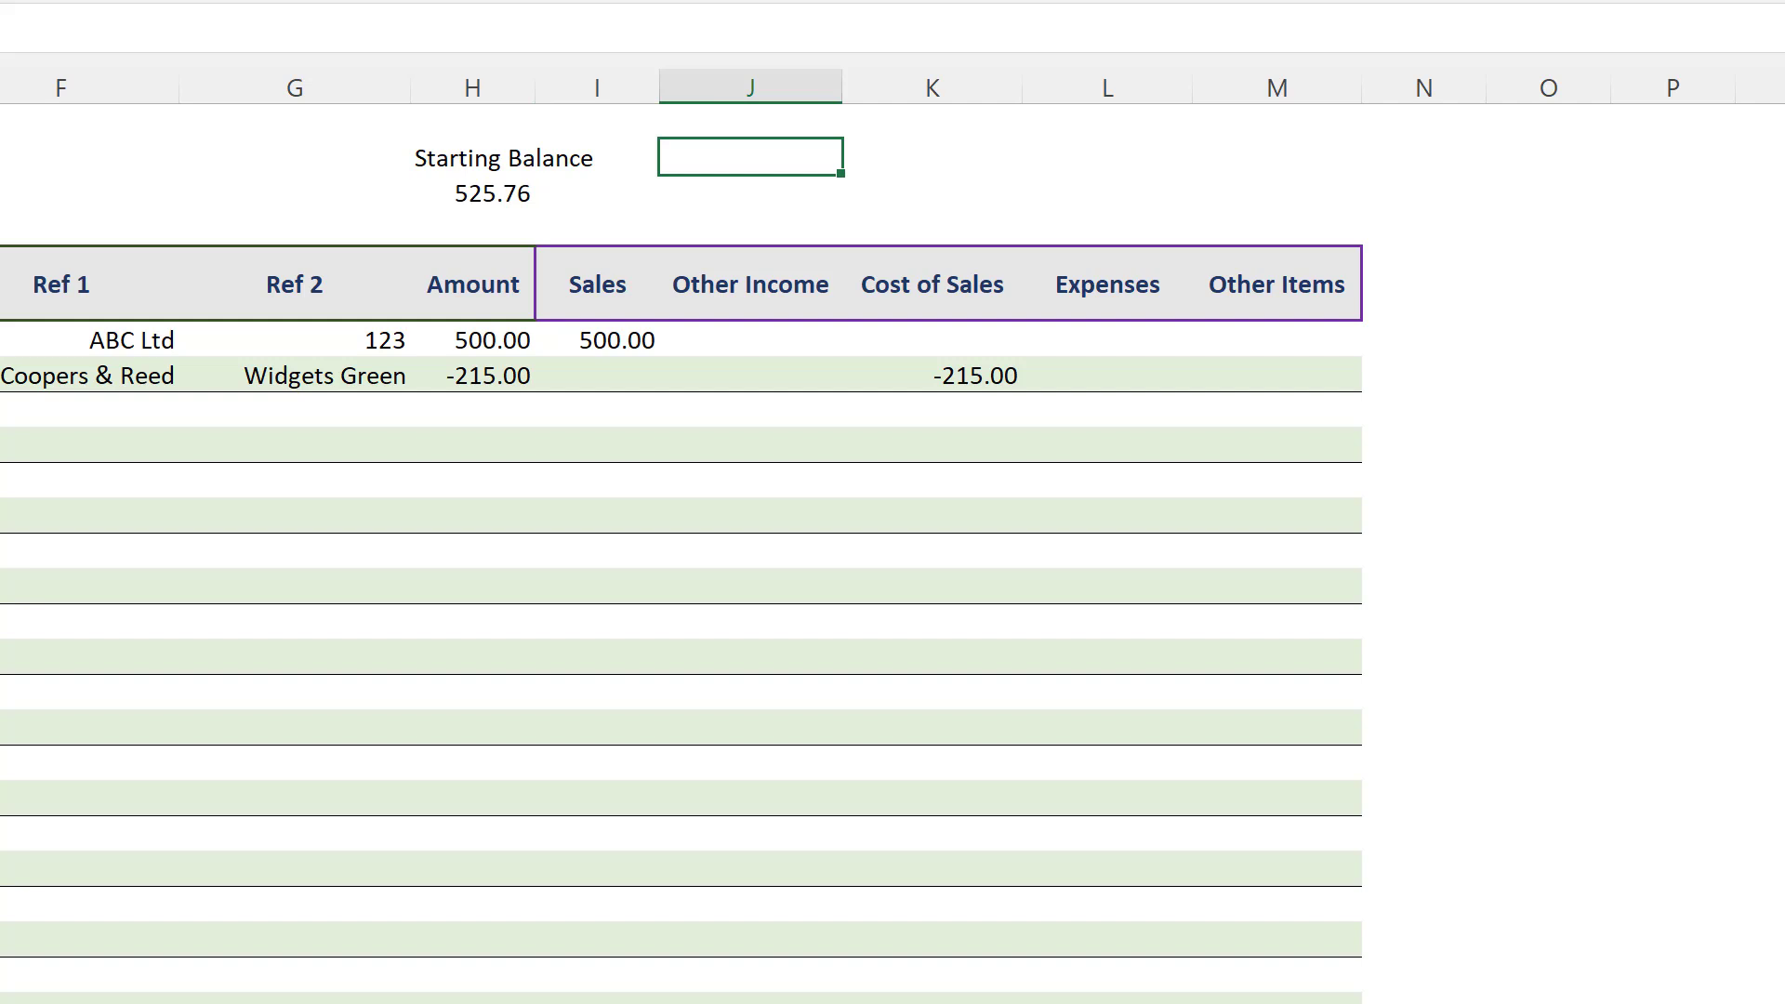
{"action": "type", "text": "Receipts"}
{"action": "key", "text": "Return"}
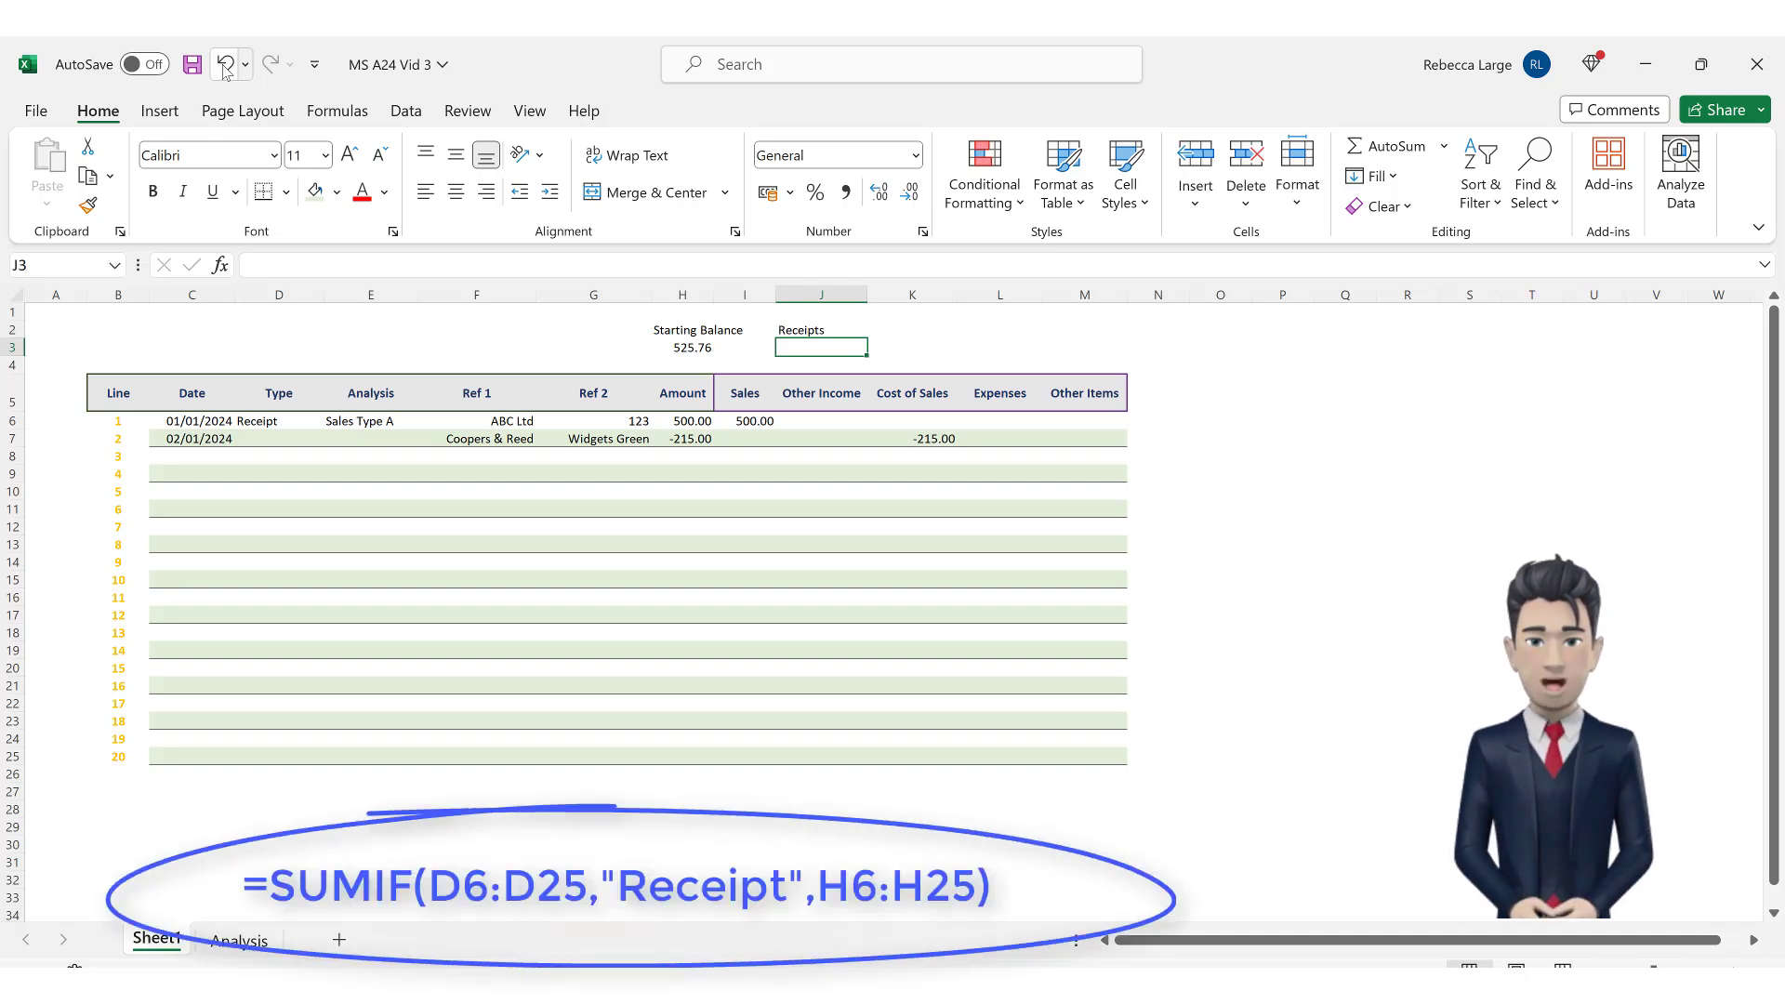
Enter =SUMIF(D6:D25,"Receipt",H6:H25) in J3, giving a receipts total of 500.
{"action": "type", "text": "+"}
{"action": "key", "text": "BackSpace"}
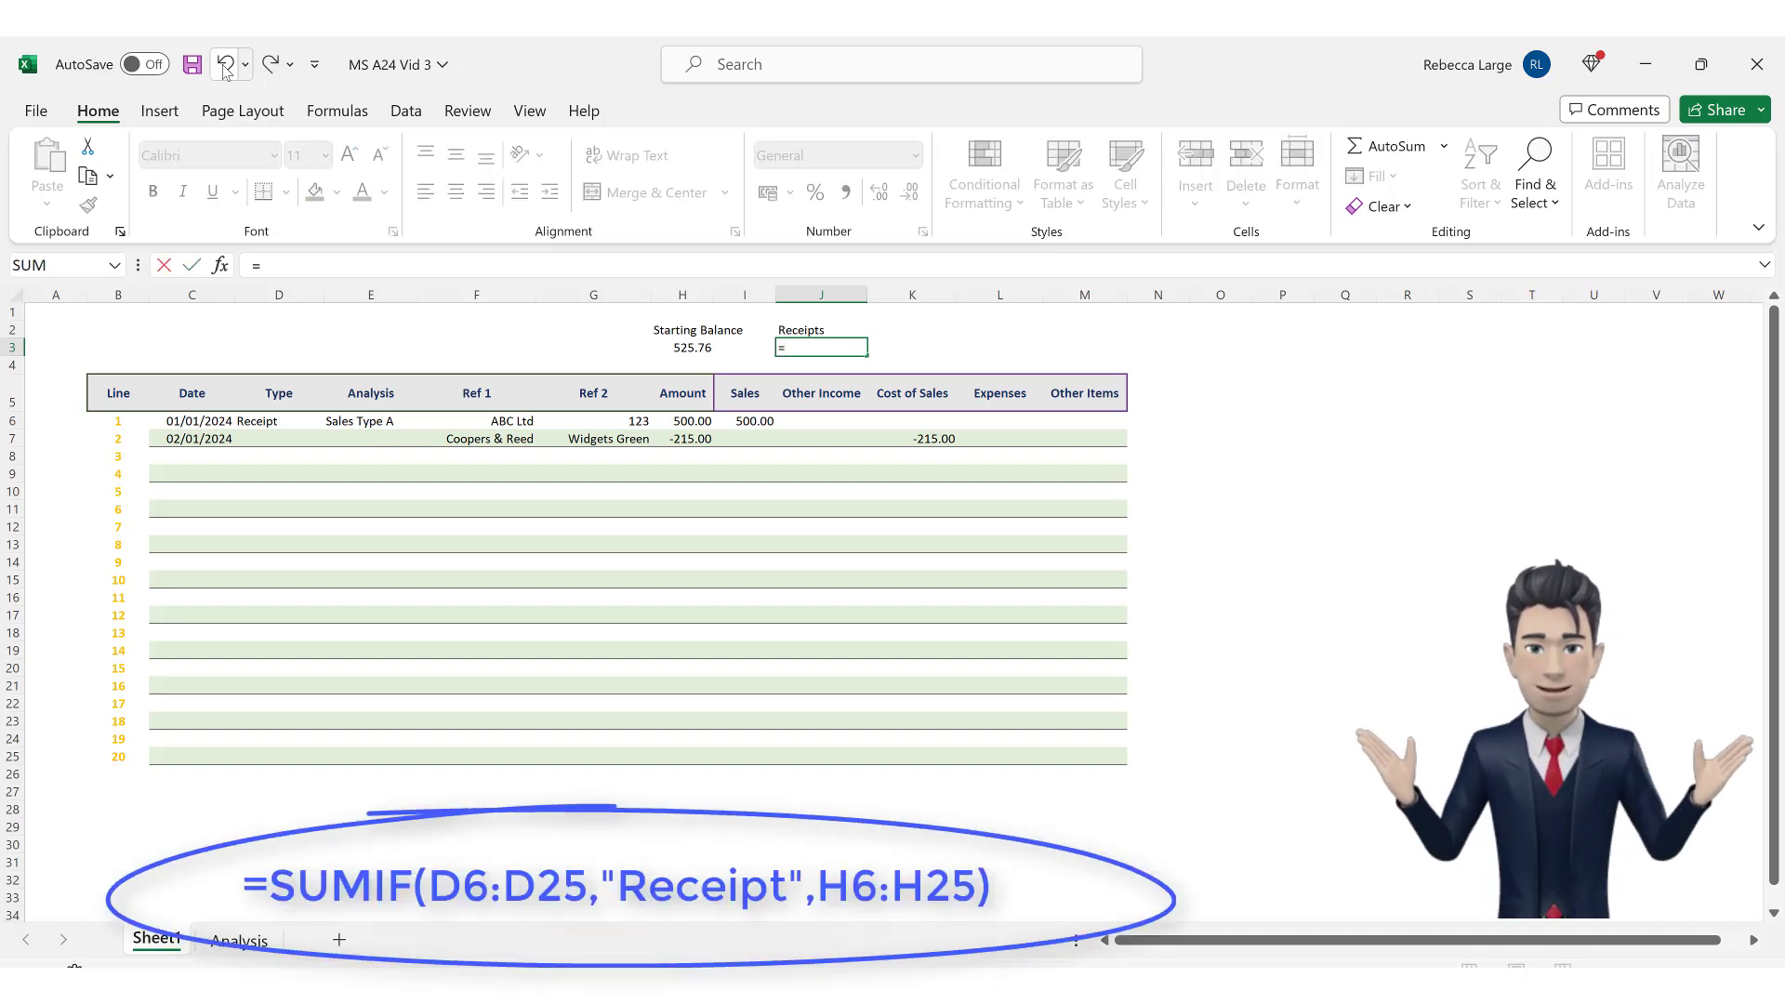
{"action": "type", "text": "=sumif("}
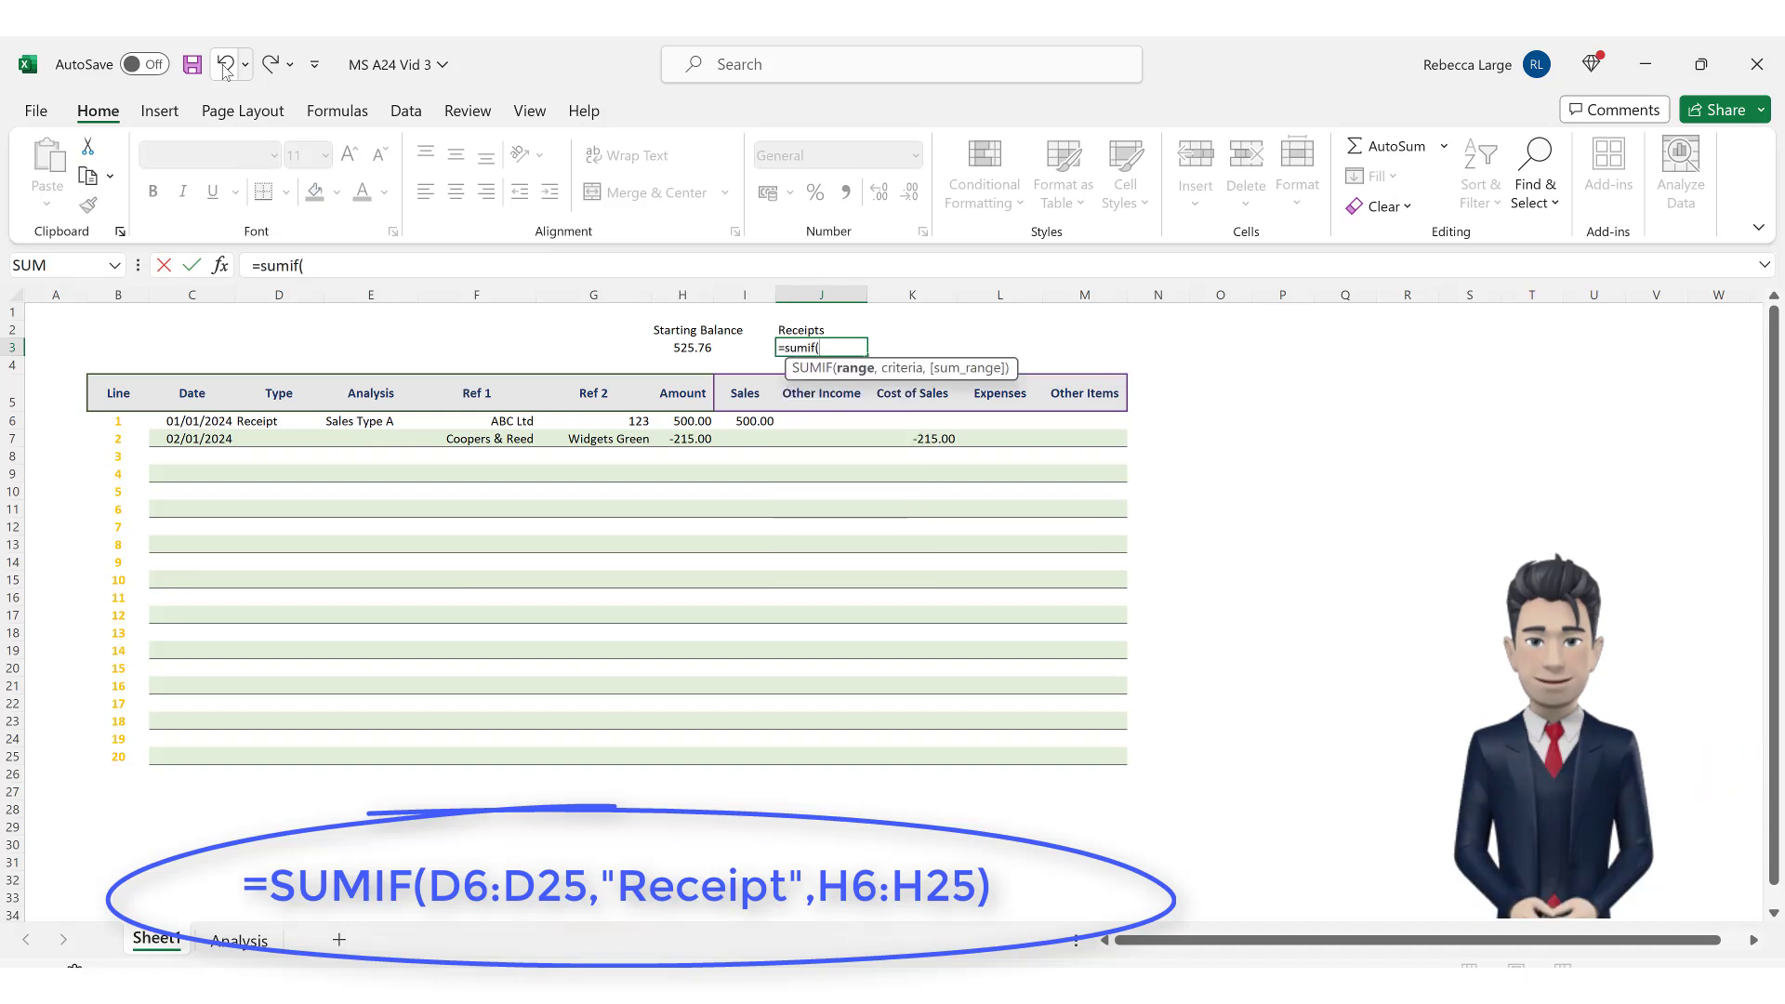
{"action": "left_click", "coordinate": [279, 420]}
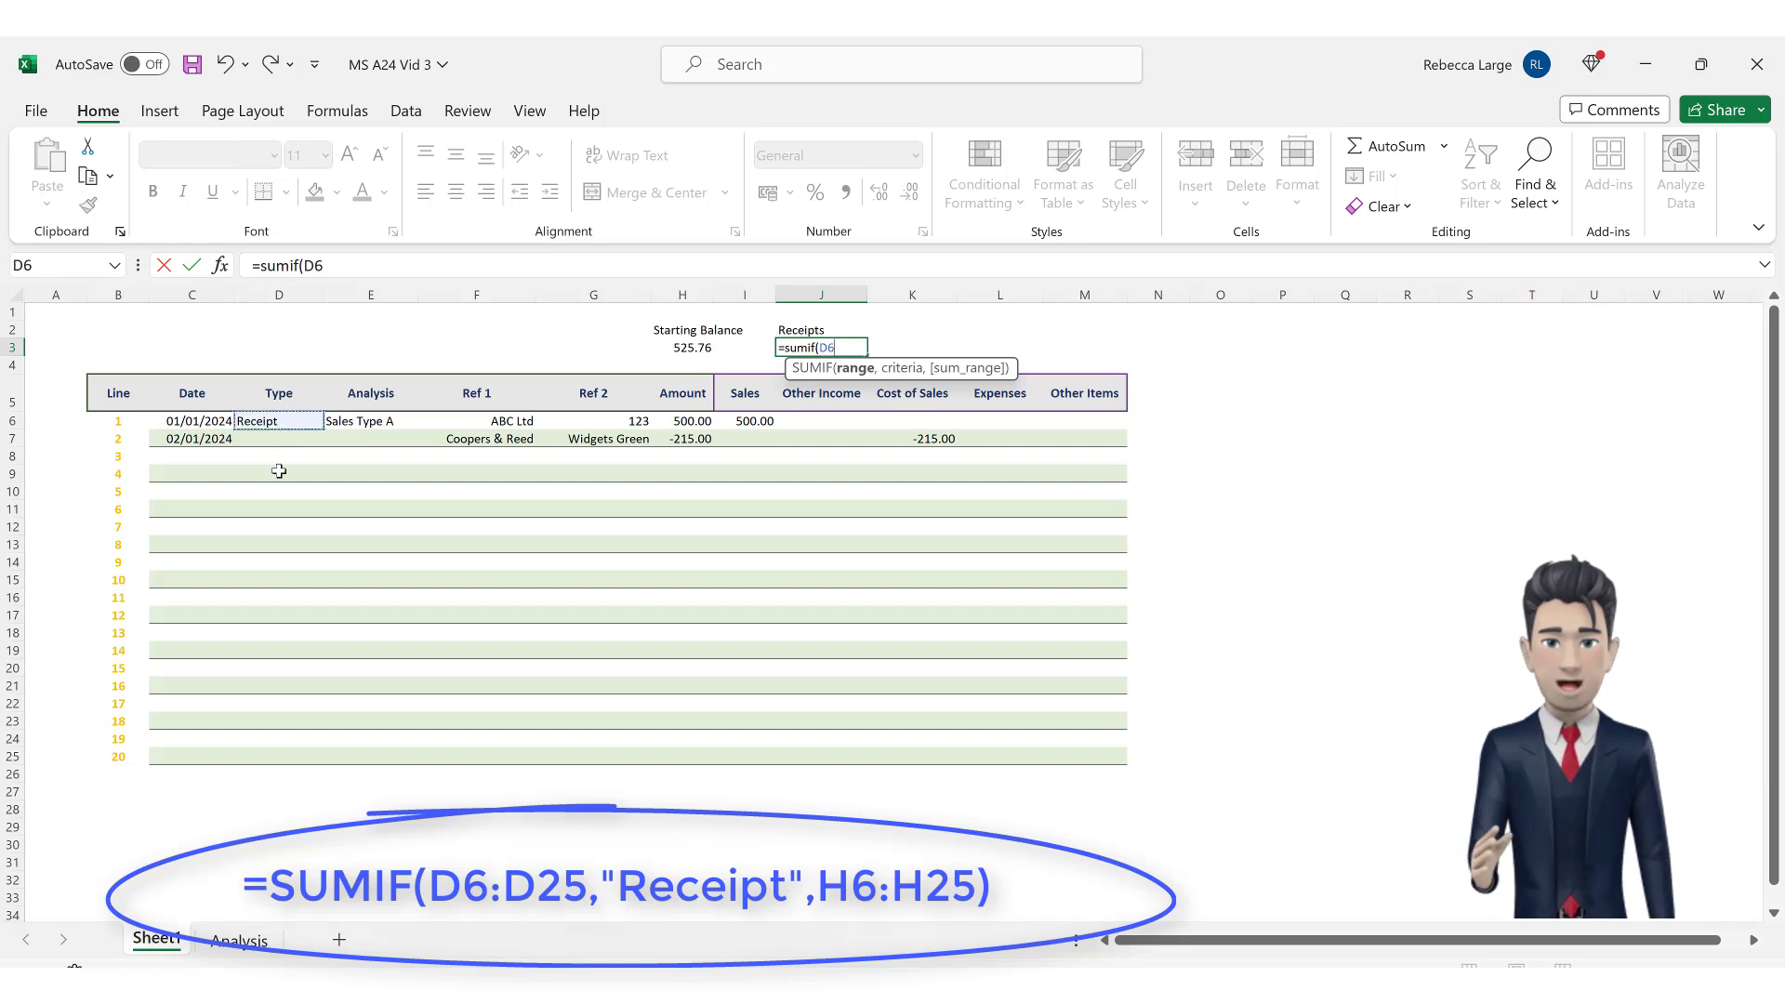
{"action": "left_click_drag", "start_coordinate": [279, 471], "coordinate": [283, 758]}
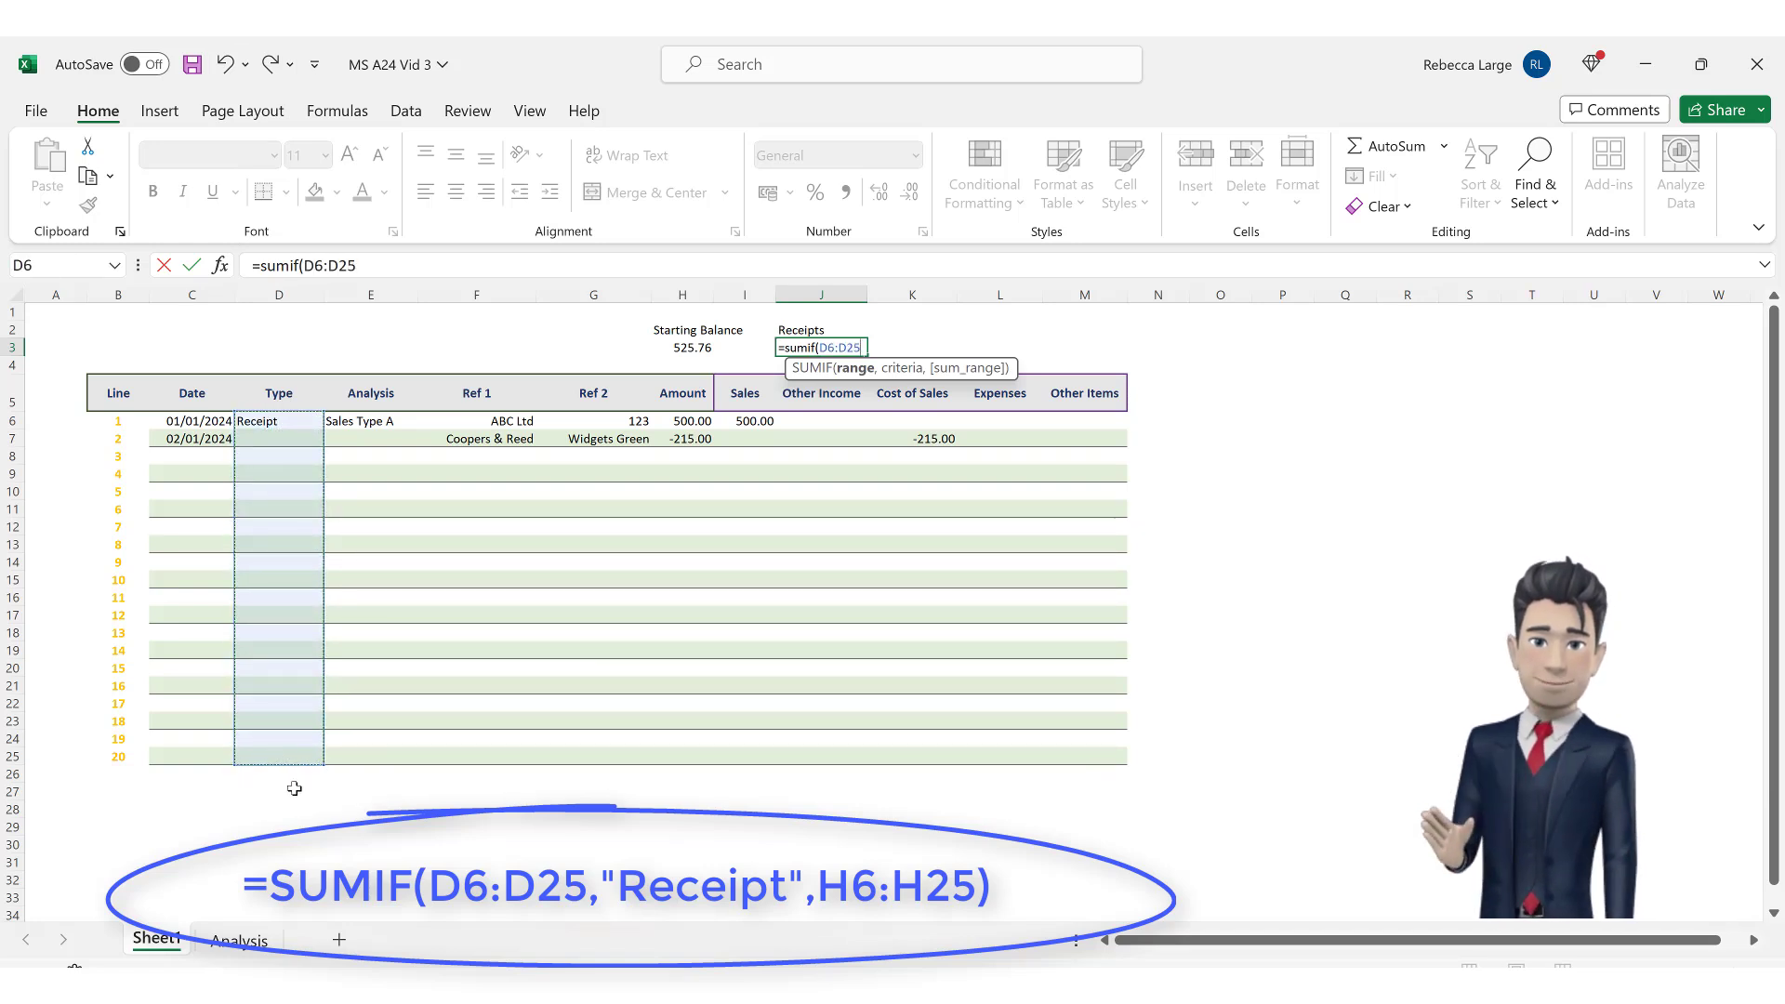
{"action": "type", "text": ","}
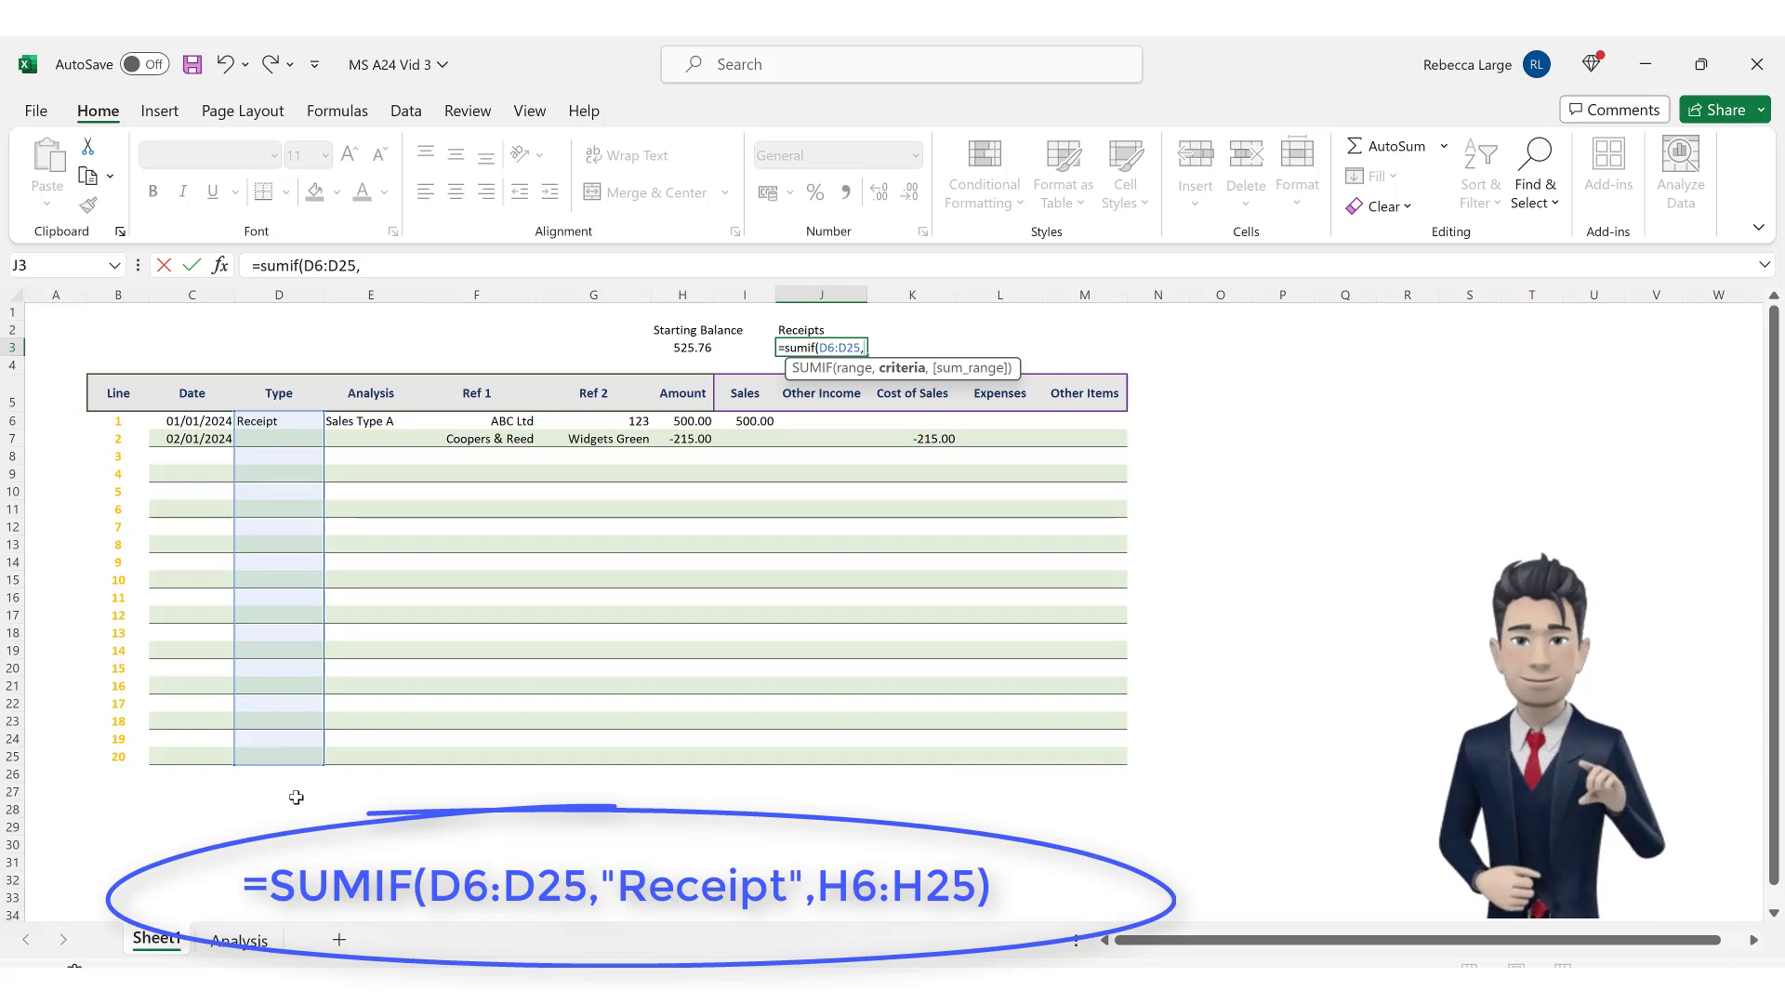
{"action": "type", "text": "\"Re"}
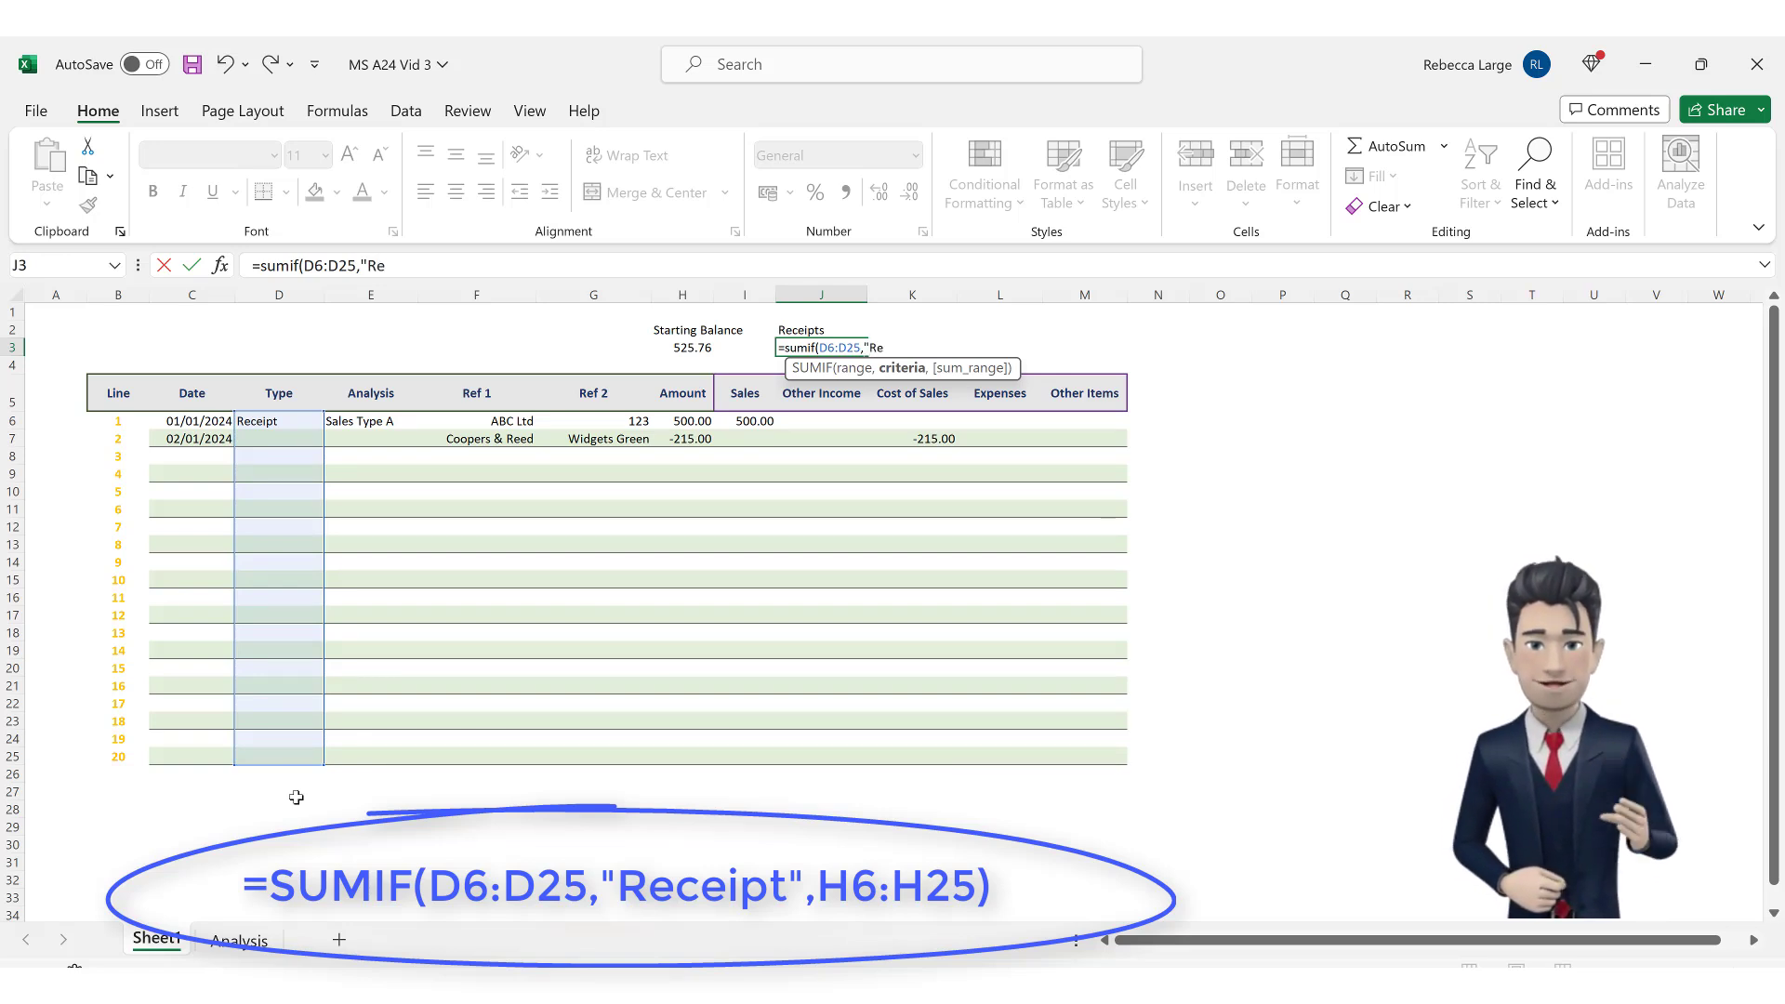
{"action": "type", "text": "ceipt"}
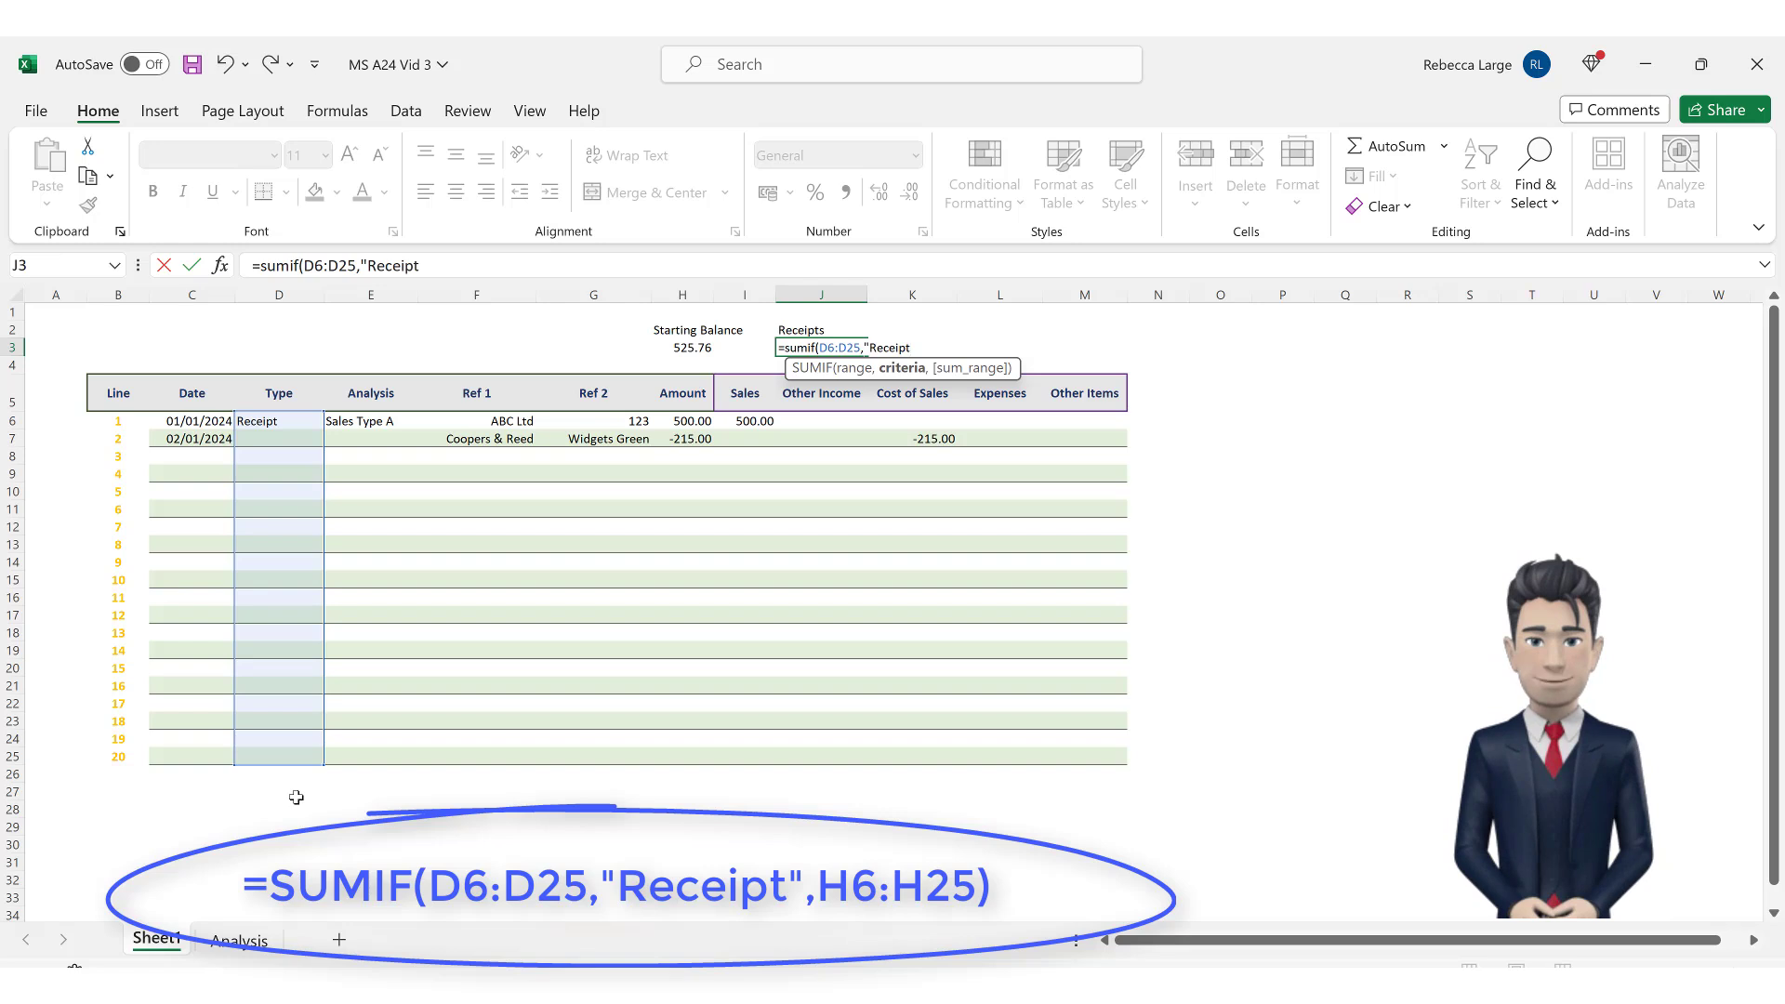
{"action": "type", "text": "\","}
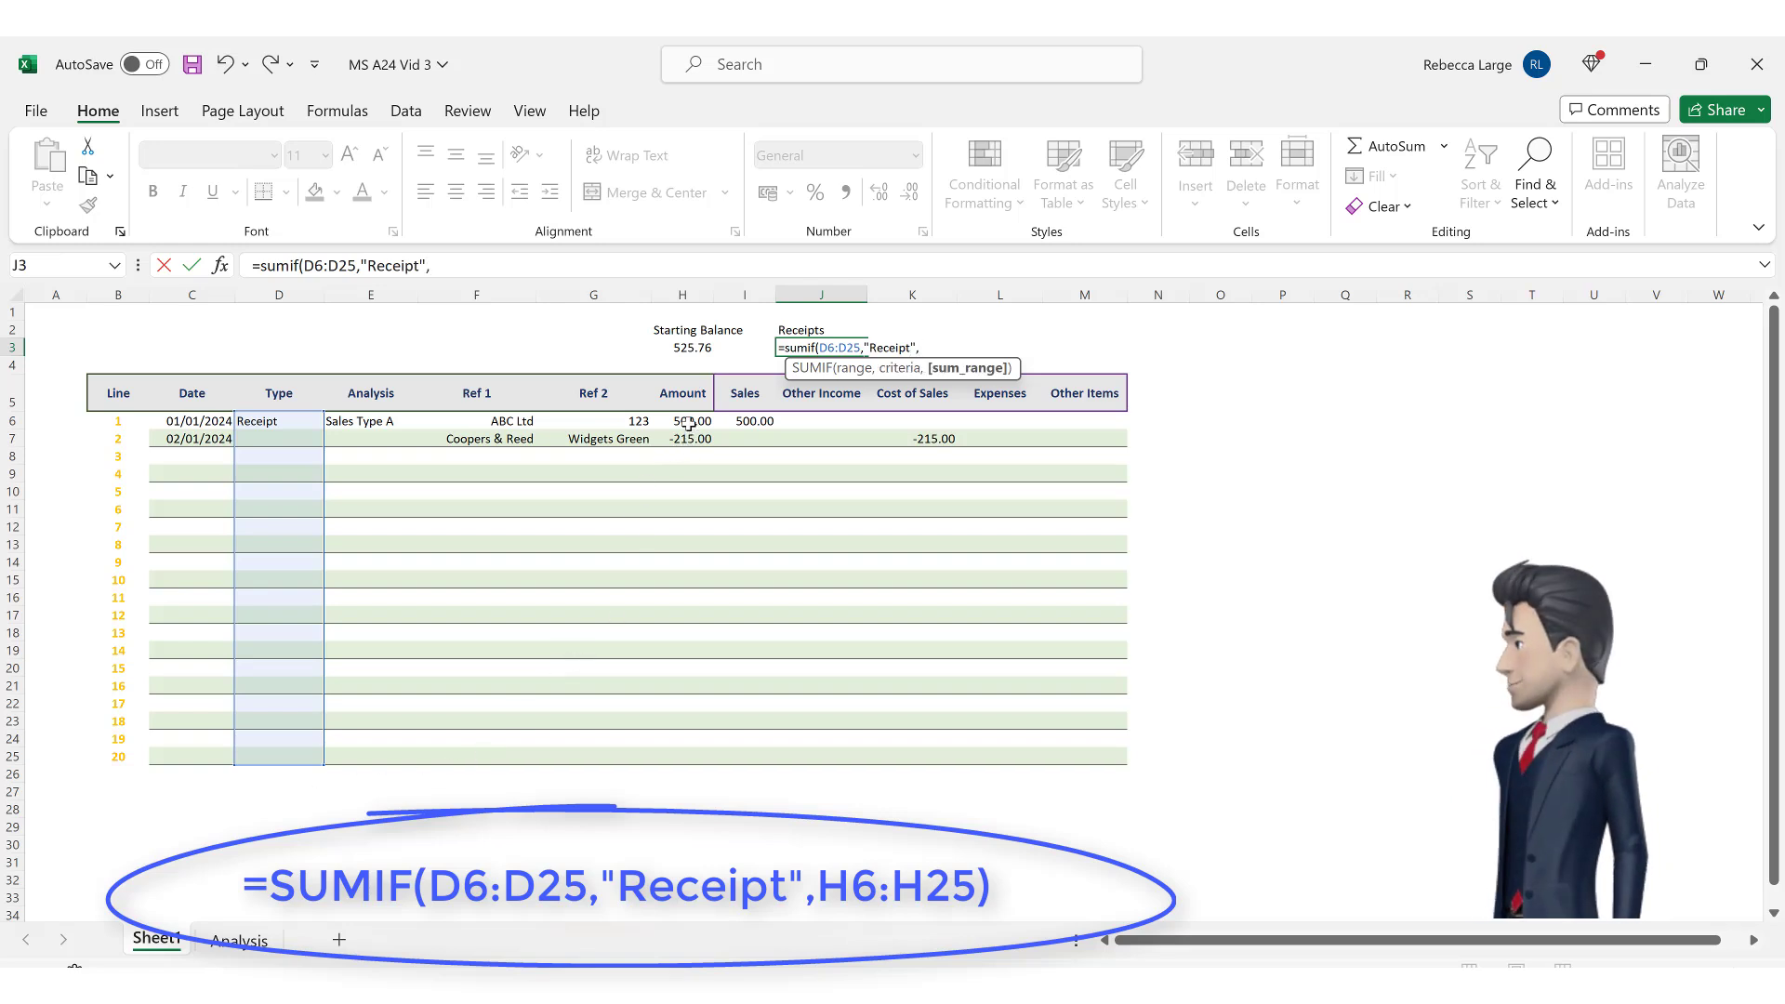
{"action": "left_click_drag", "start_coordinate": [688, 424], "coordinate": [669, 758]}
{"action": "type", "text": ")"}
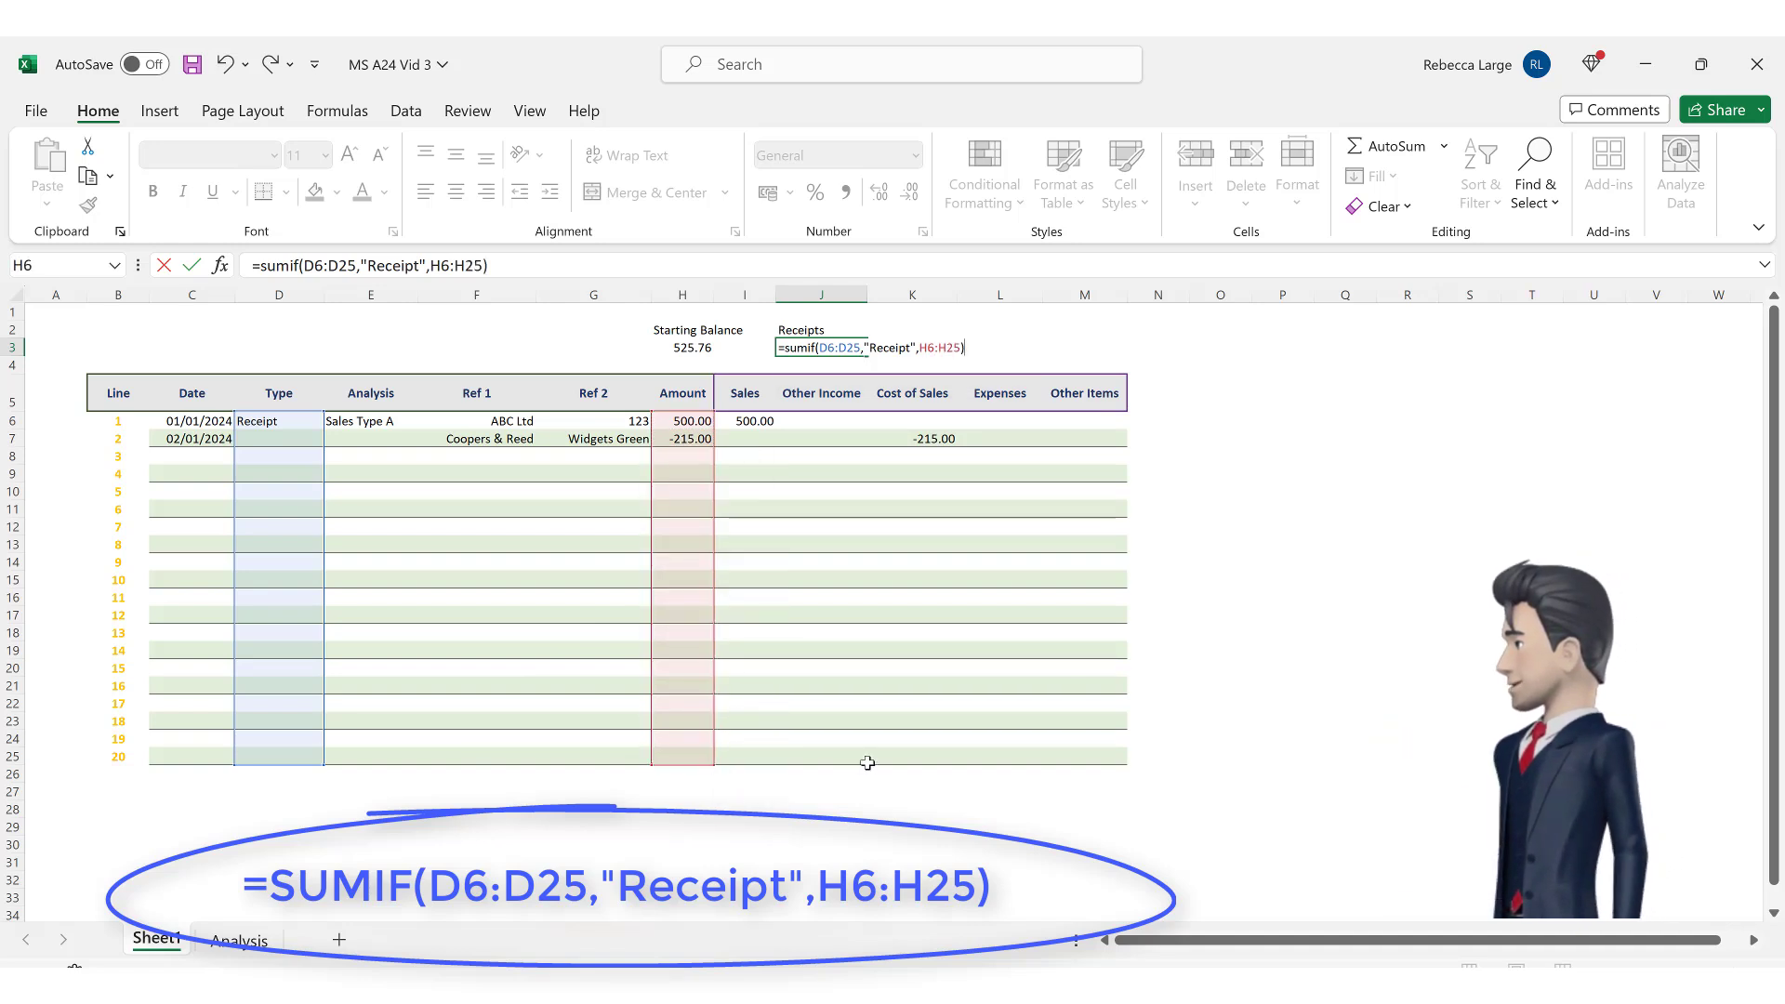
{"action": "key", "text": "Return"}
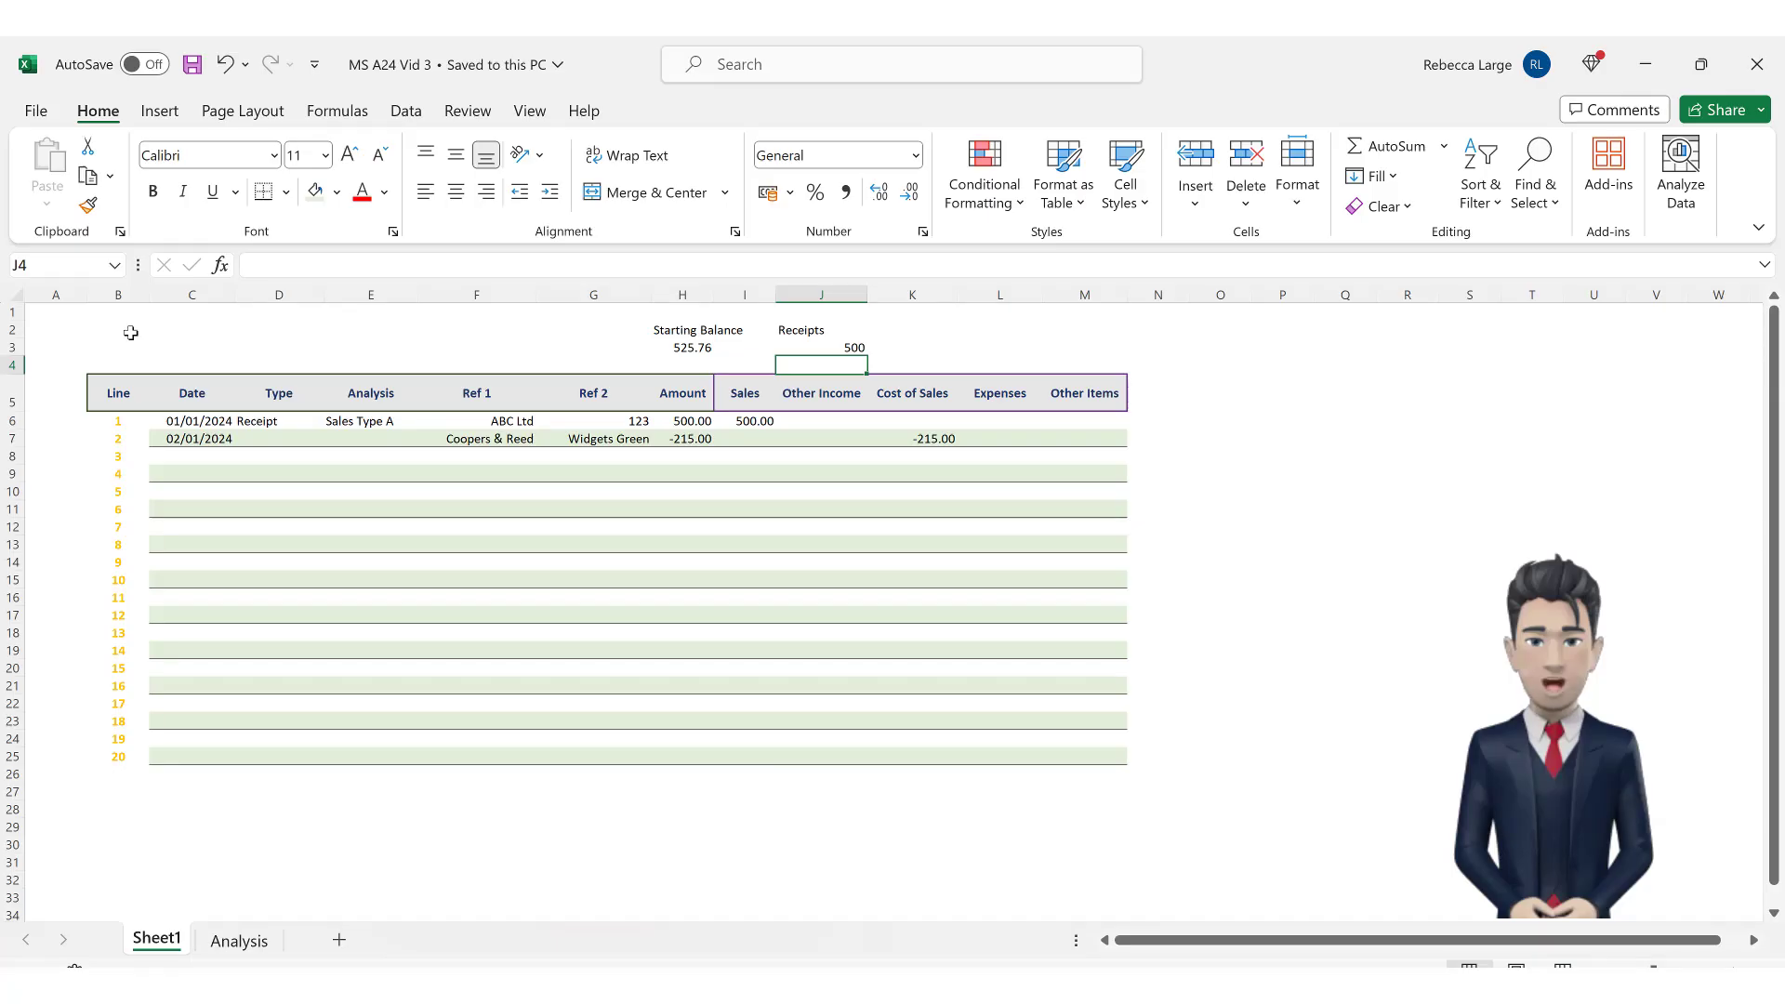
Define the name TypeRange for the Type cells D6:D25.
{"action": "left_click_drag", "start_coordinate": [296, 424], "coordinate": [285, 758]}
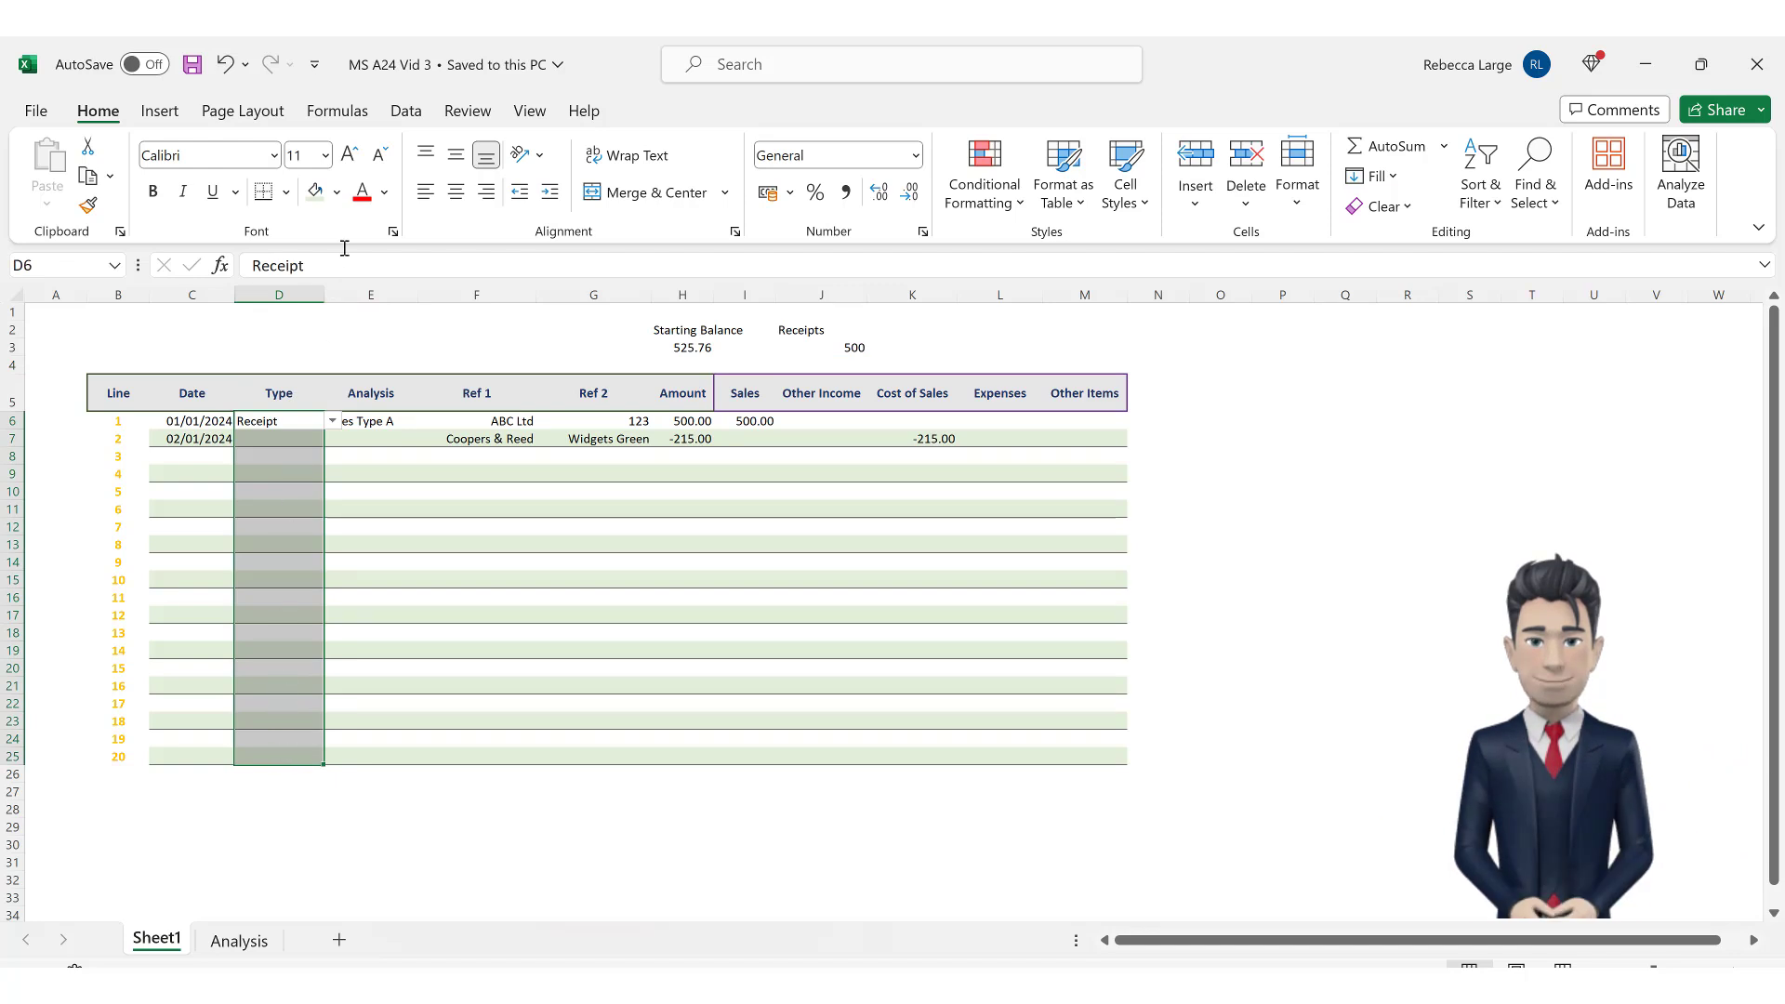
{"action": "left_click", "coordinate": [338, 111]}
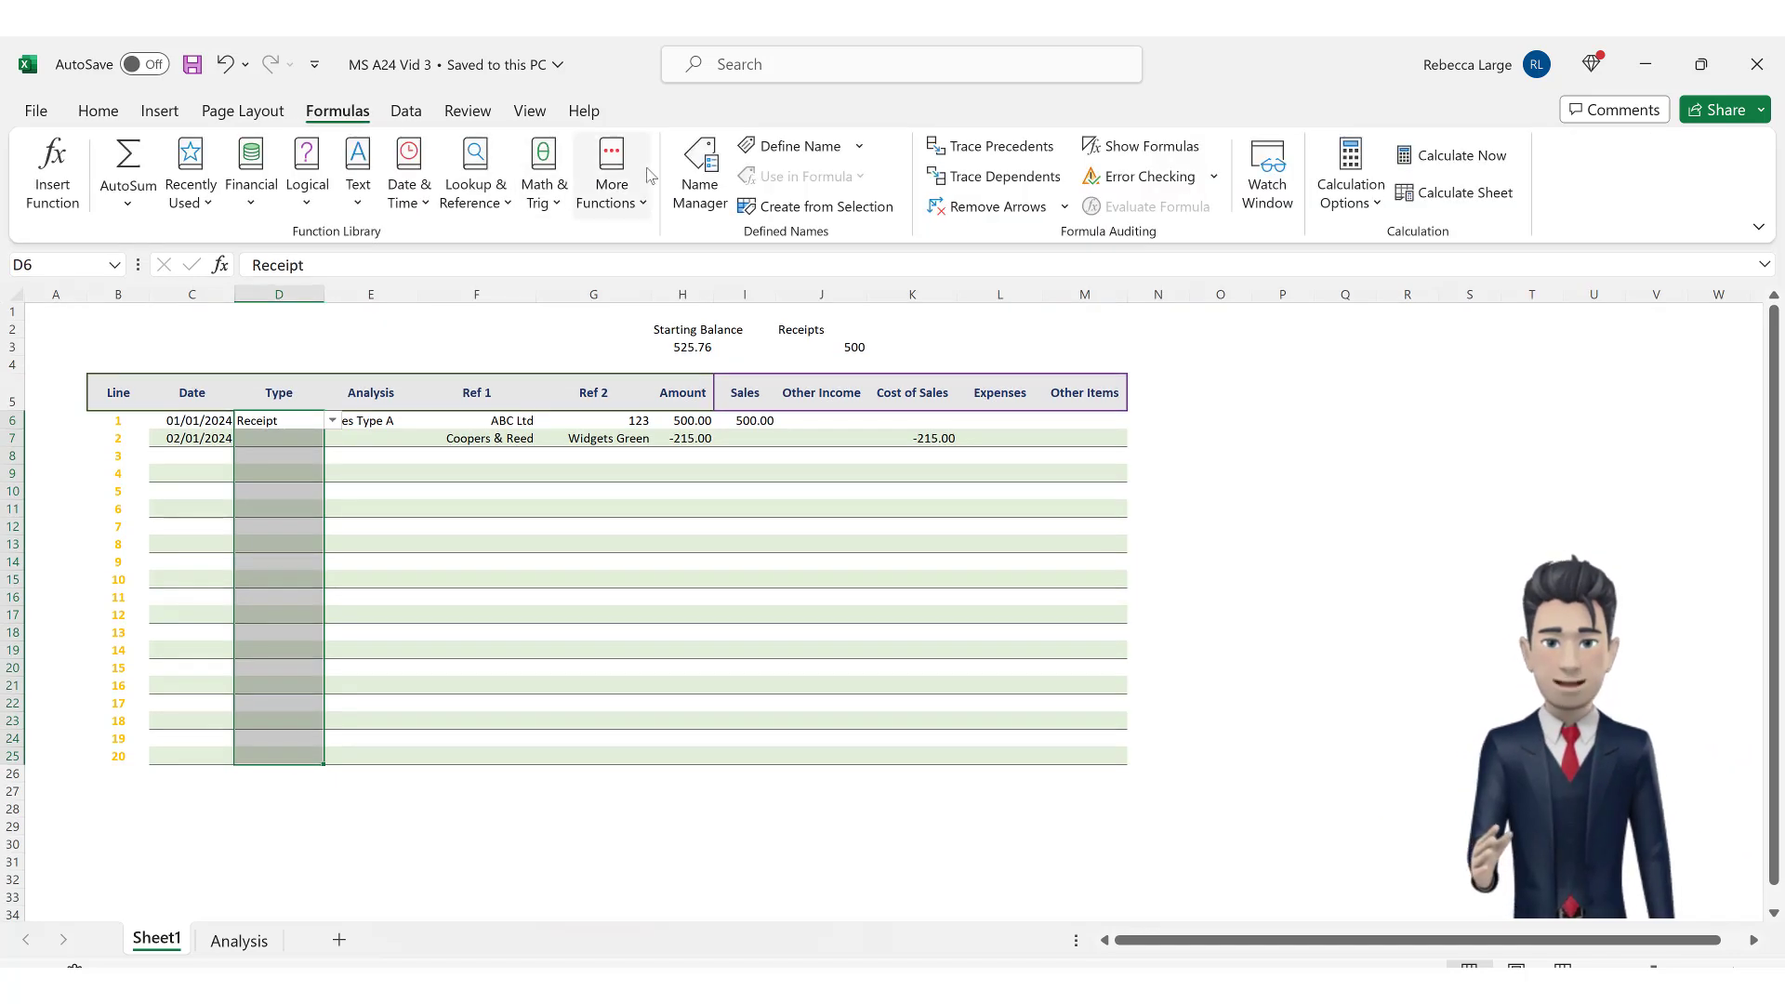
{"action": "left_click", "coordinate": [778, 149]}
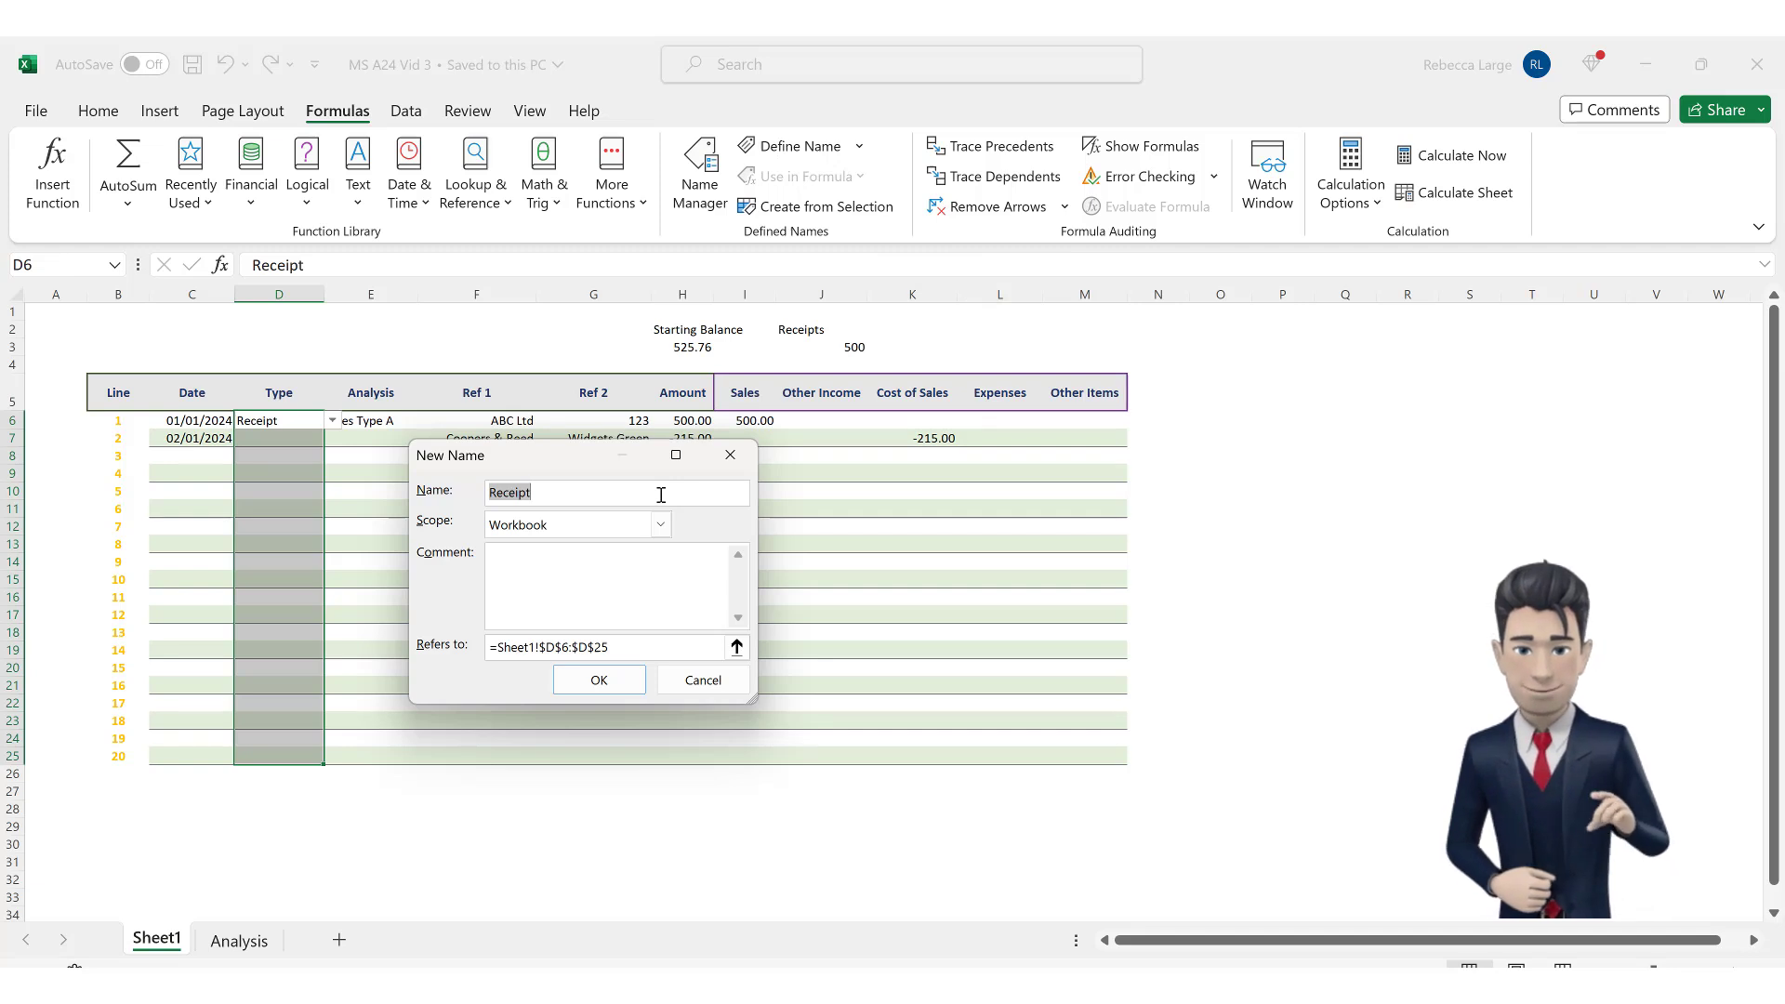
{"action": "type", "text": "TypeRange"}
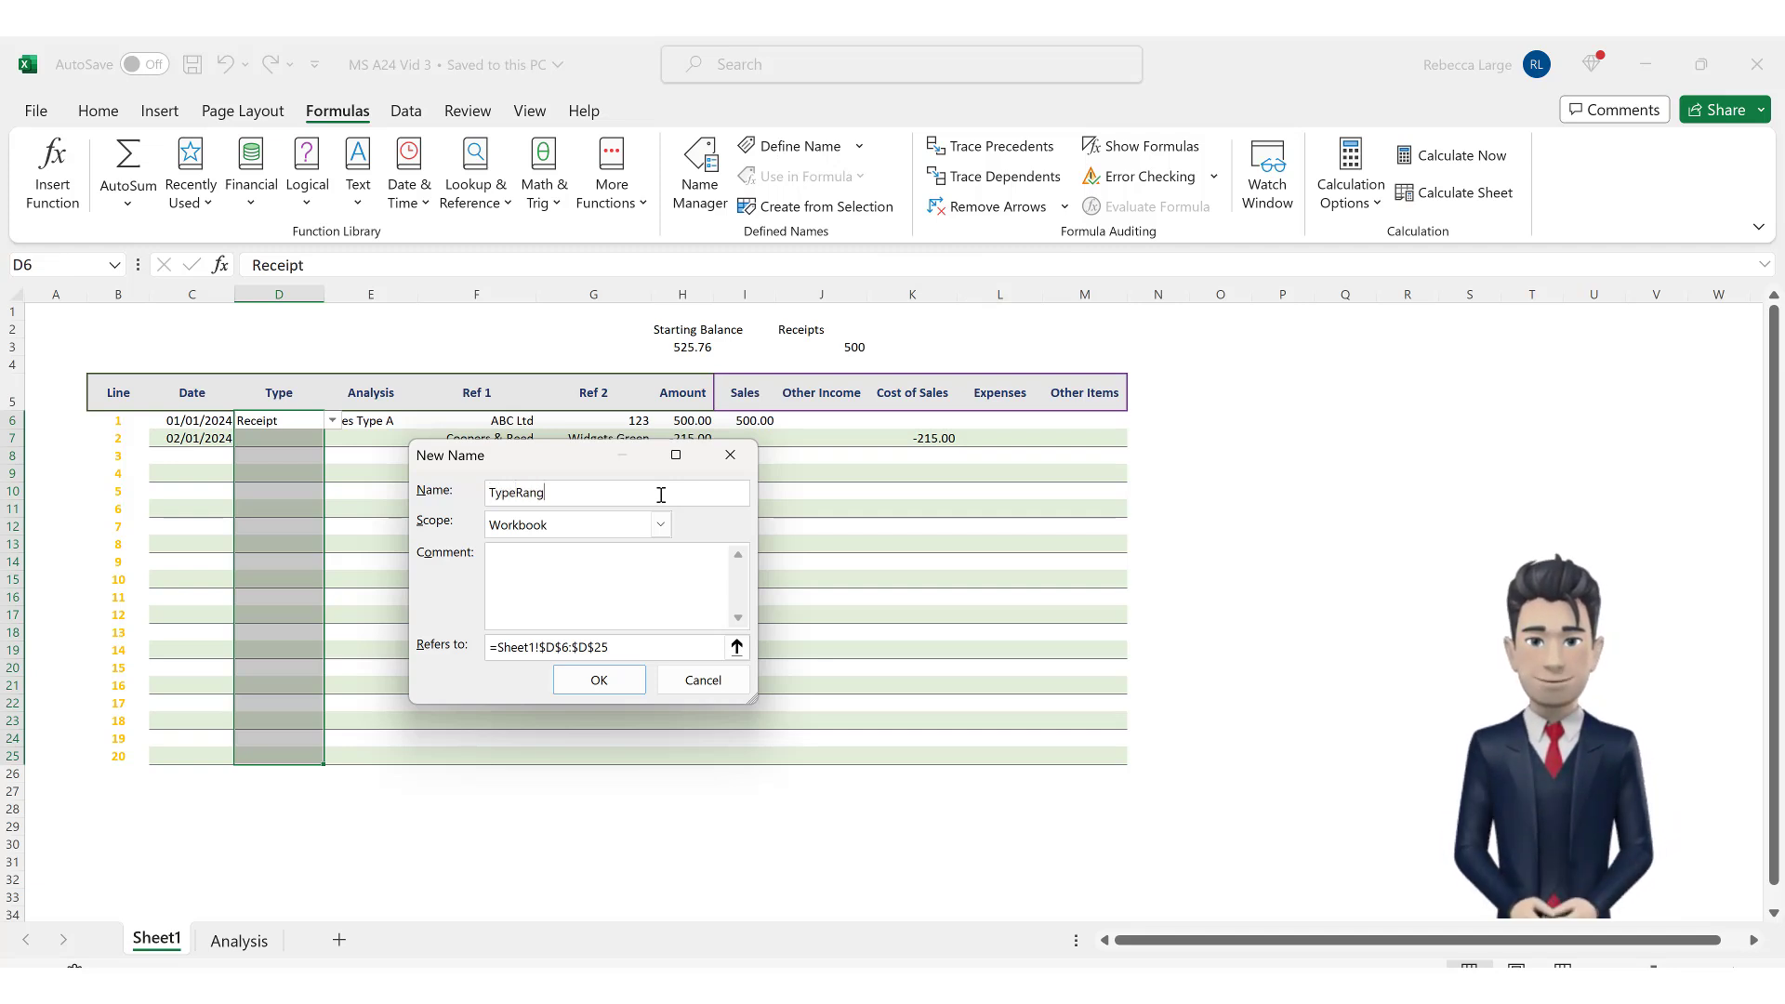
{"action": "left_click", "coordinate": [598, 680]}
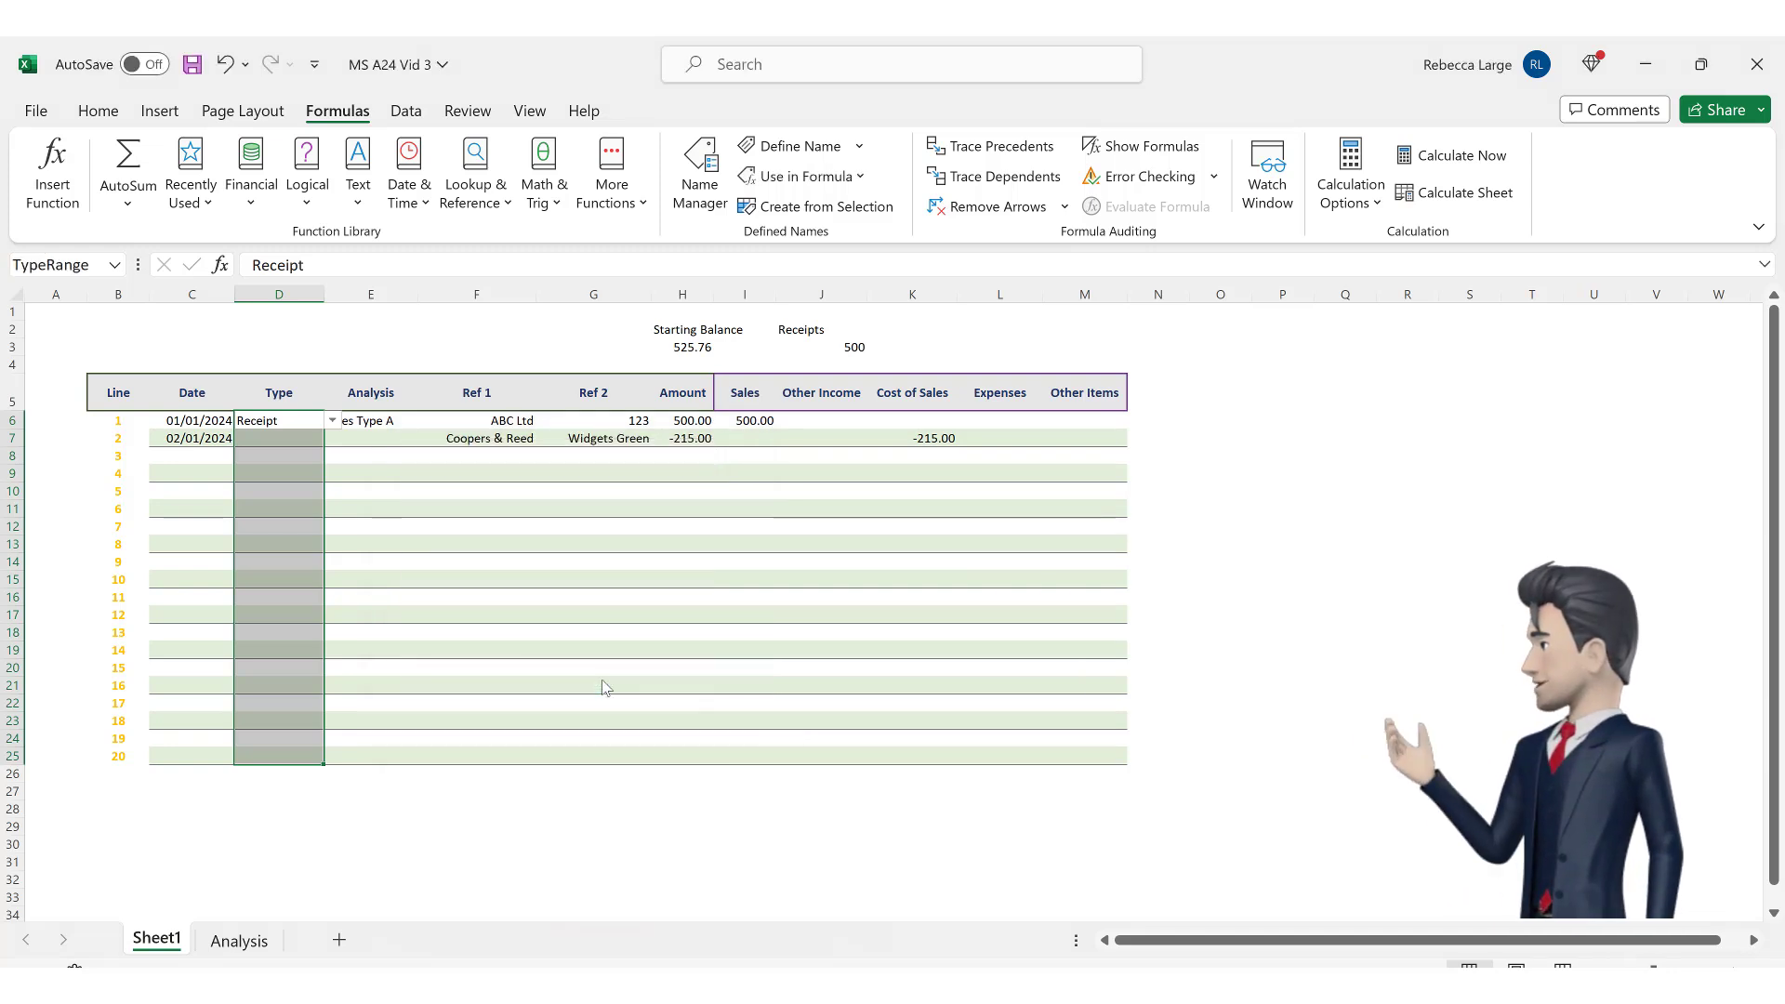
{"action": "left_click", "coordinate": [681, 421]}
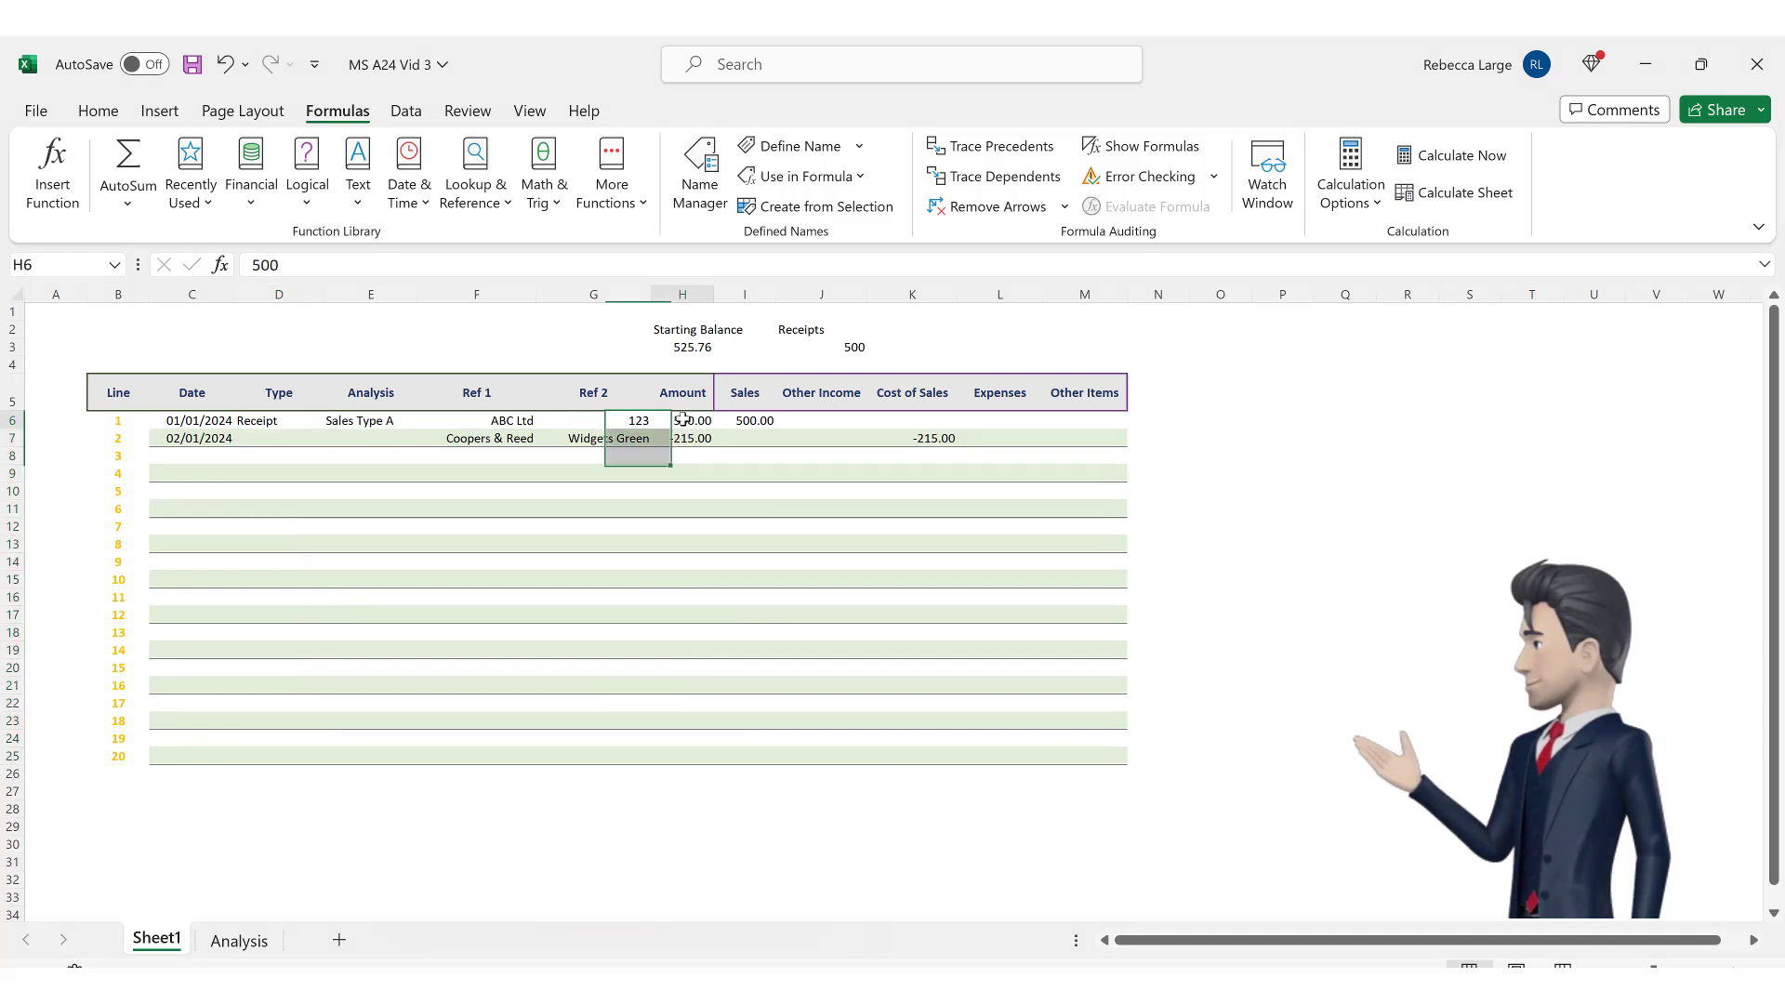
Define the name ValueRange for the Amount cells H6:H25.
{"action": "left_click_drag", "start_coordinate": [682, 421], "coordinate": [676, 762]}
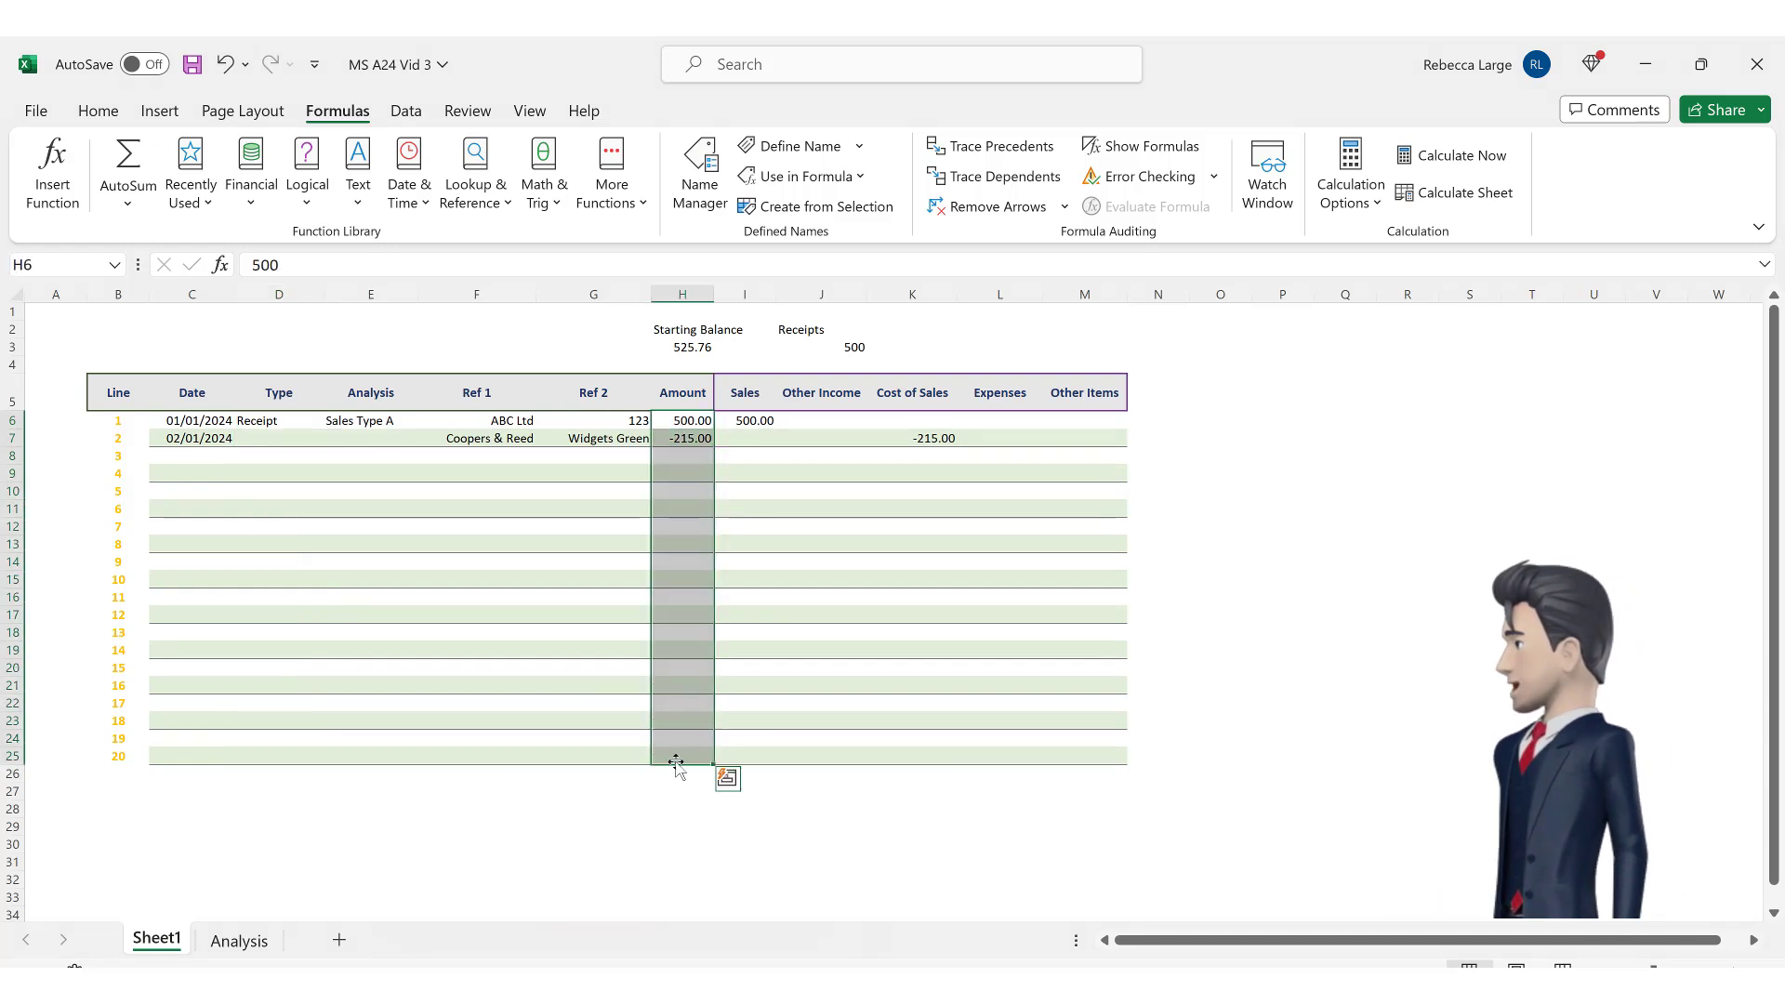
{"action": "left_click", "coordinate": [777, 147]}
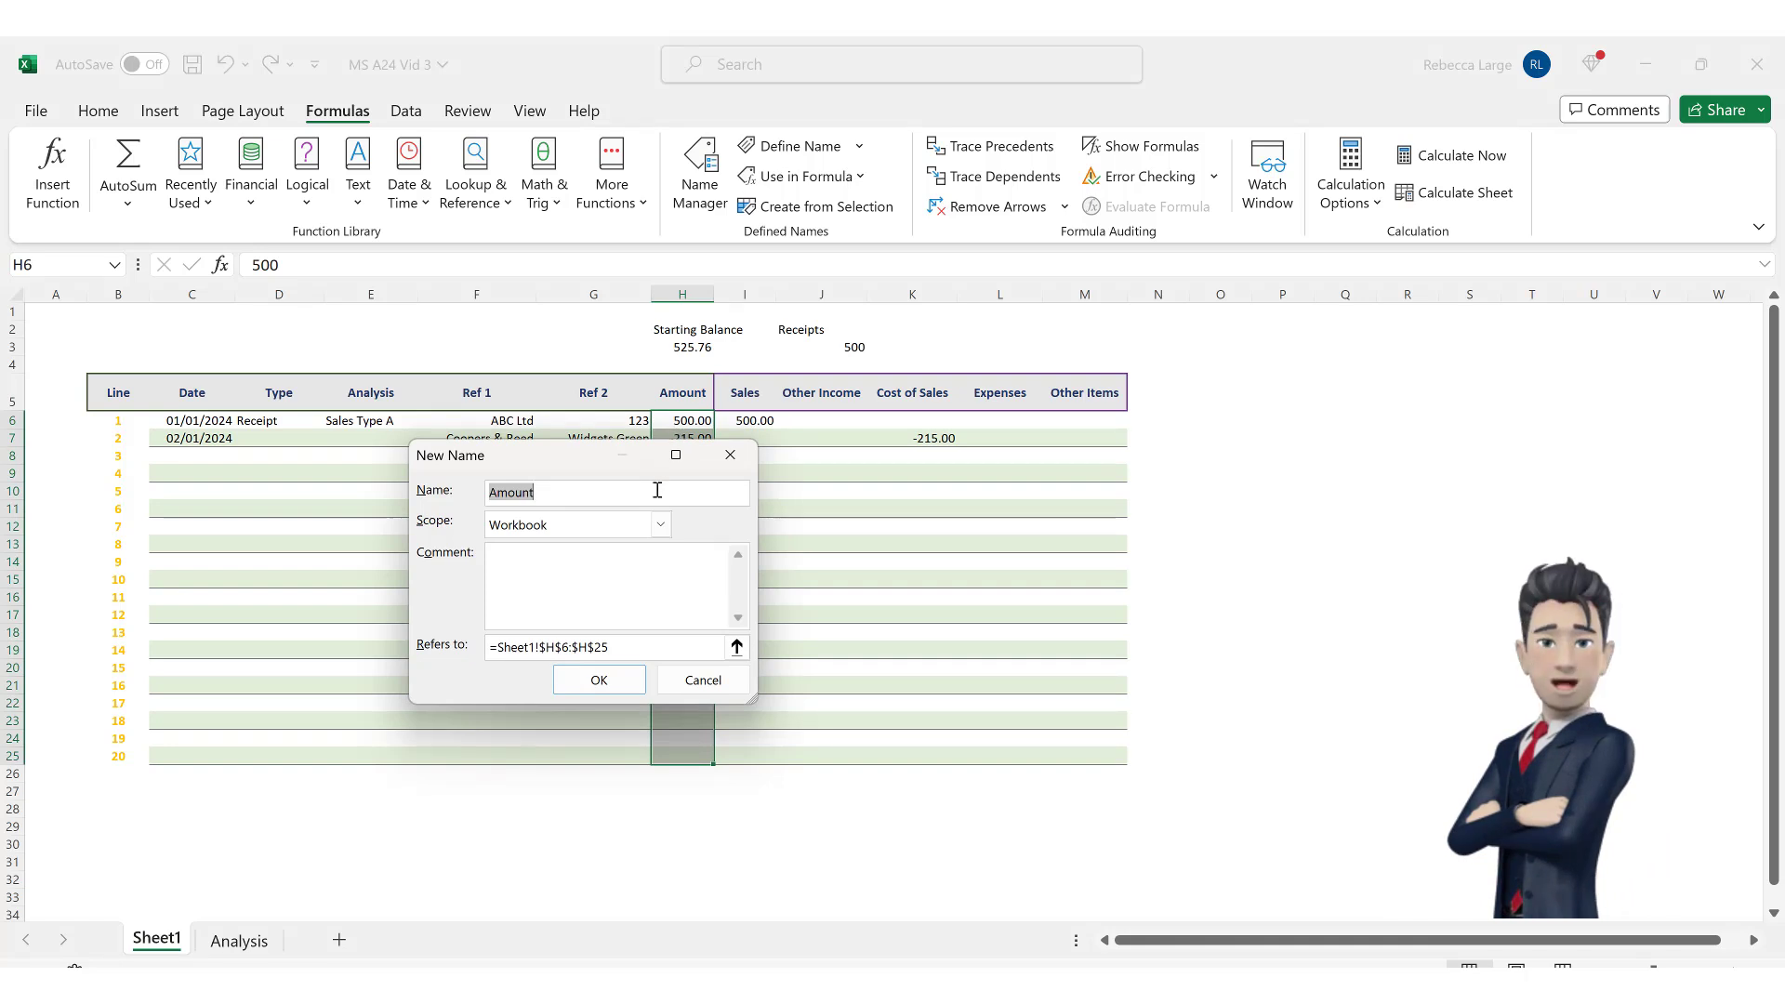
{"action": "type", "text": "Va"}
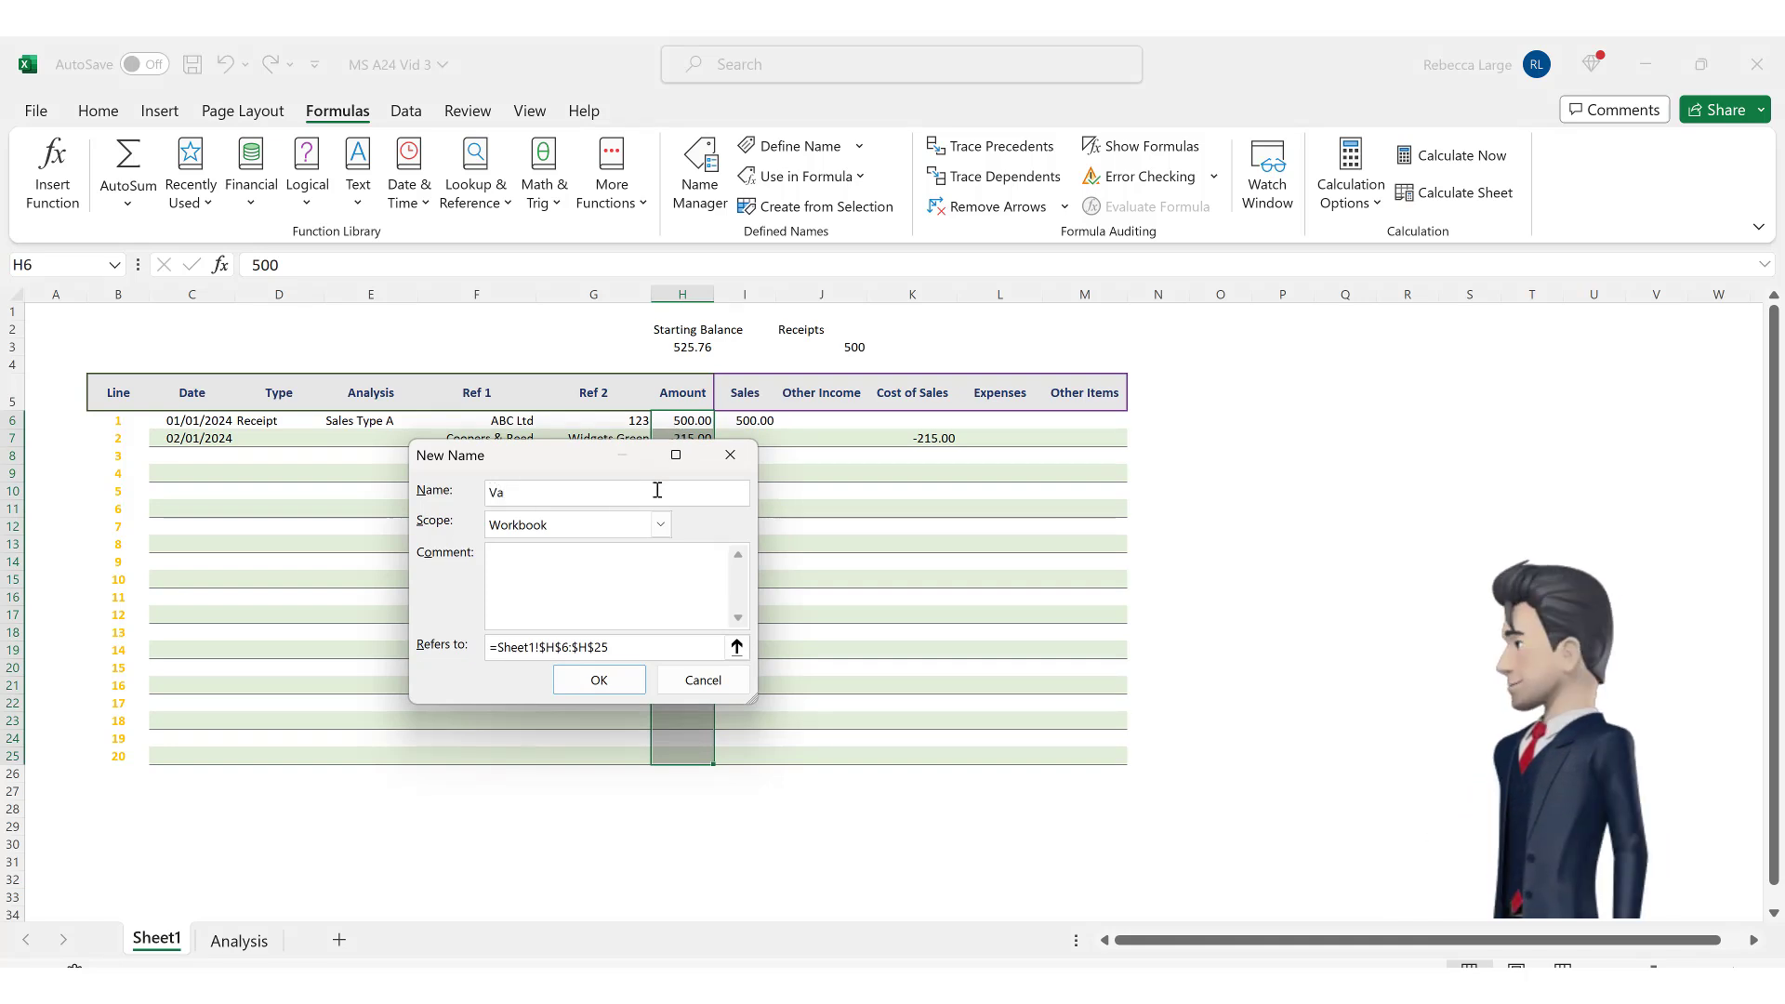
{"action": "type", "text": "lueRange"}
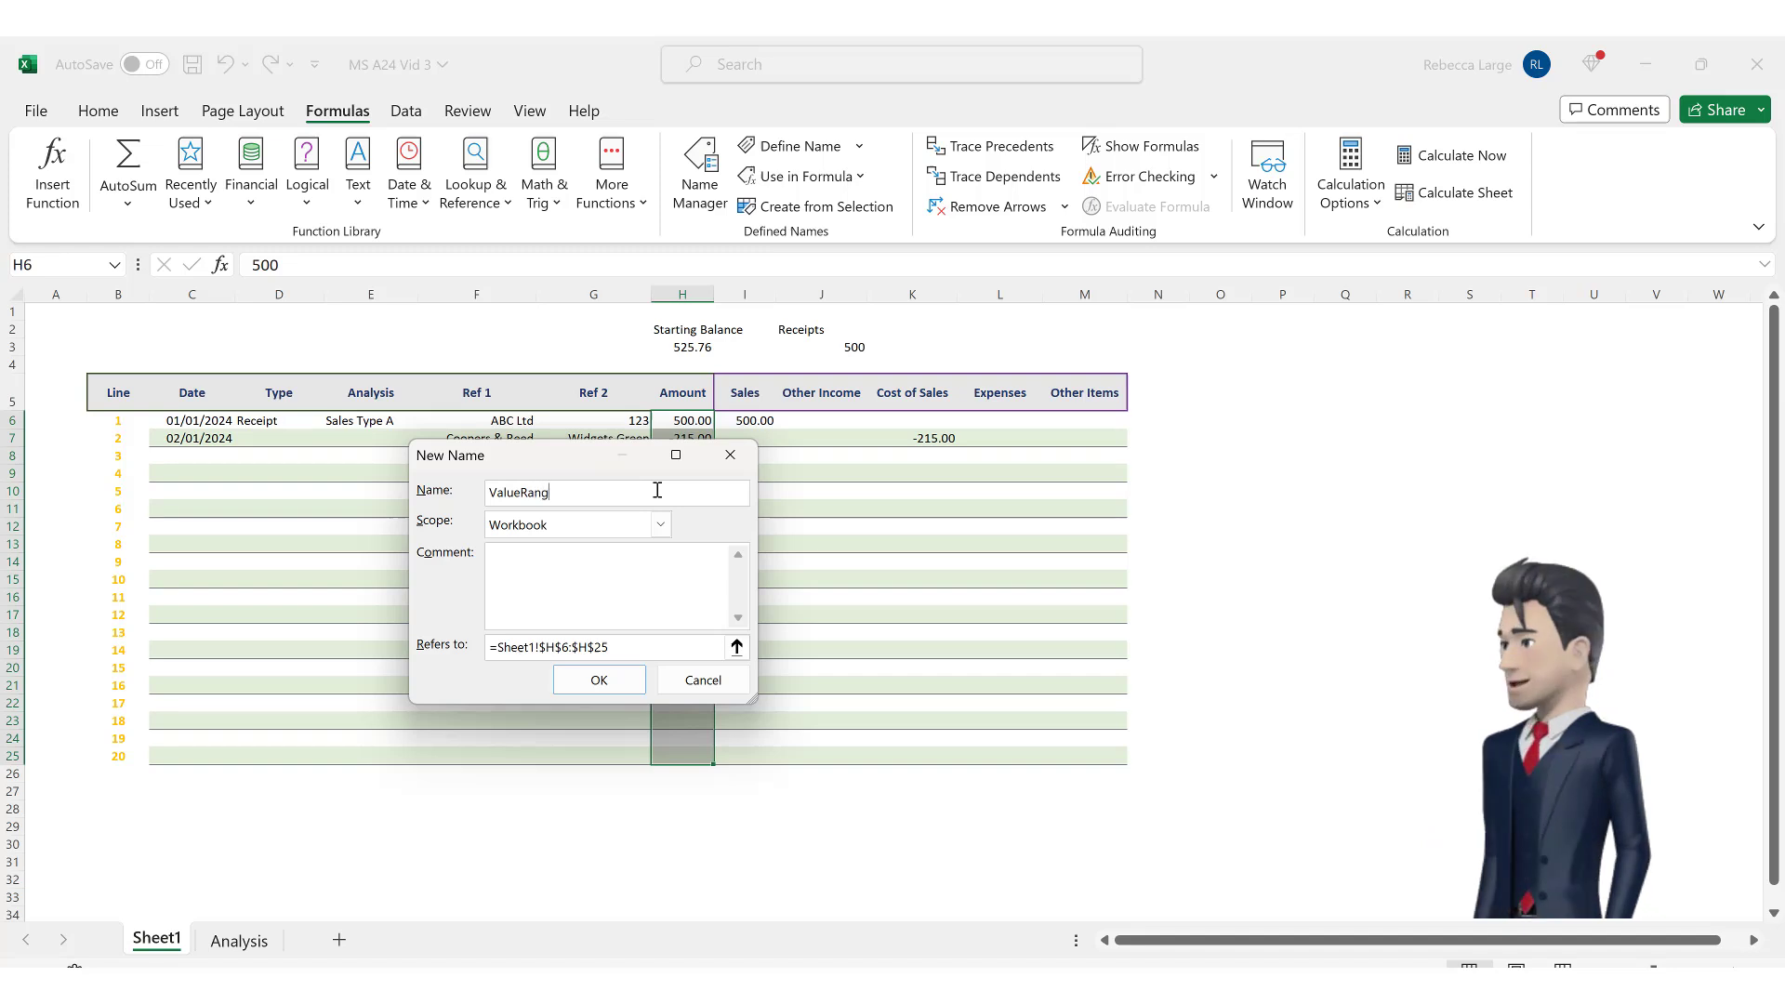
{"action": "left_click", "coordinate": [599, 681]}
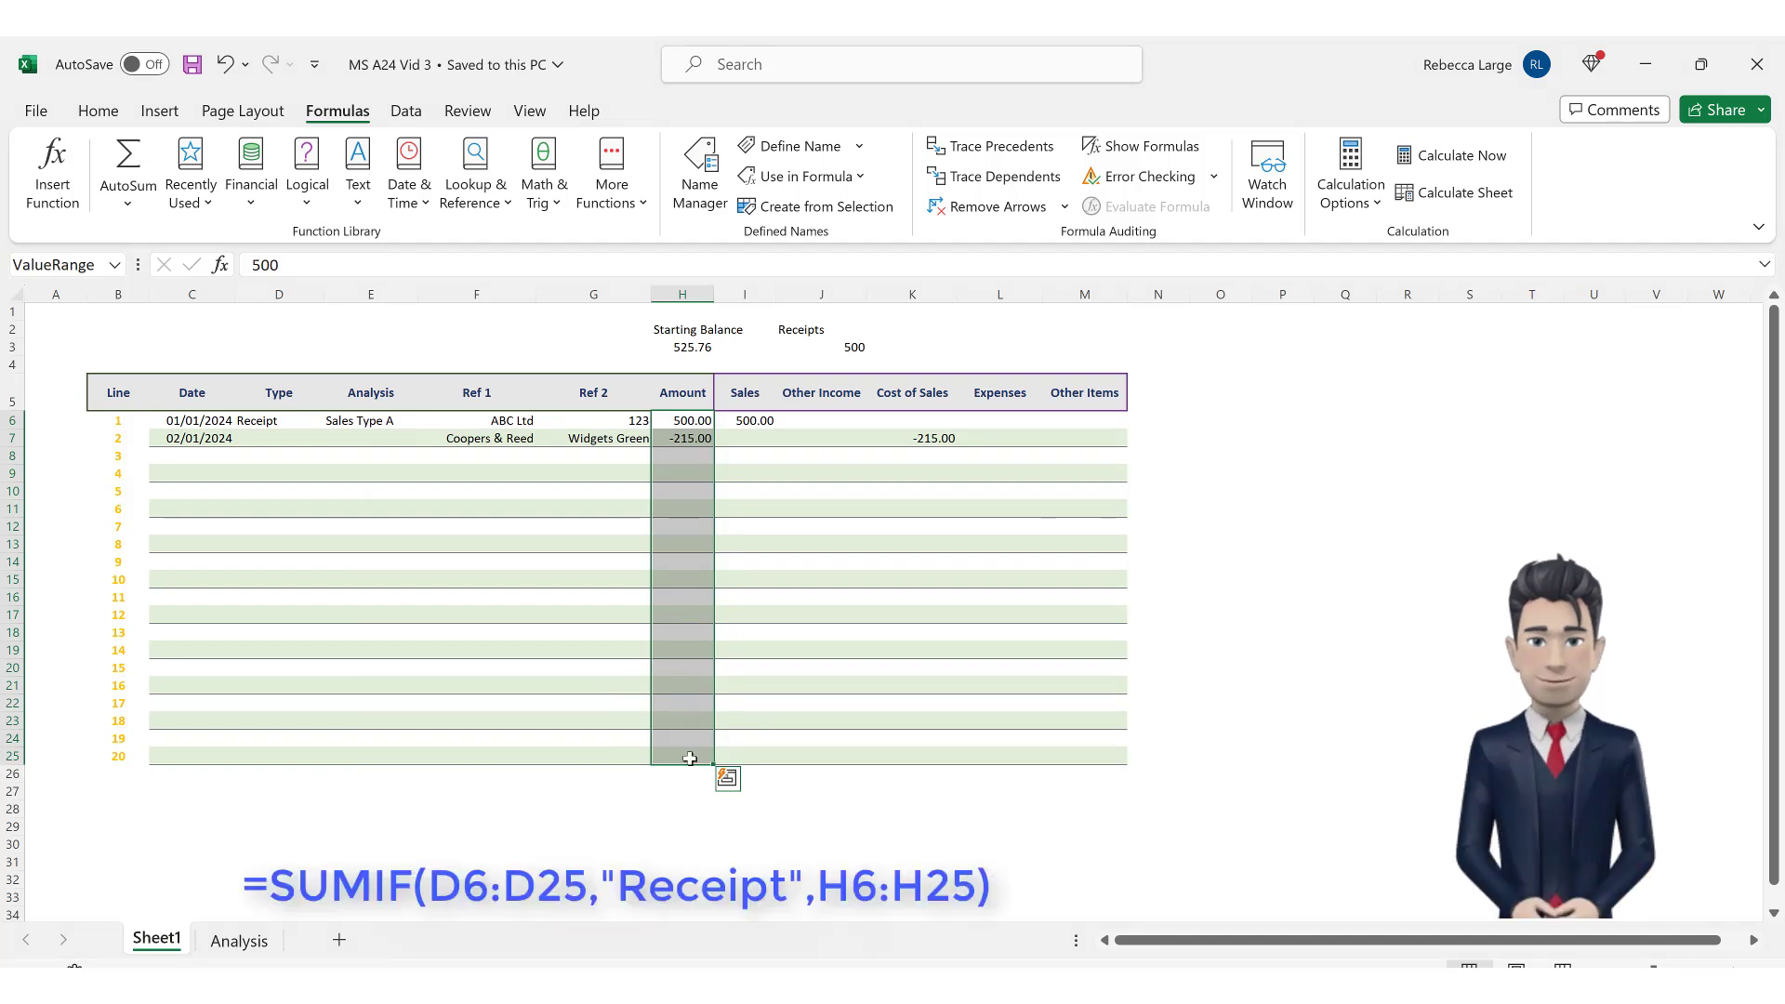
Rewrite J3's formula as =SUMIF(TypeRange,"Receipt",ValueRange), still totalling 500.
{"action": "left_click", "coordinate": [828, 348]}
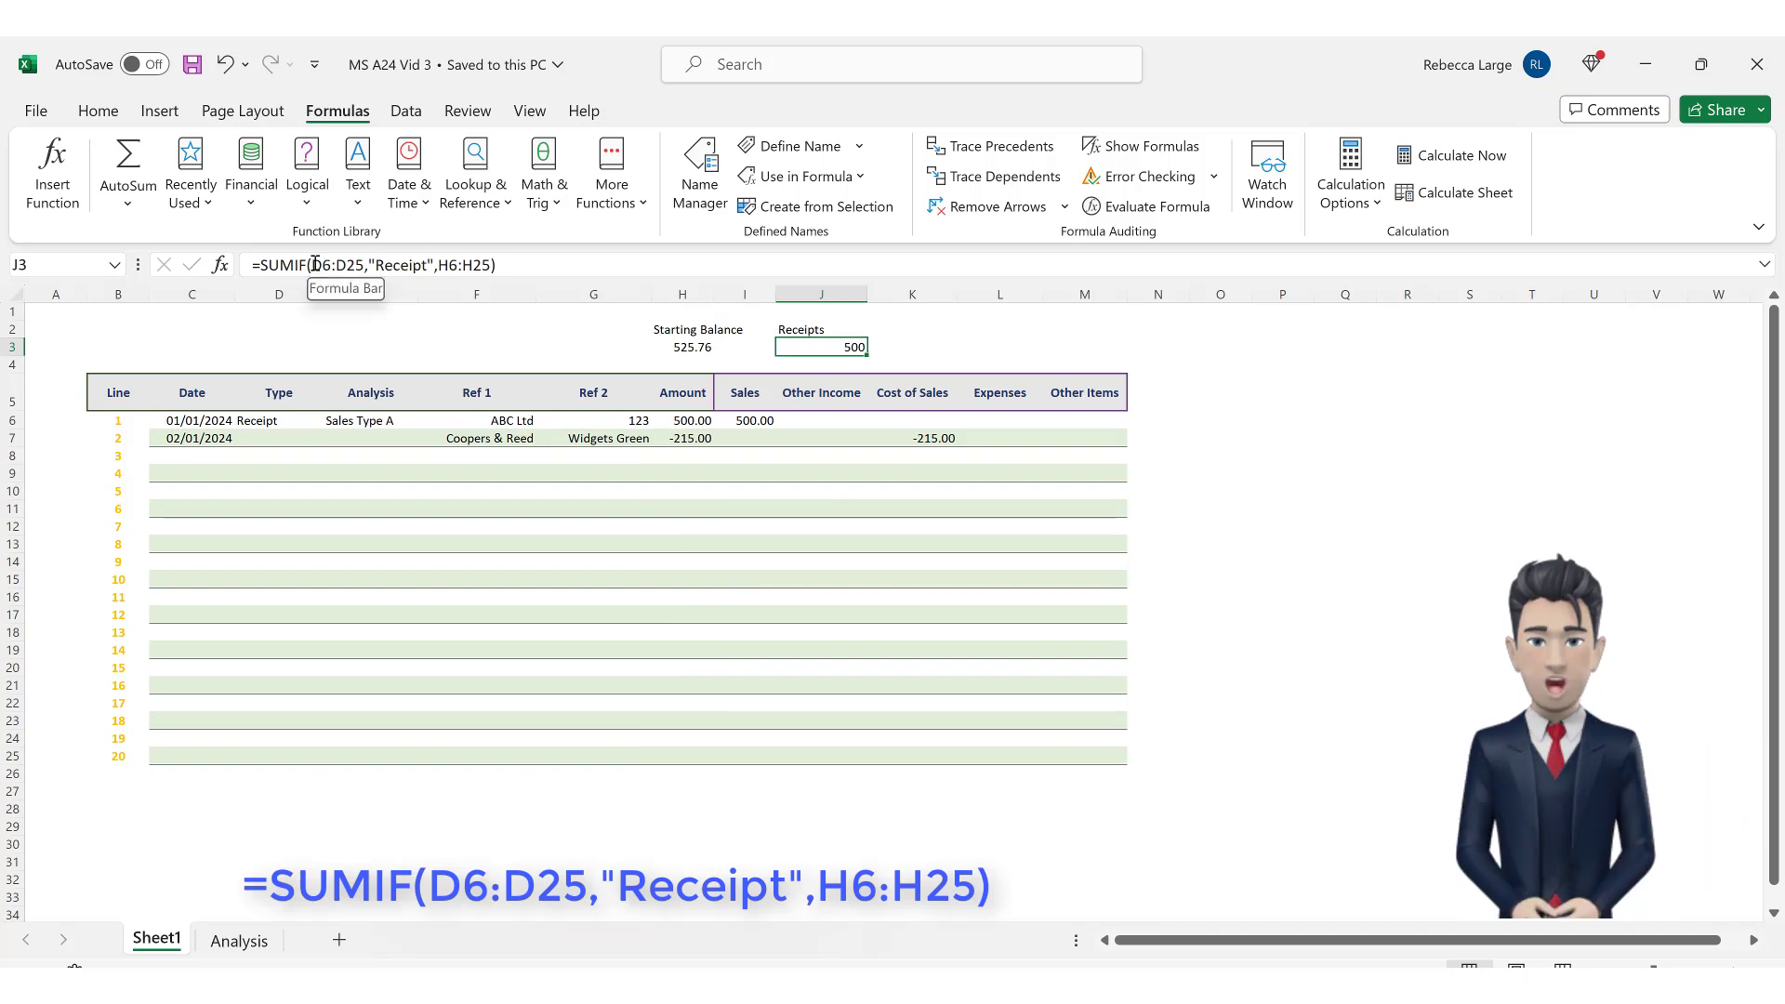
{"action": "left_click_drag", "start_coordinate": [312, 264], "coordinate": [361, 264]}
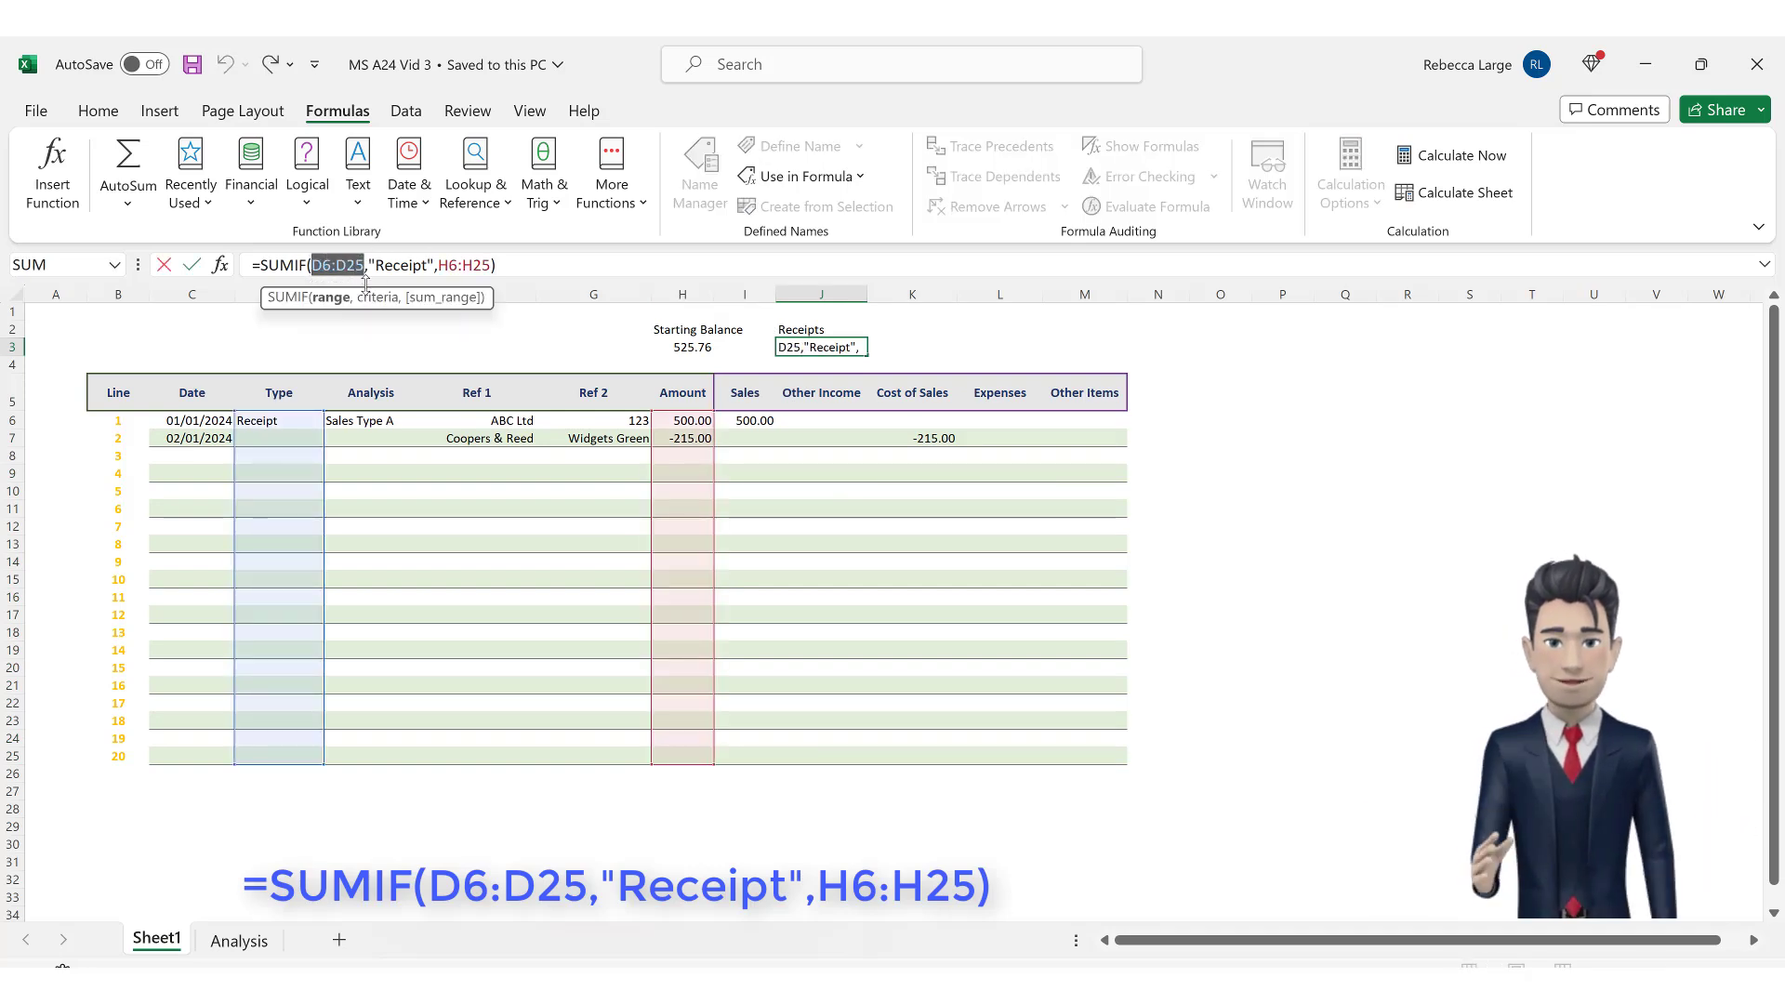
{"action": "type", "text": "Type"}
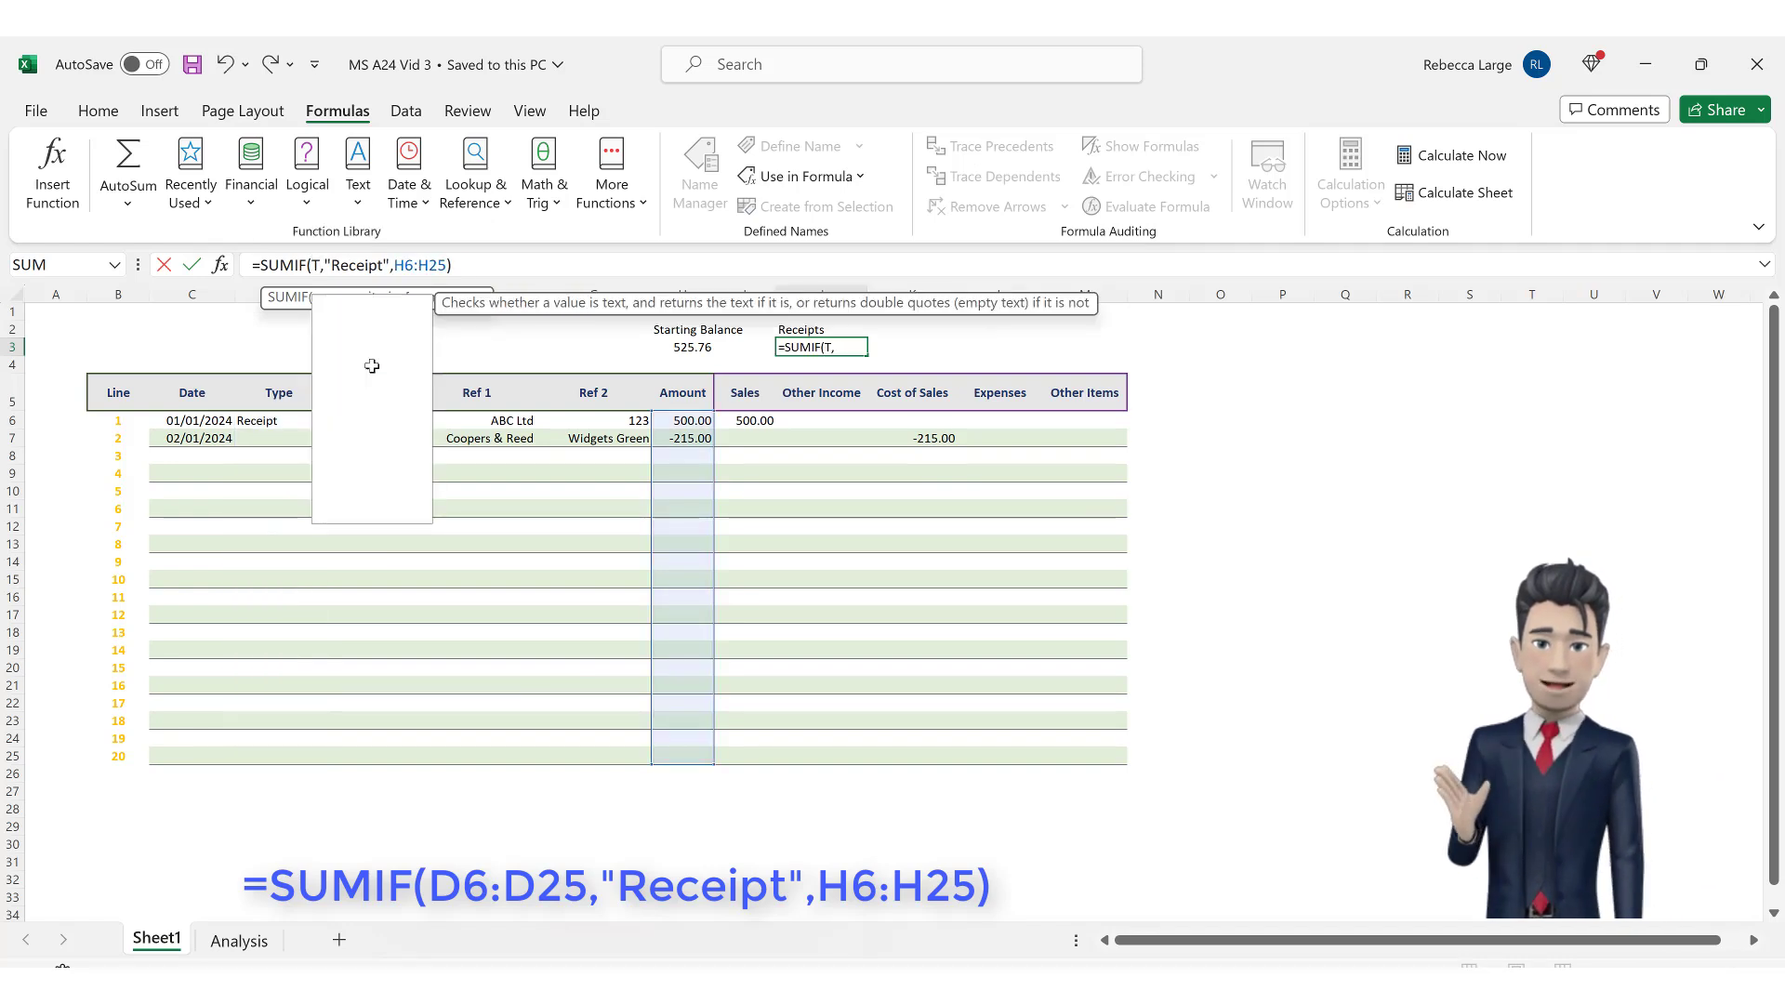
{"action": "type", "text": "Range"}
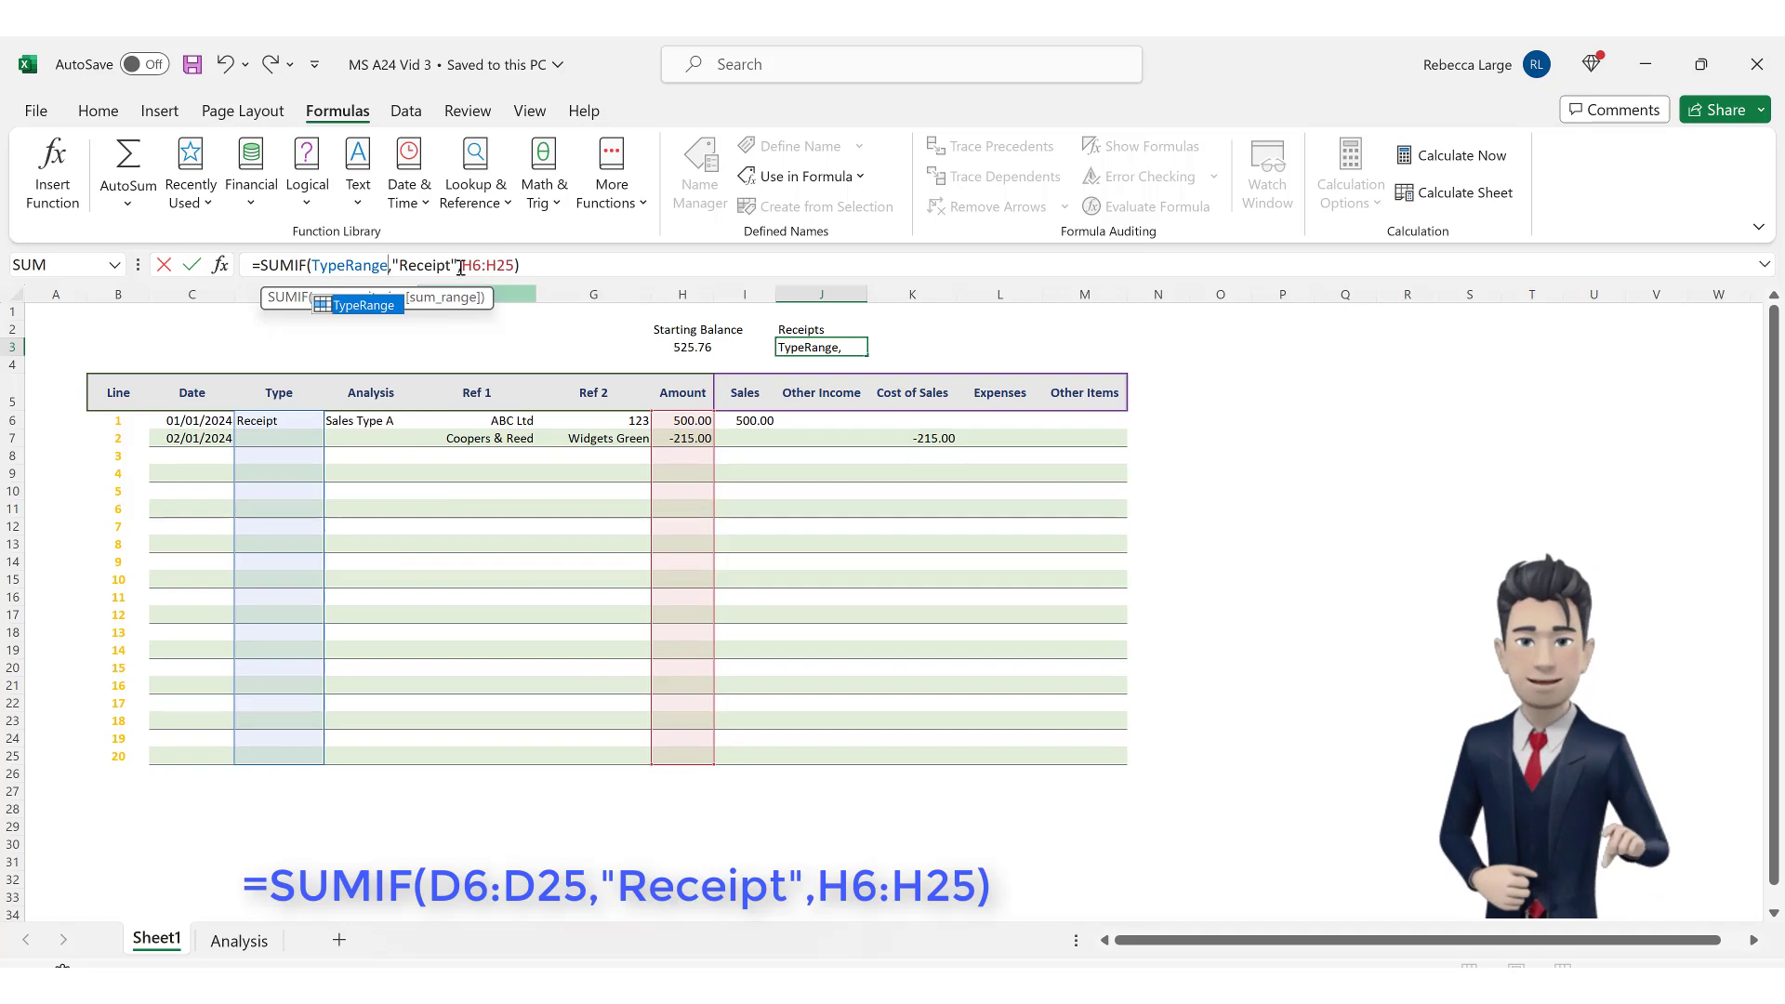
{"action": "left_click_drag", "start_coordinate": [462, 265], "coordinate": [515, 263]}
{"action": "type", "text": "Value"}
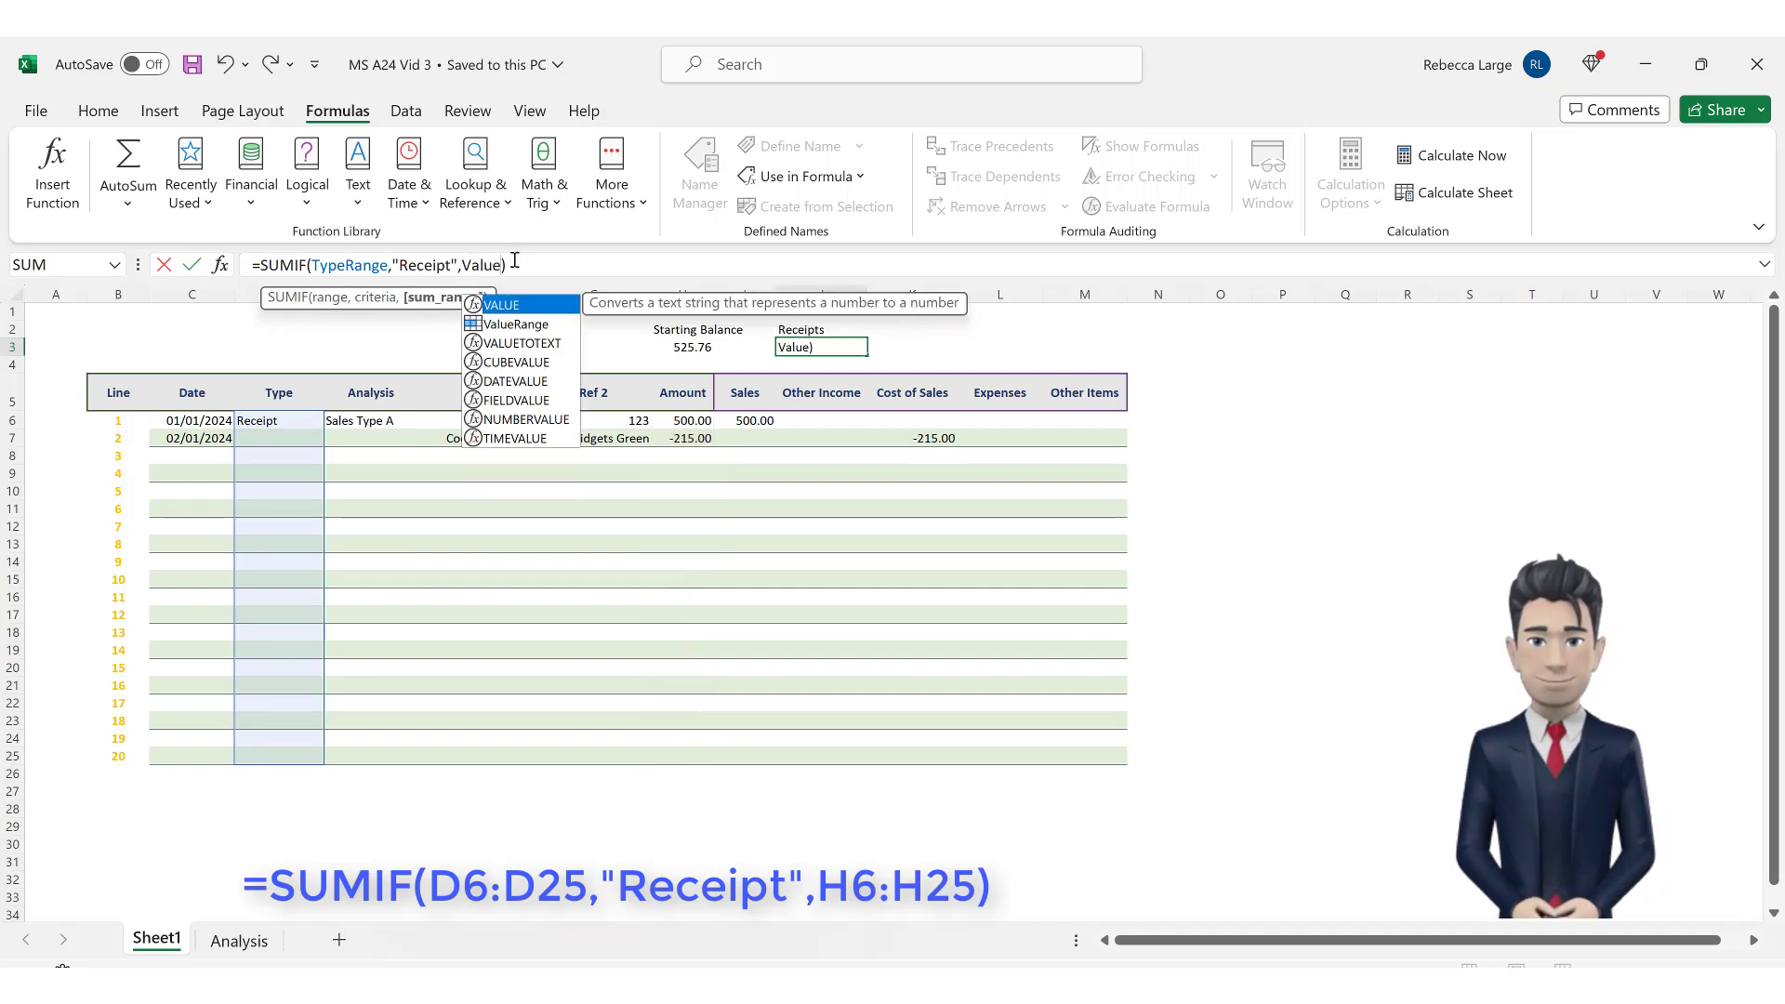
{"action": "type", "text": "Range"}
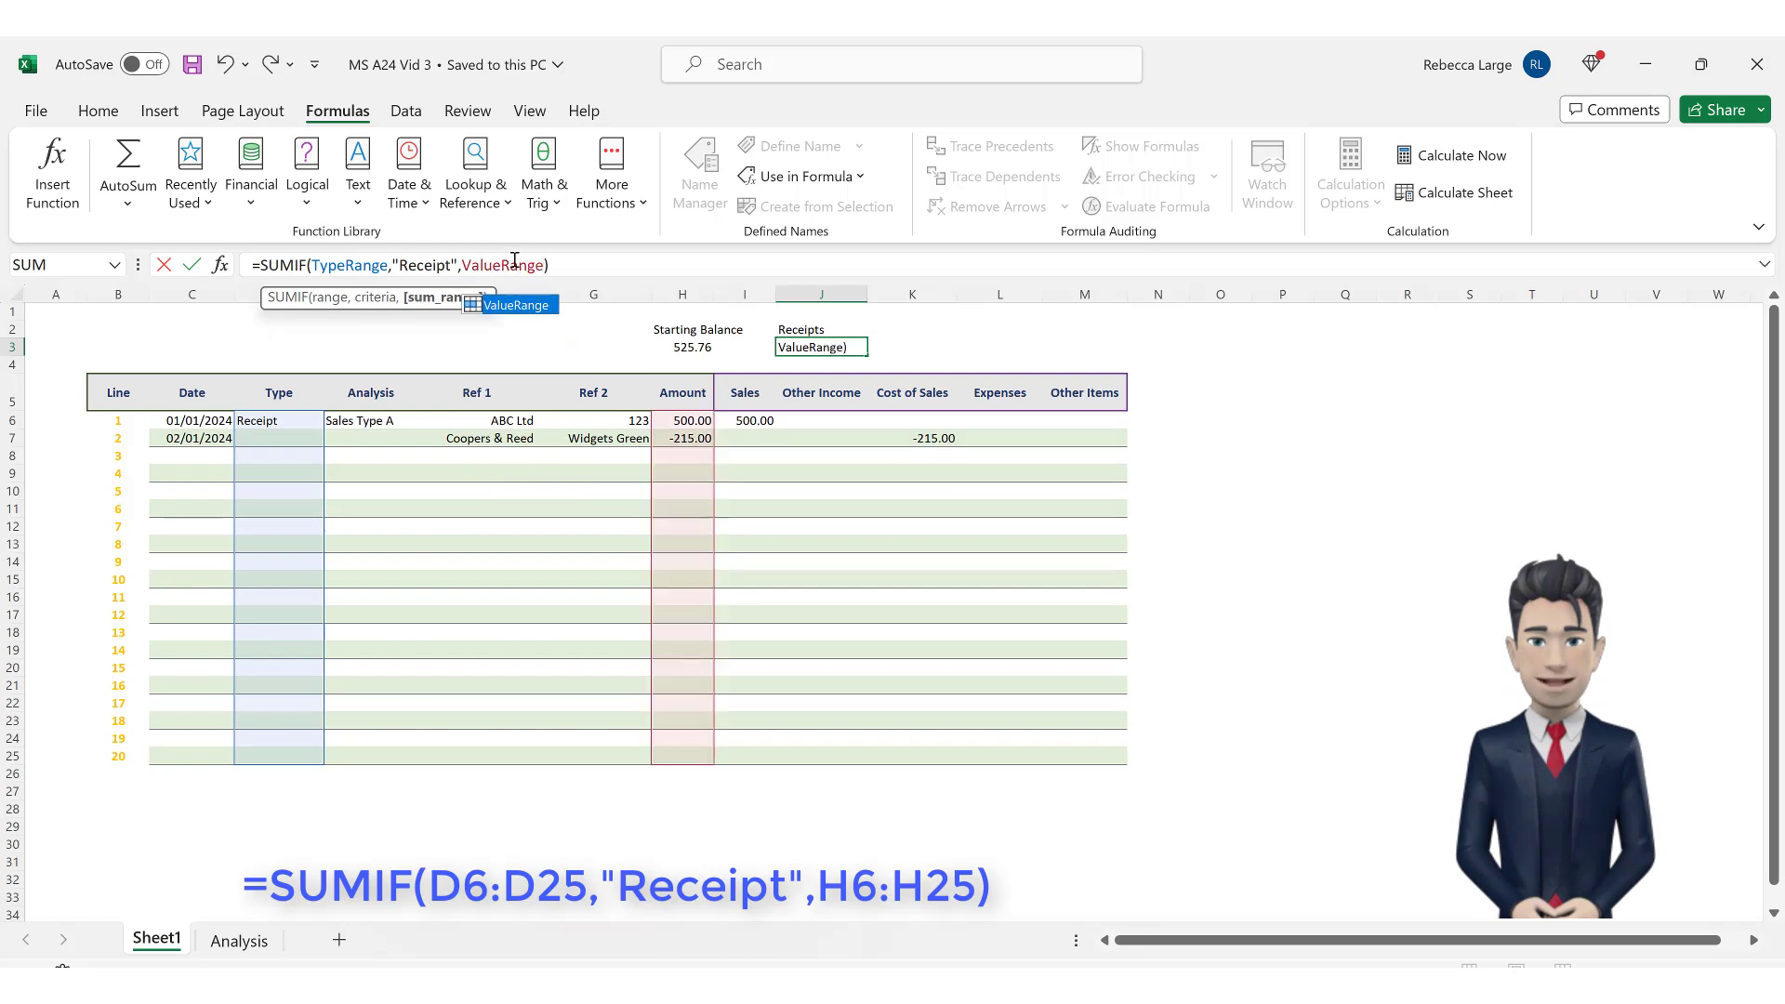
{"action": "key", "text": "Return"}
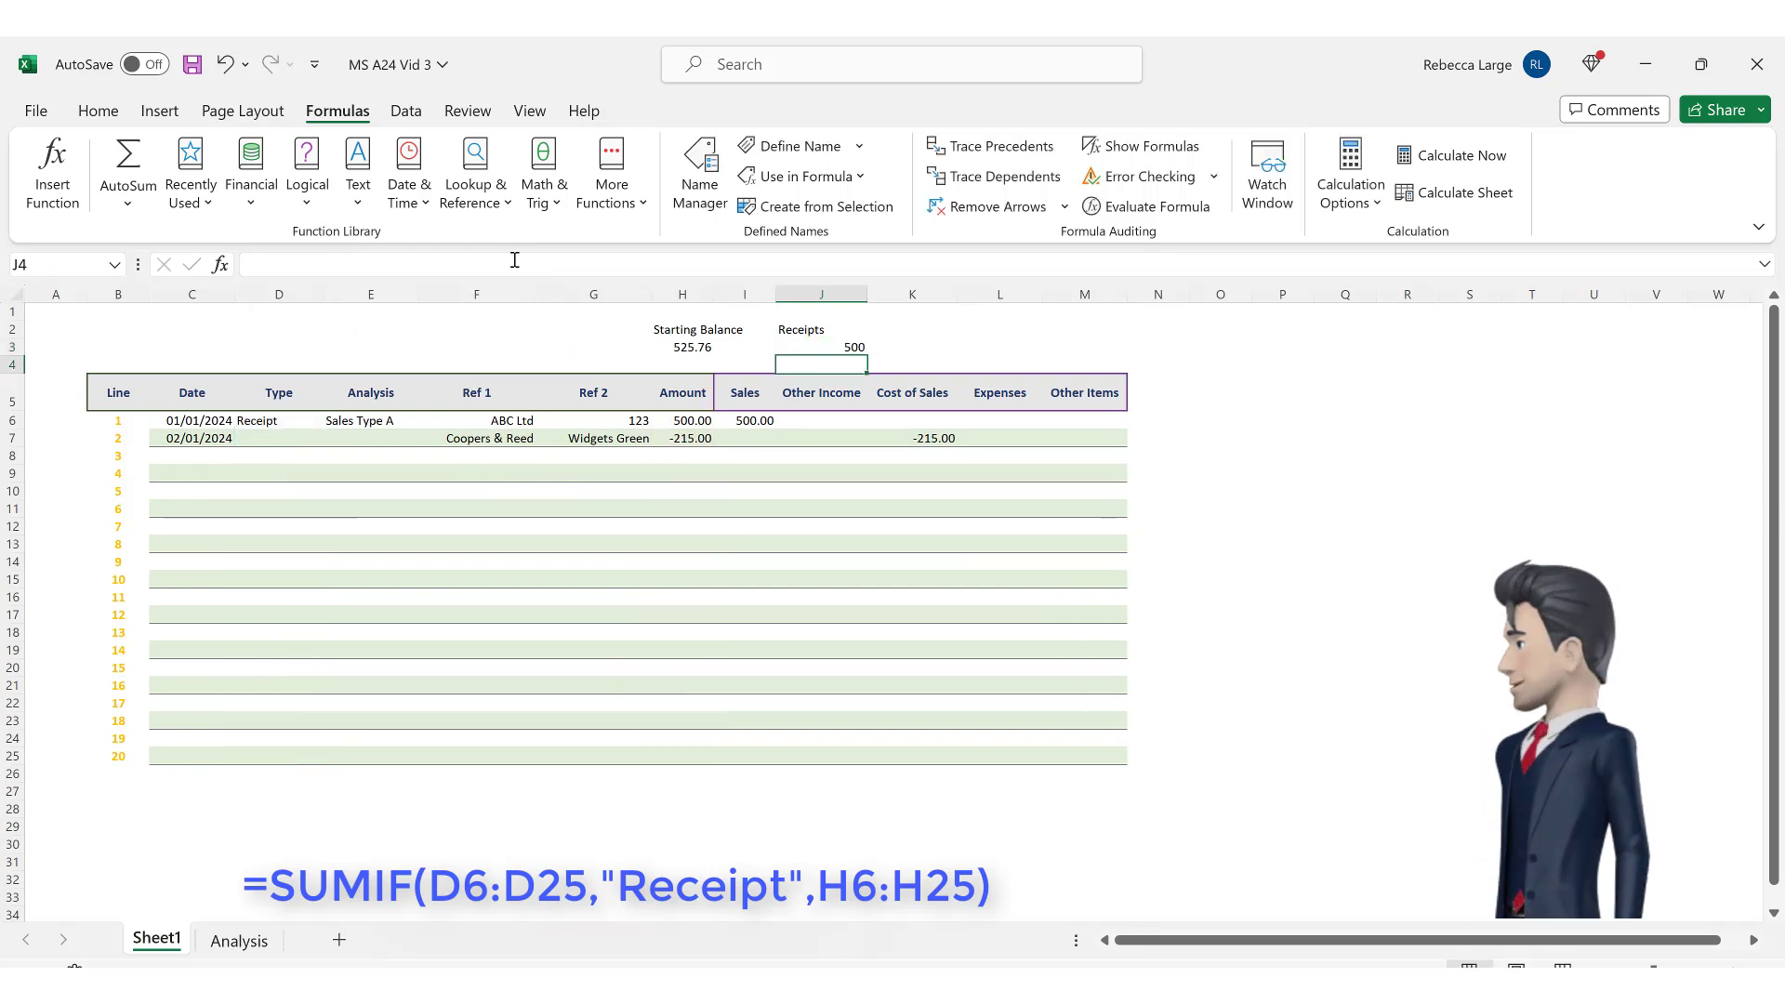
Check that J3 holds =SUMIF(TypeRange,"Receipt",ValueRange) with a total of 500.
{"action": "left_click", "coordinate": [846, 346]}
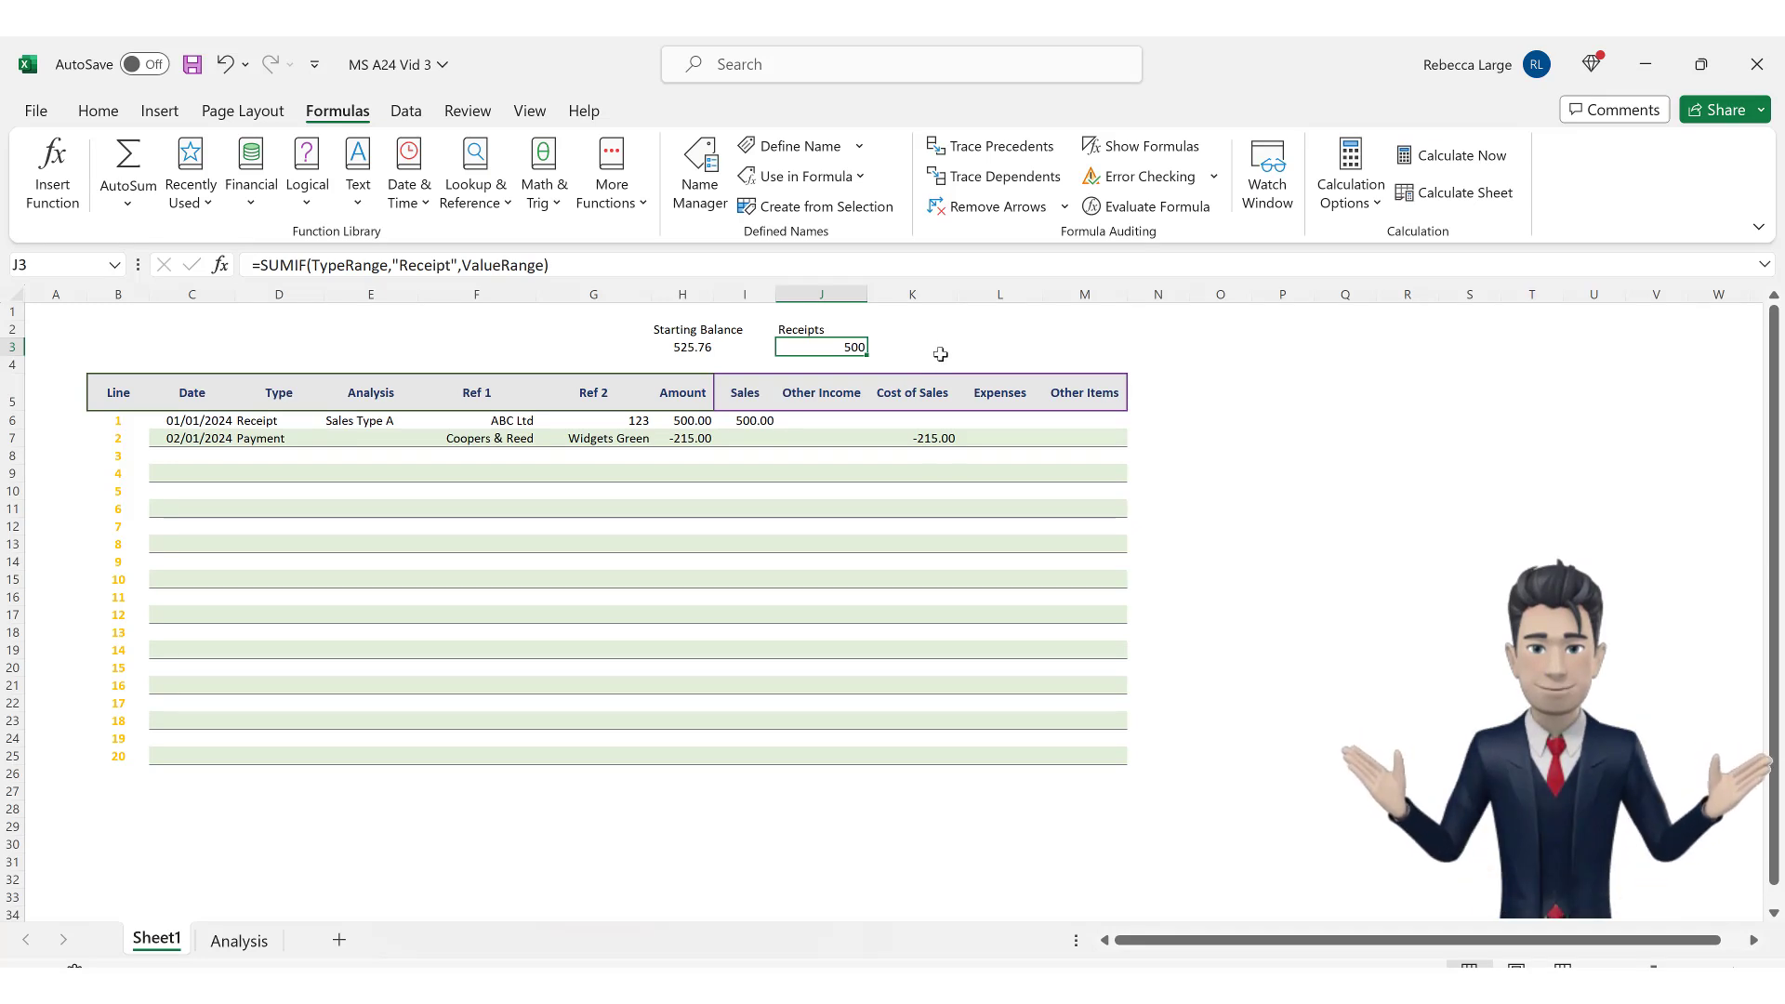
Enter the heading 'Payments' in K2.
{"action": "left_click", "coordinate": [926, 332]}
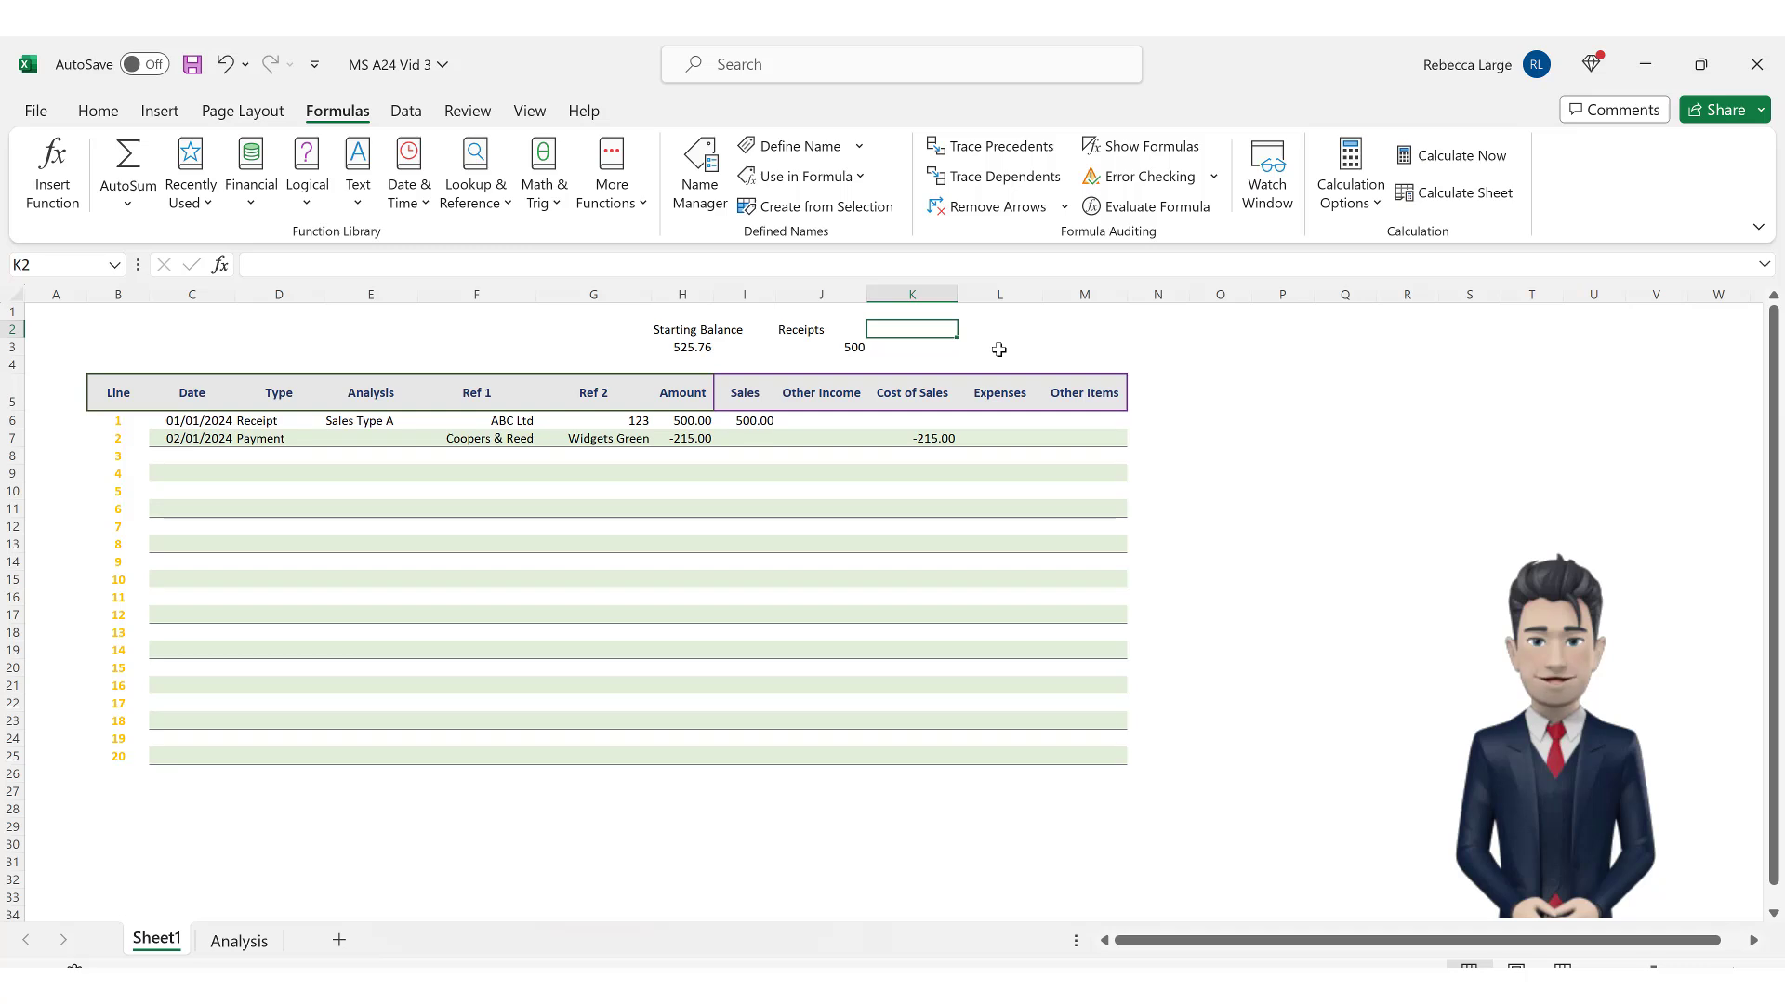
{"action": "type", "text": "Payments"}
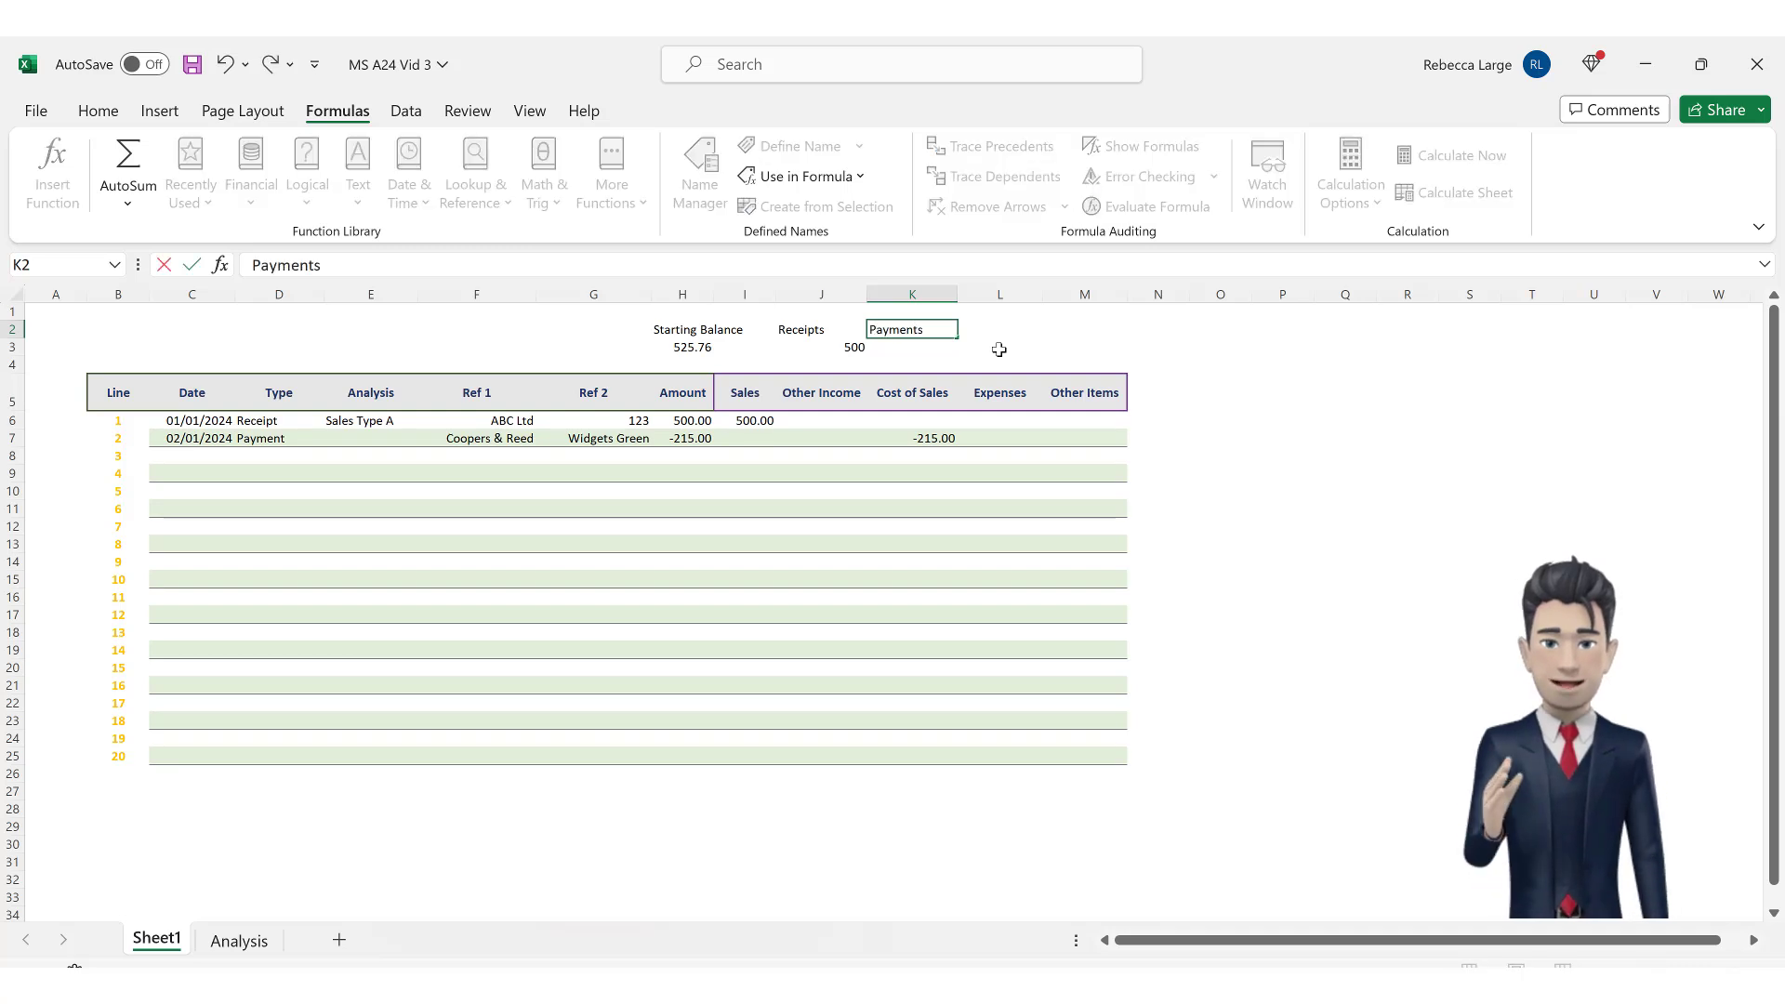
{"action": "key", "text": "Return"}
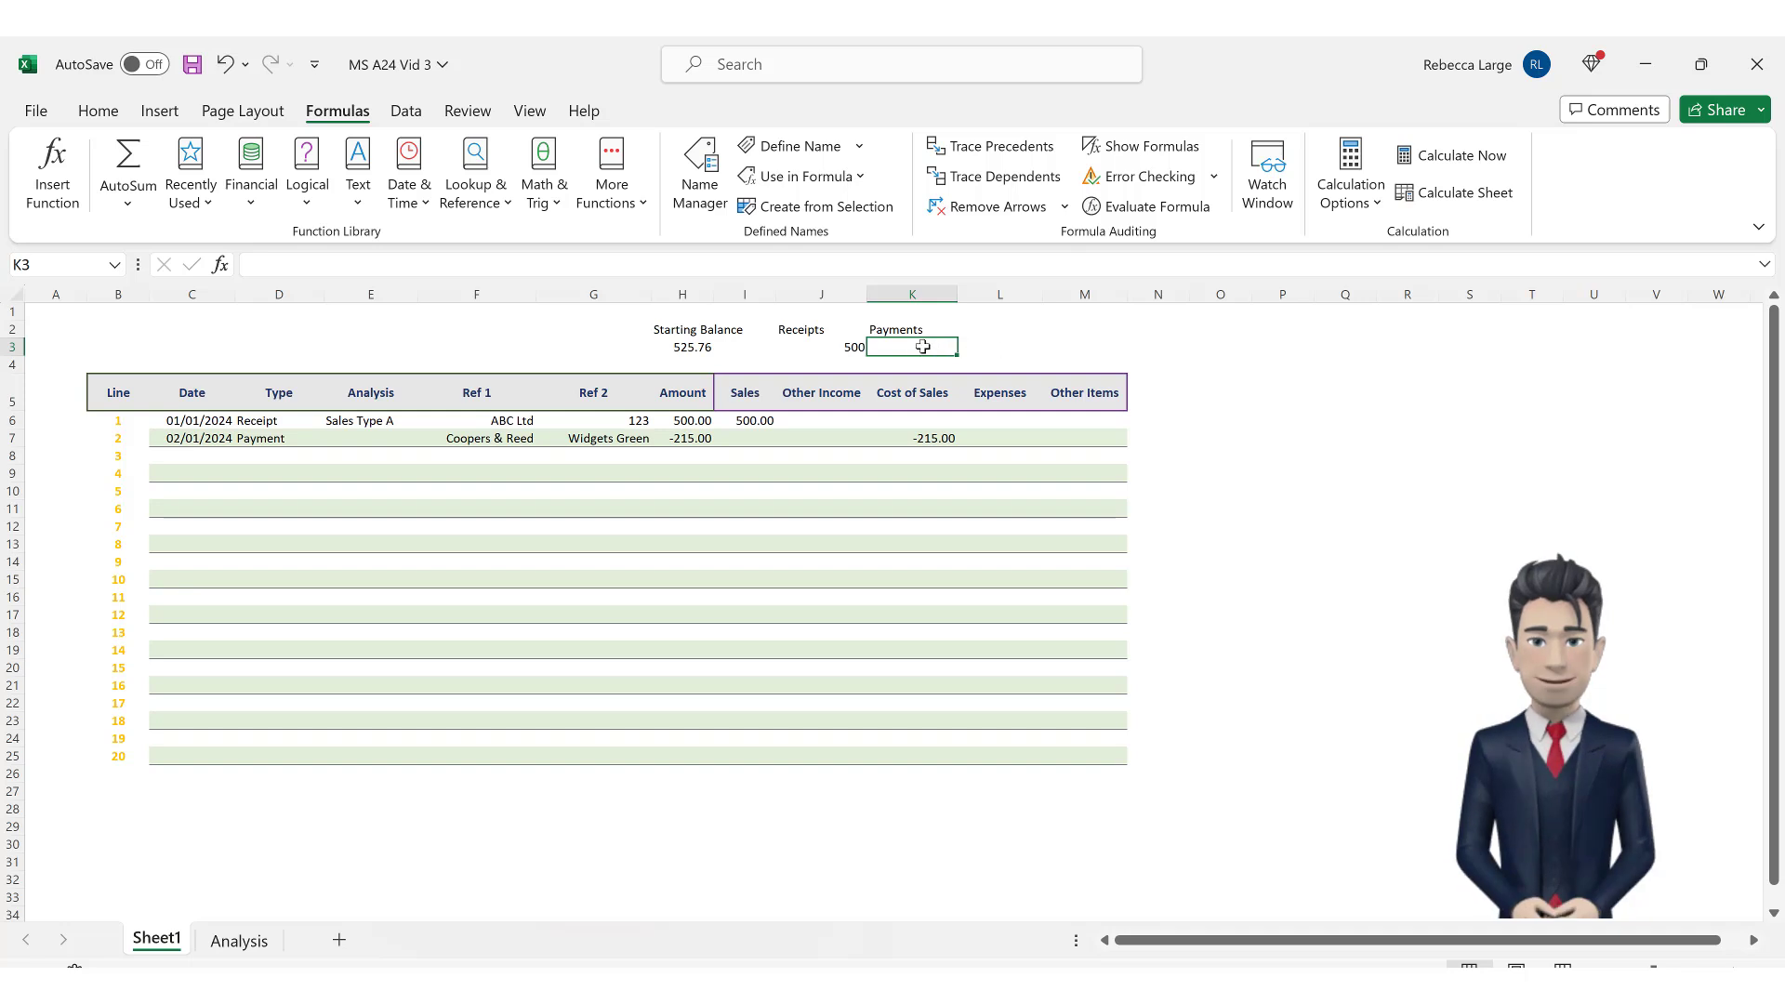
Copy J3's formula into K3 and change its criterion to "Payment", giving -215.
{"action": "left_click", "coordinate": [843, 352]}
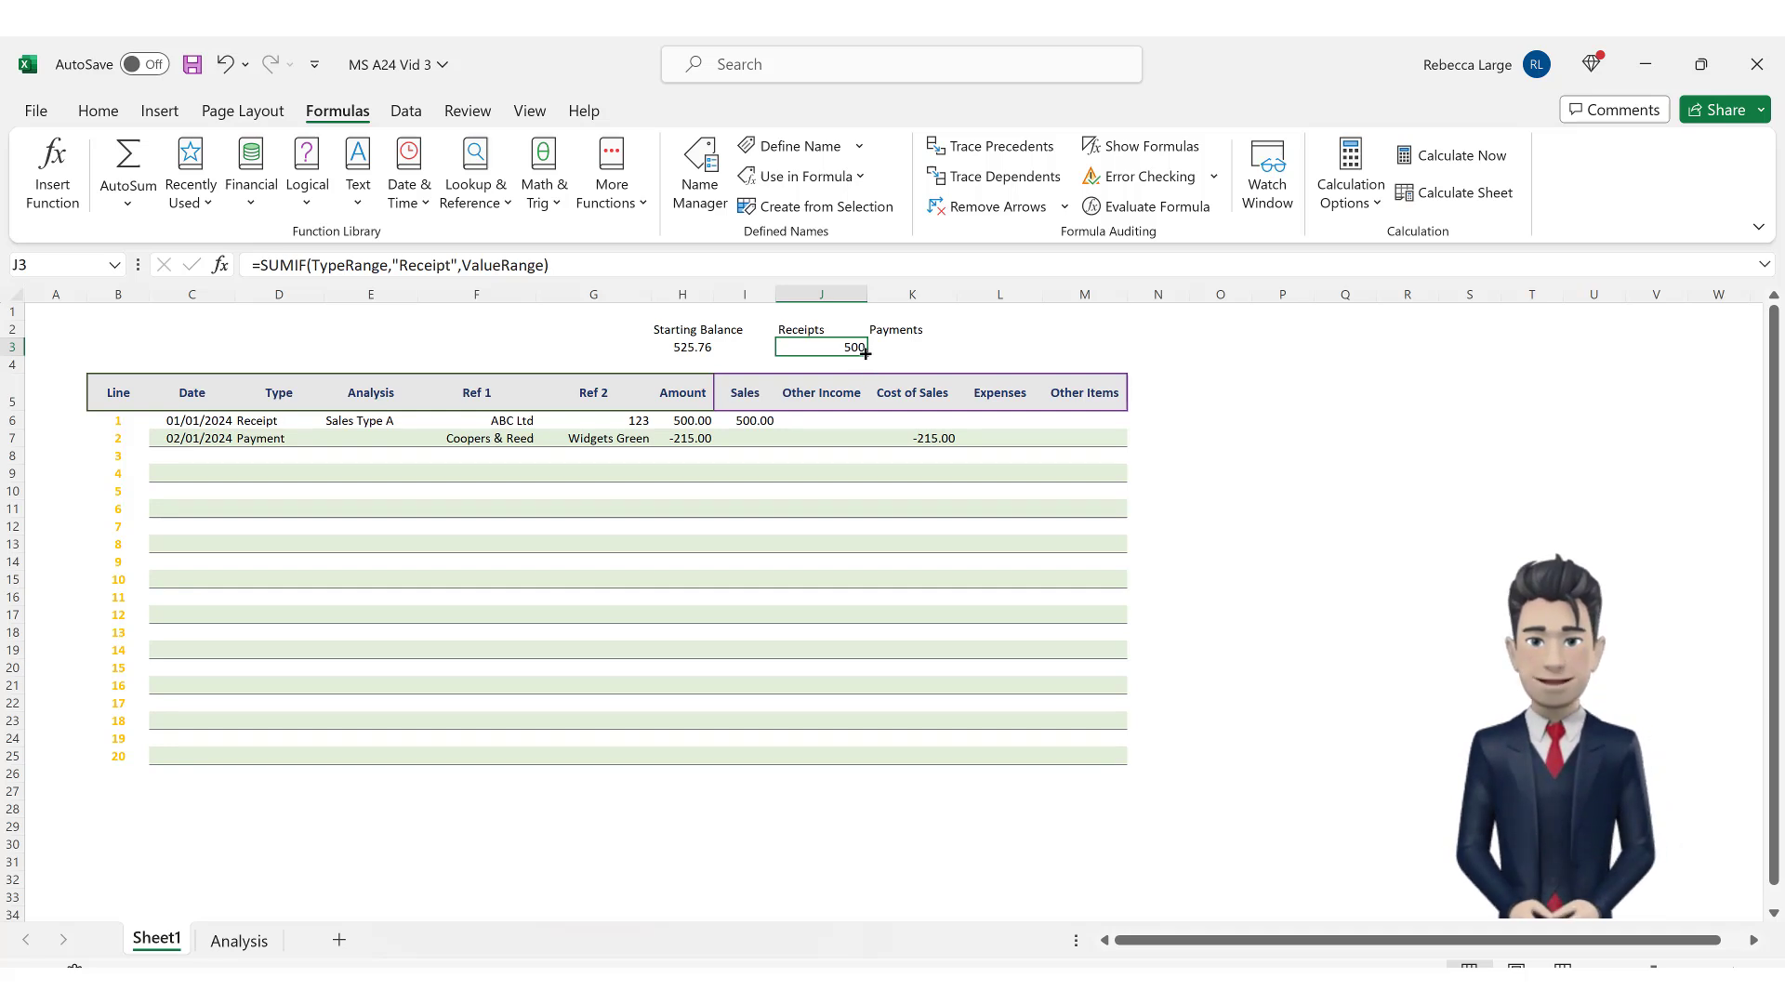
{"action": "left_click_drag", "start_coordinate": [892, 356], "coordinate": [960, 354]}
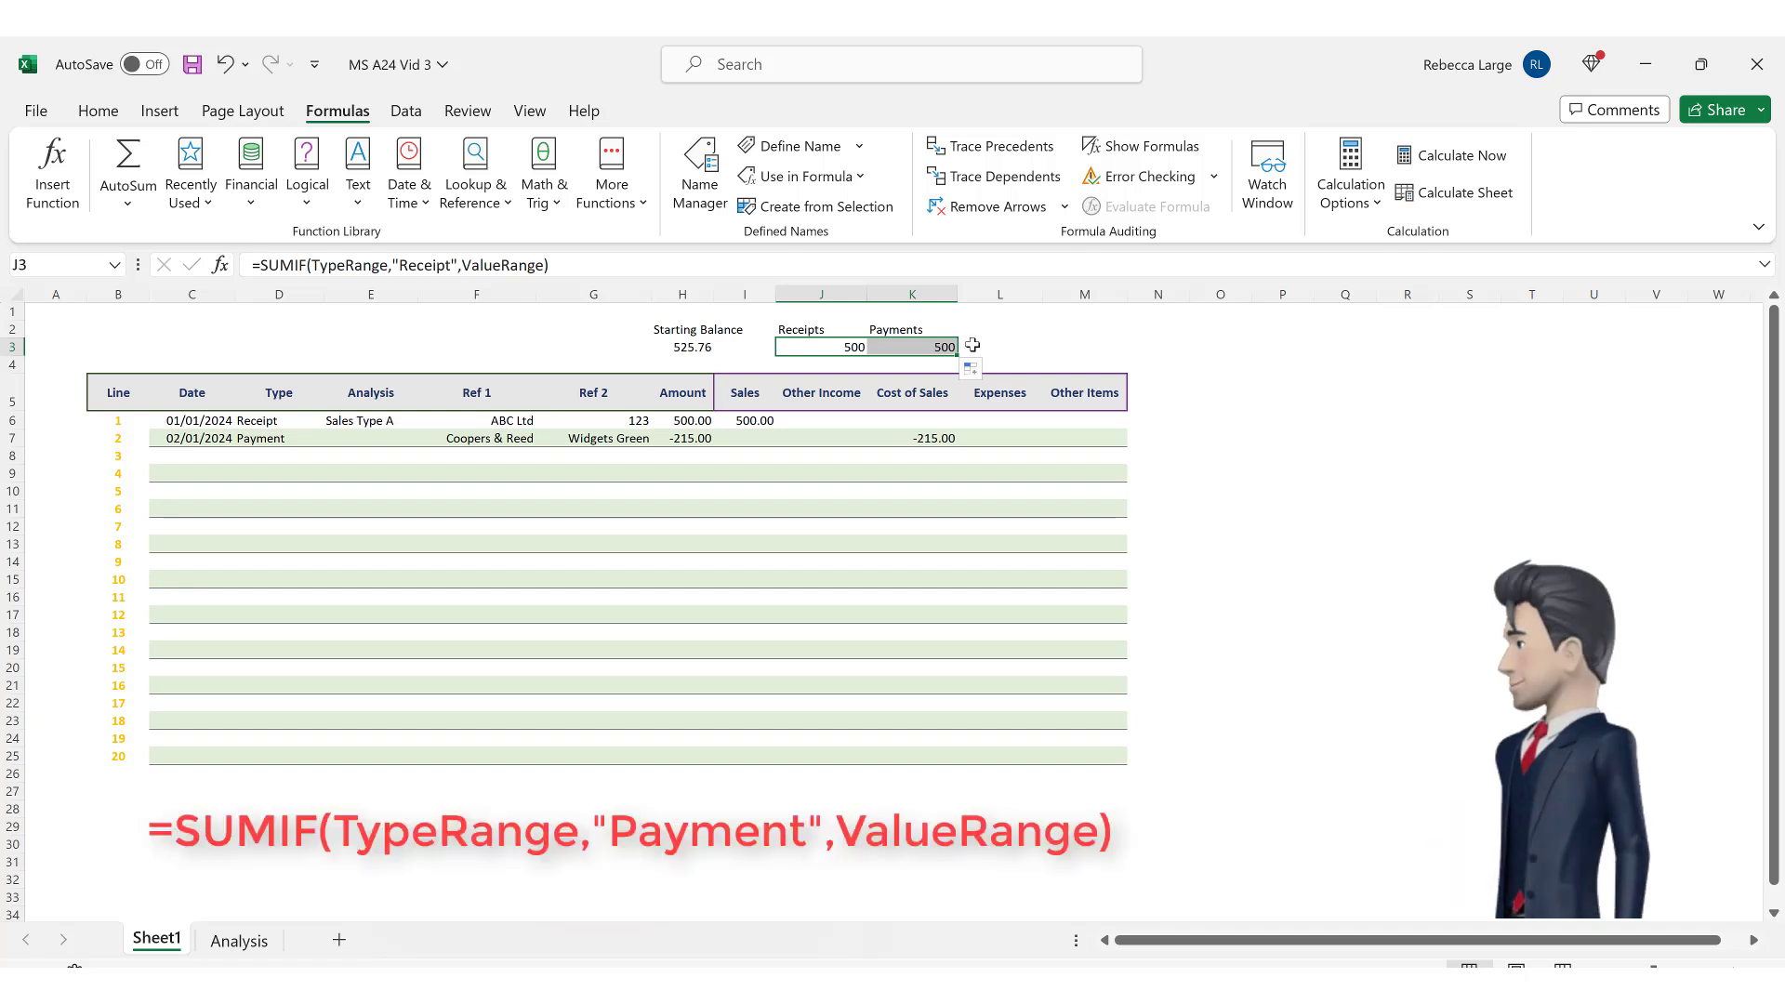
{"action": "left_click", "coordinate": [942, 346]}
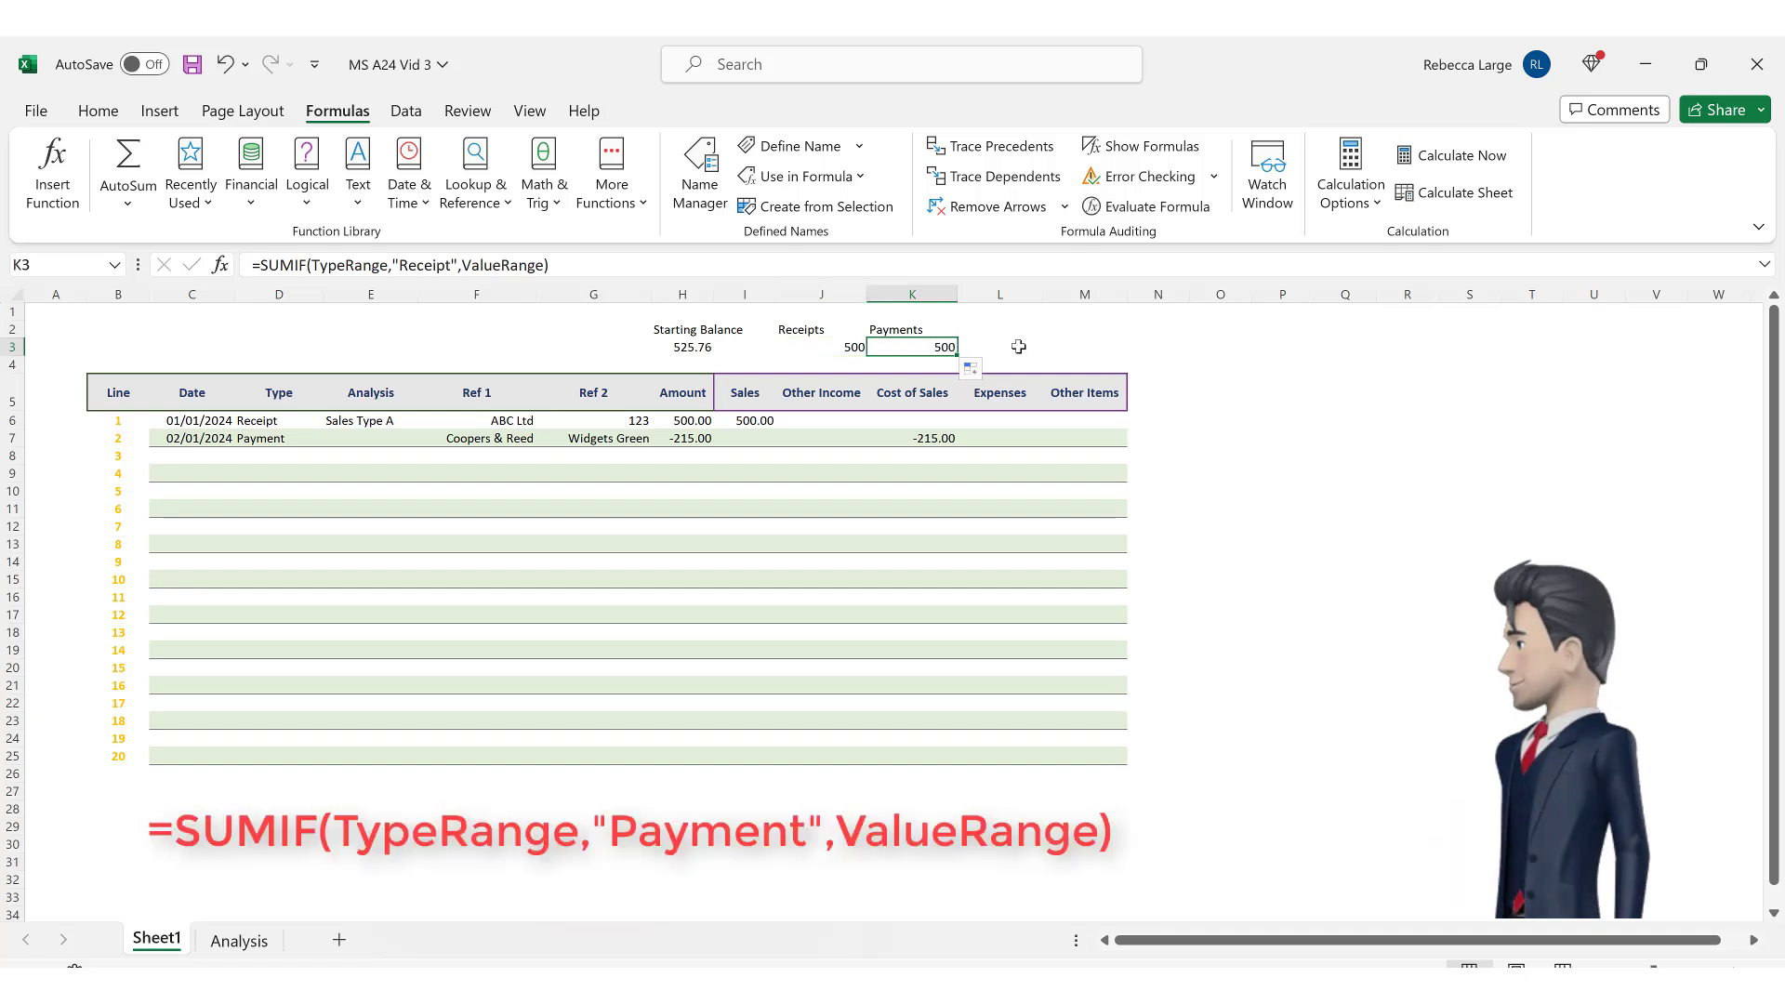
{"action": "double_click", "coordinate": [406, 268]}
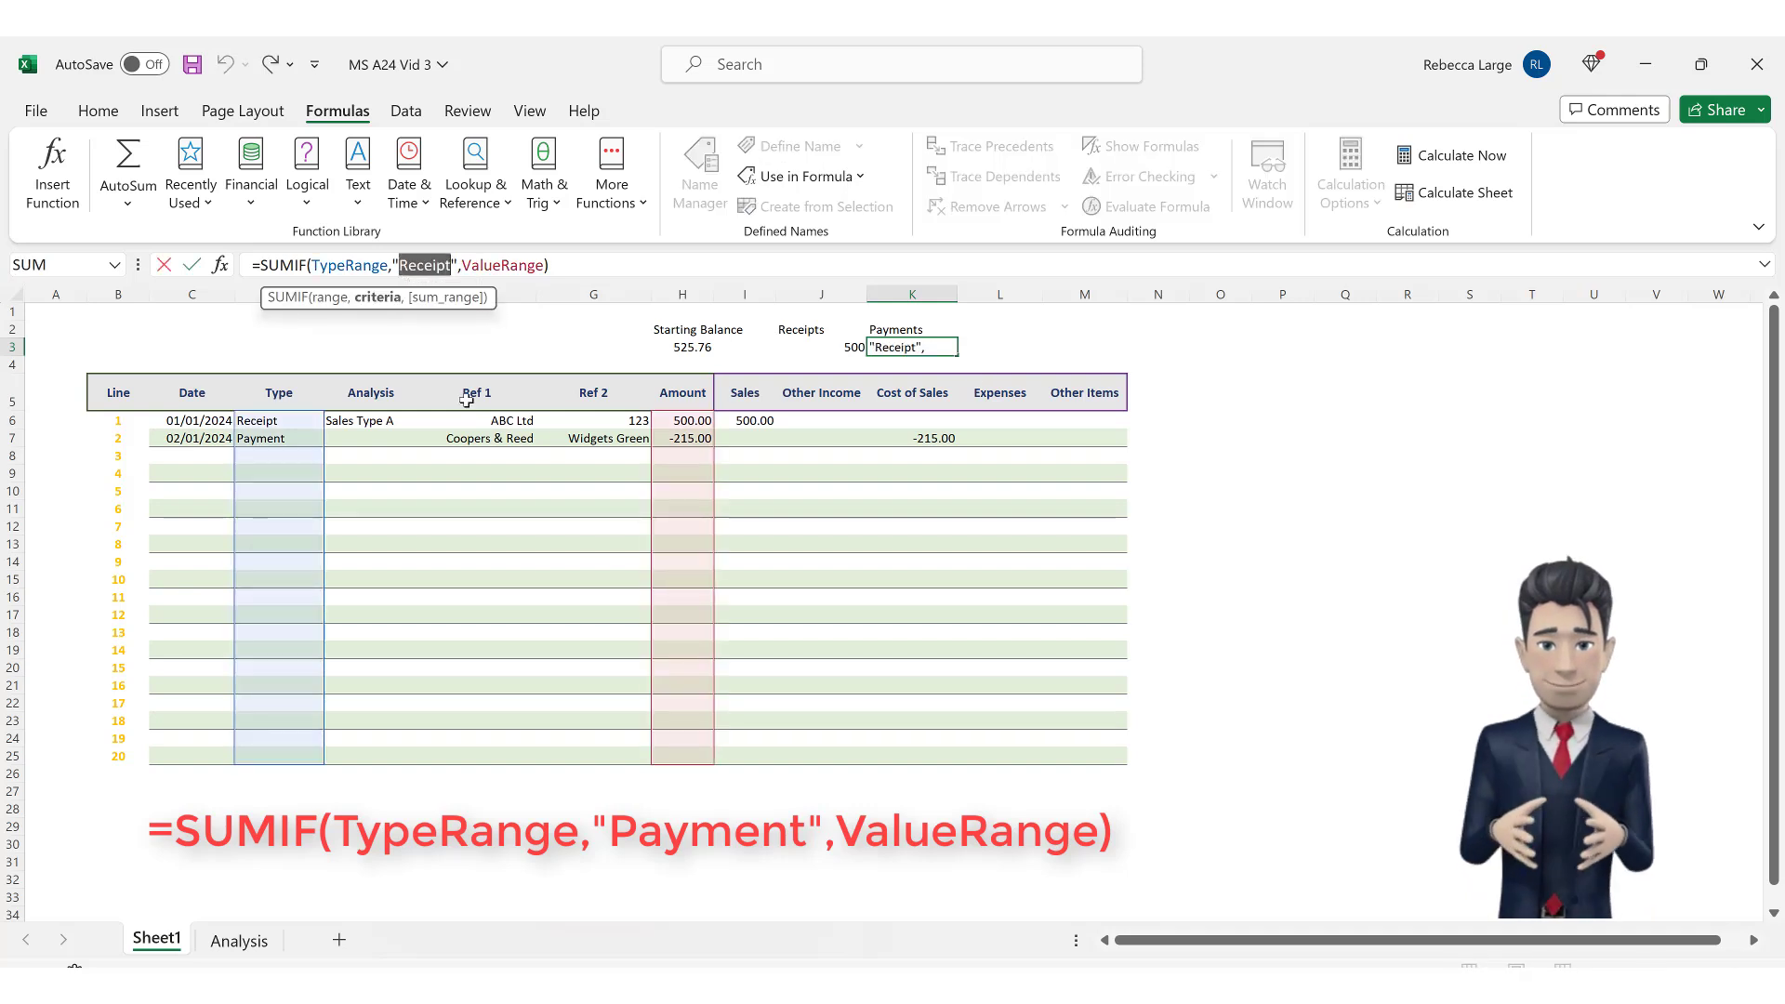
{"action": "type", "text": "Paym"}
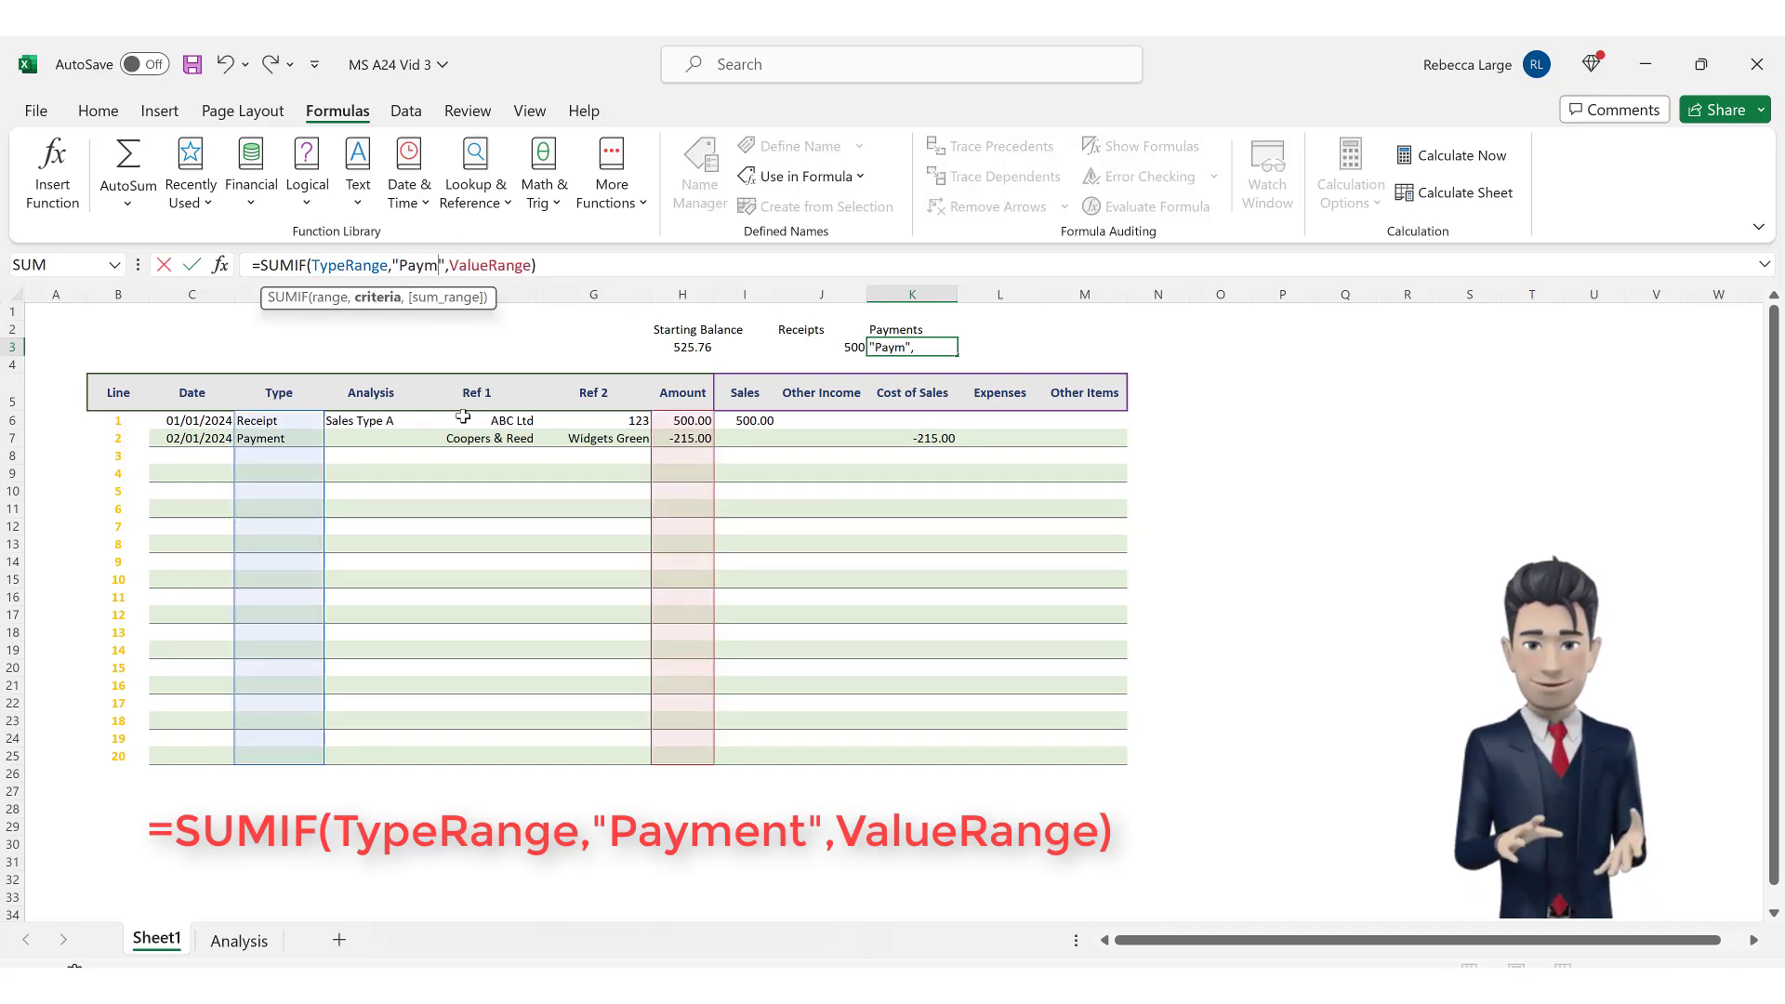
{"action": "type", "text": "ent"}
{"action": "key", "text": "ctrl+Return"}
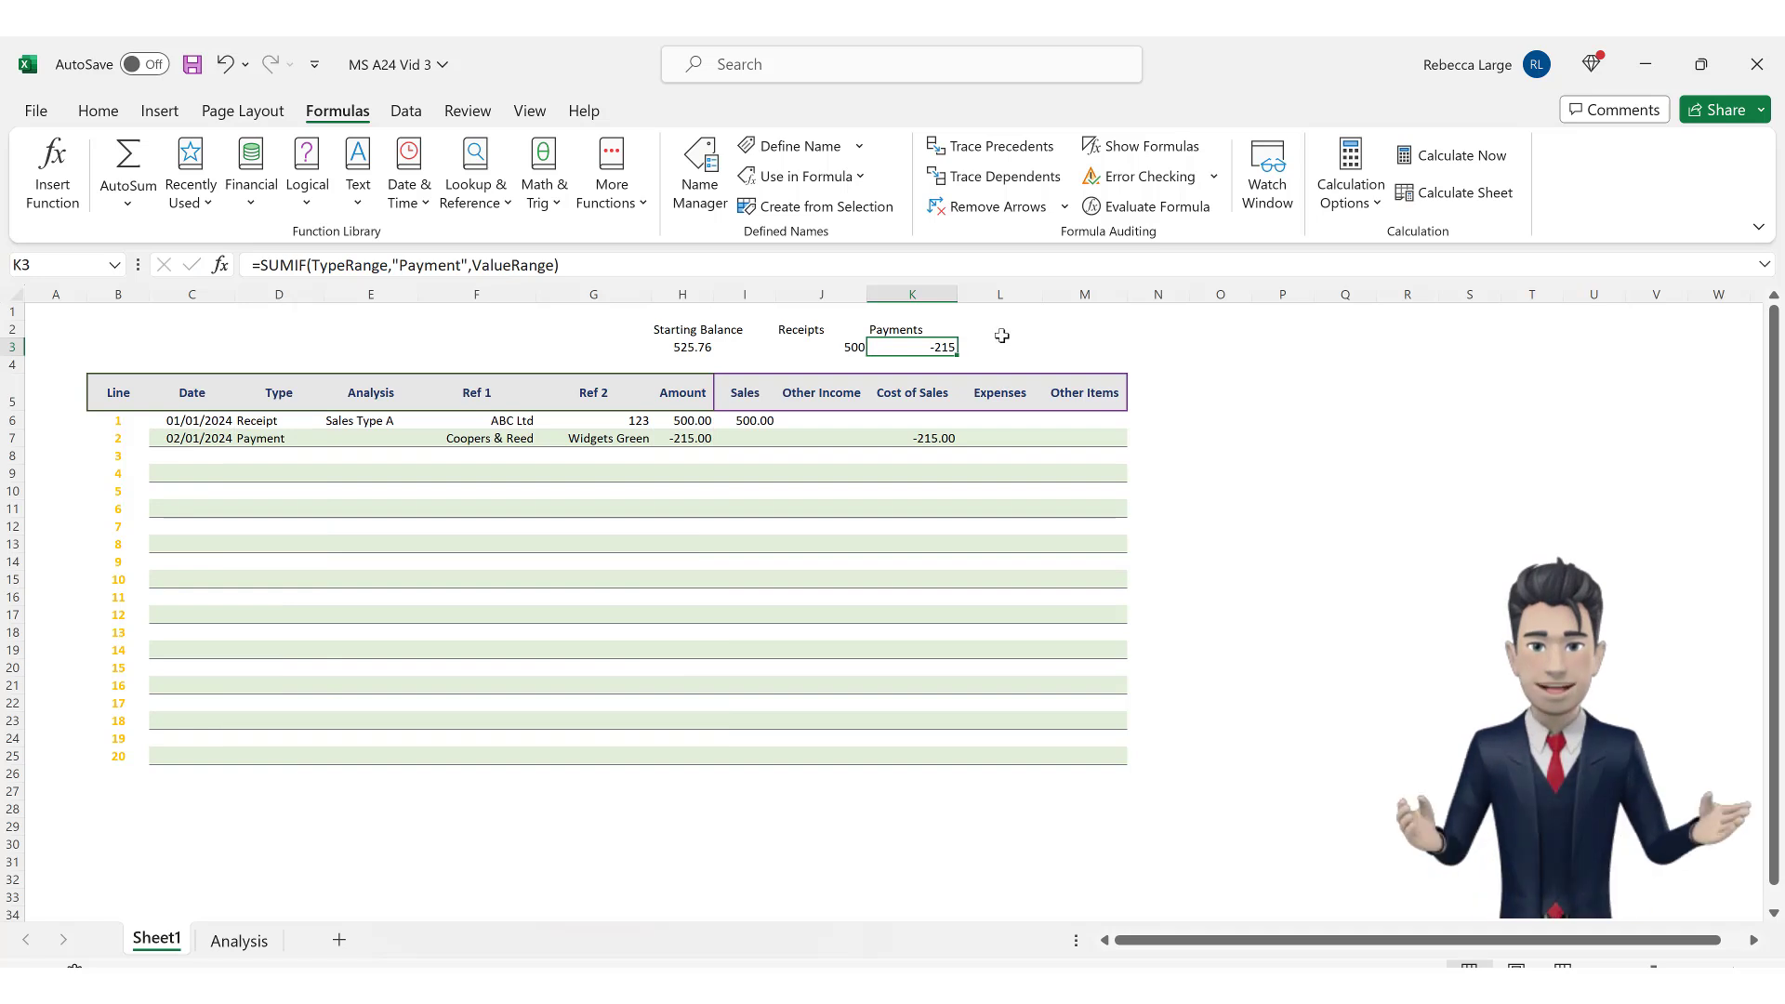
Add a 'Closing Balance' heading in L2 and start the L3 formula =+H3+J3+K3.
{"action": "left_click", "coordinate": [1004, 330]}
{"action": "type", "text": "Cl"}
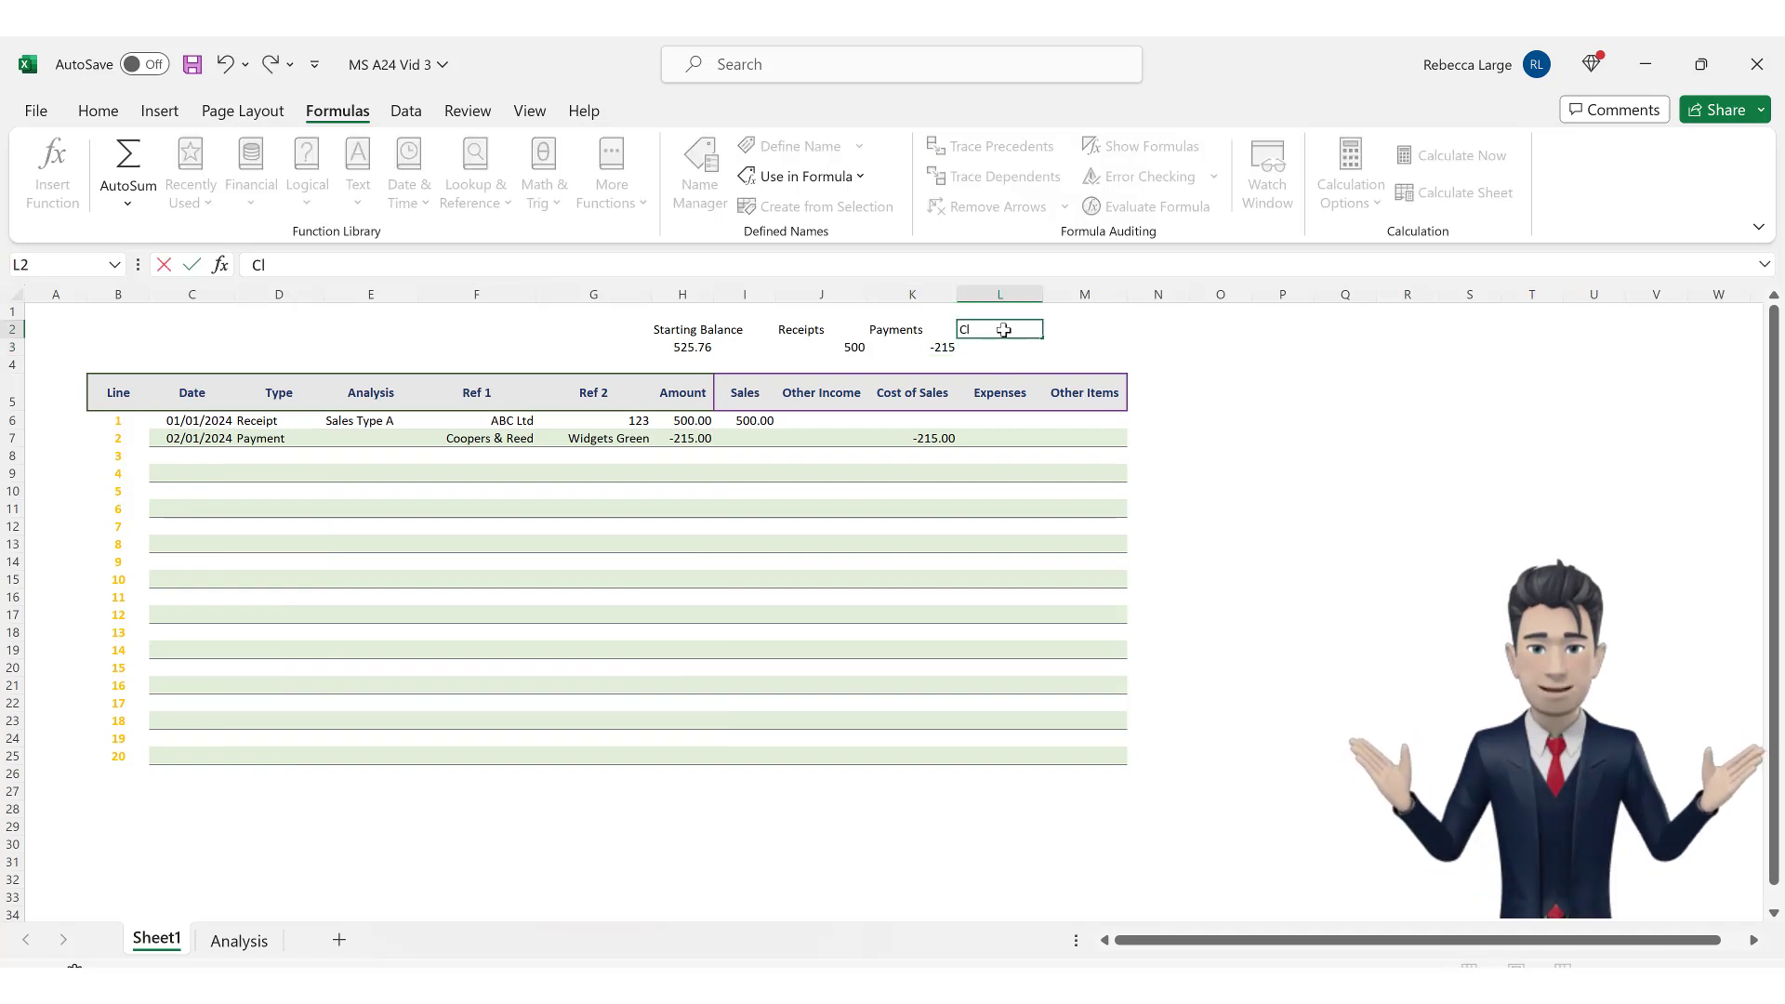
{"action": "type", "text": "osing Balance"}
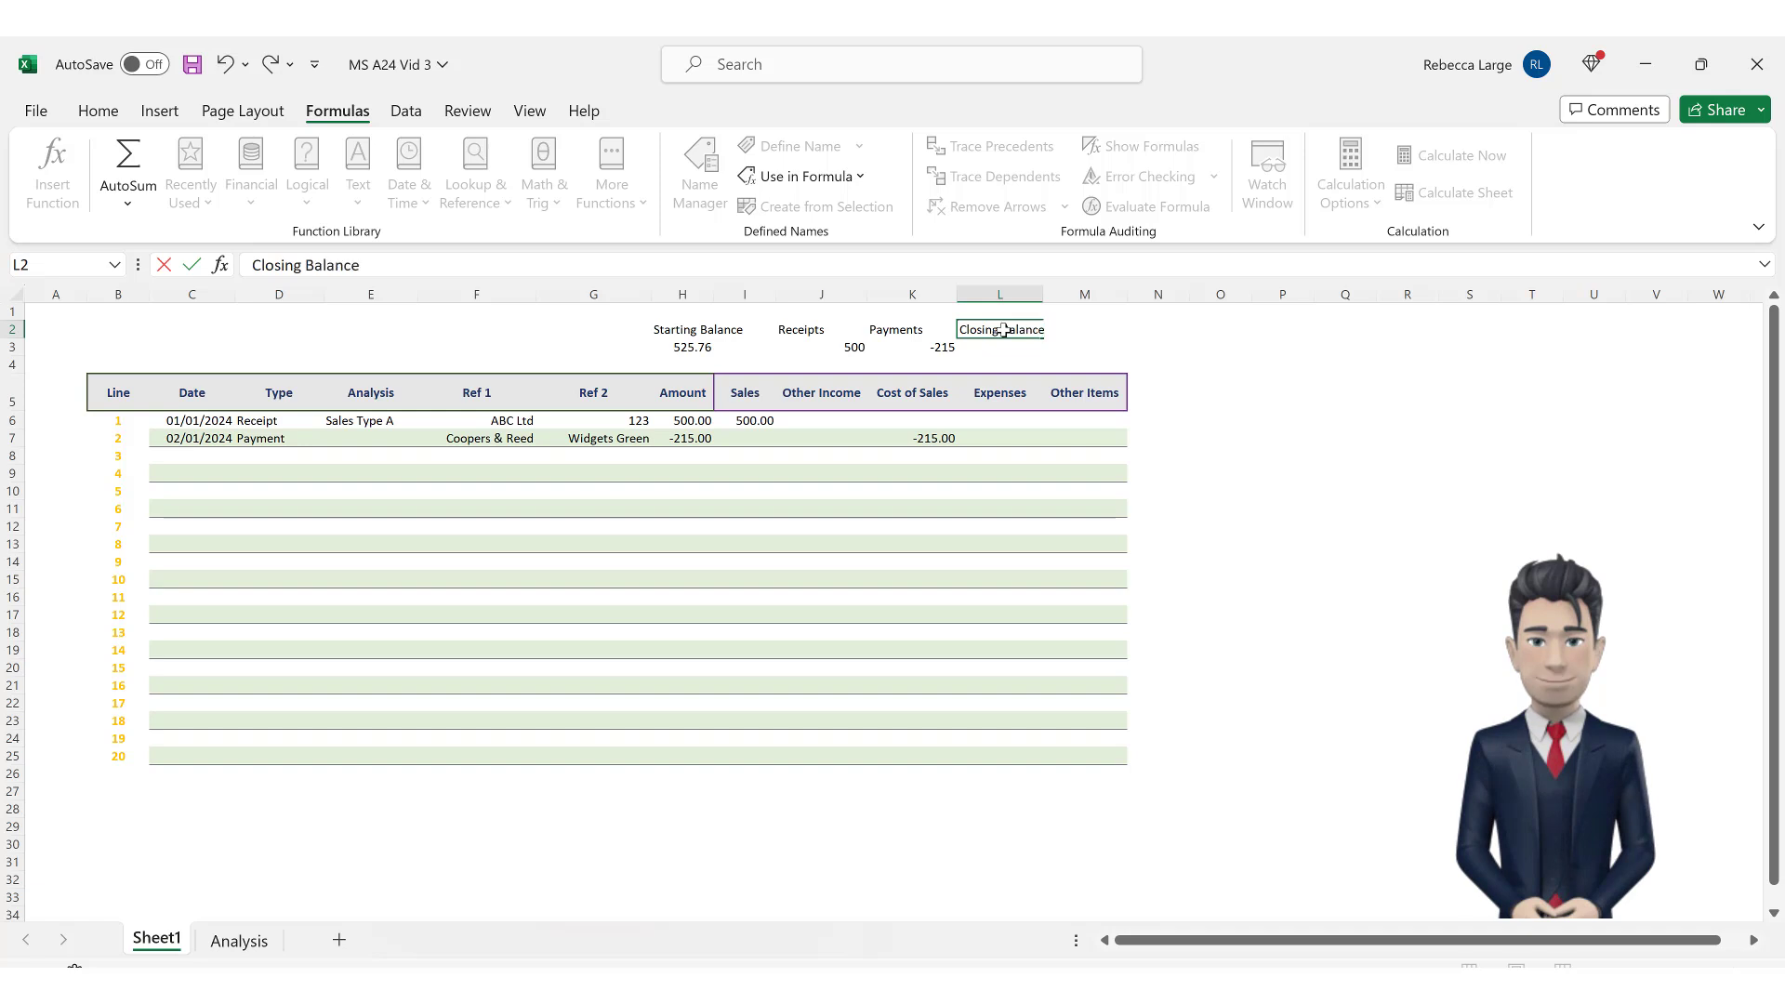
{"action": "key", "text": "Return"}
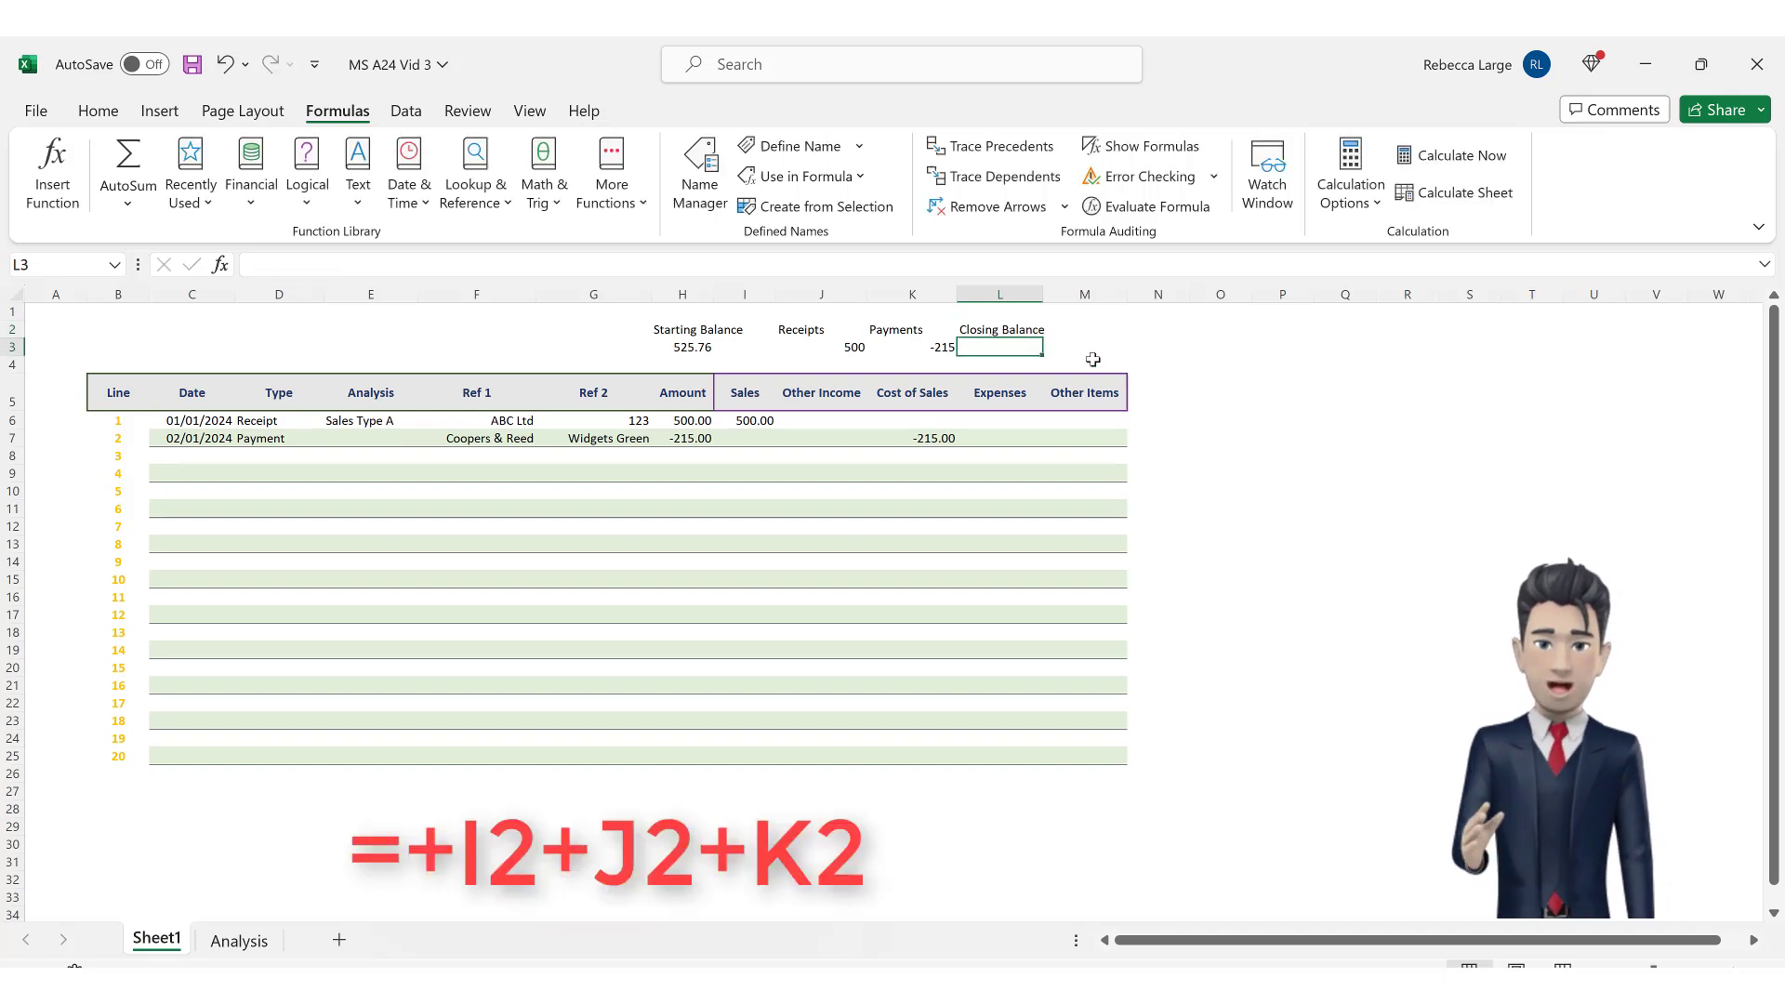
{"action": "type", "text": "=+"}
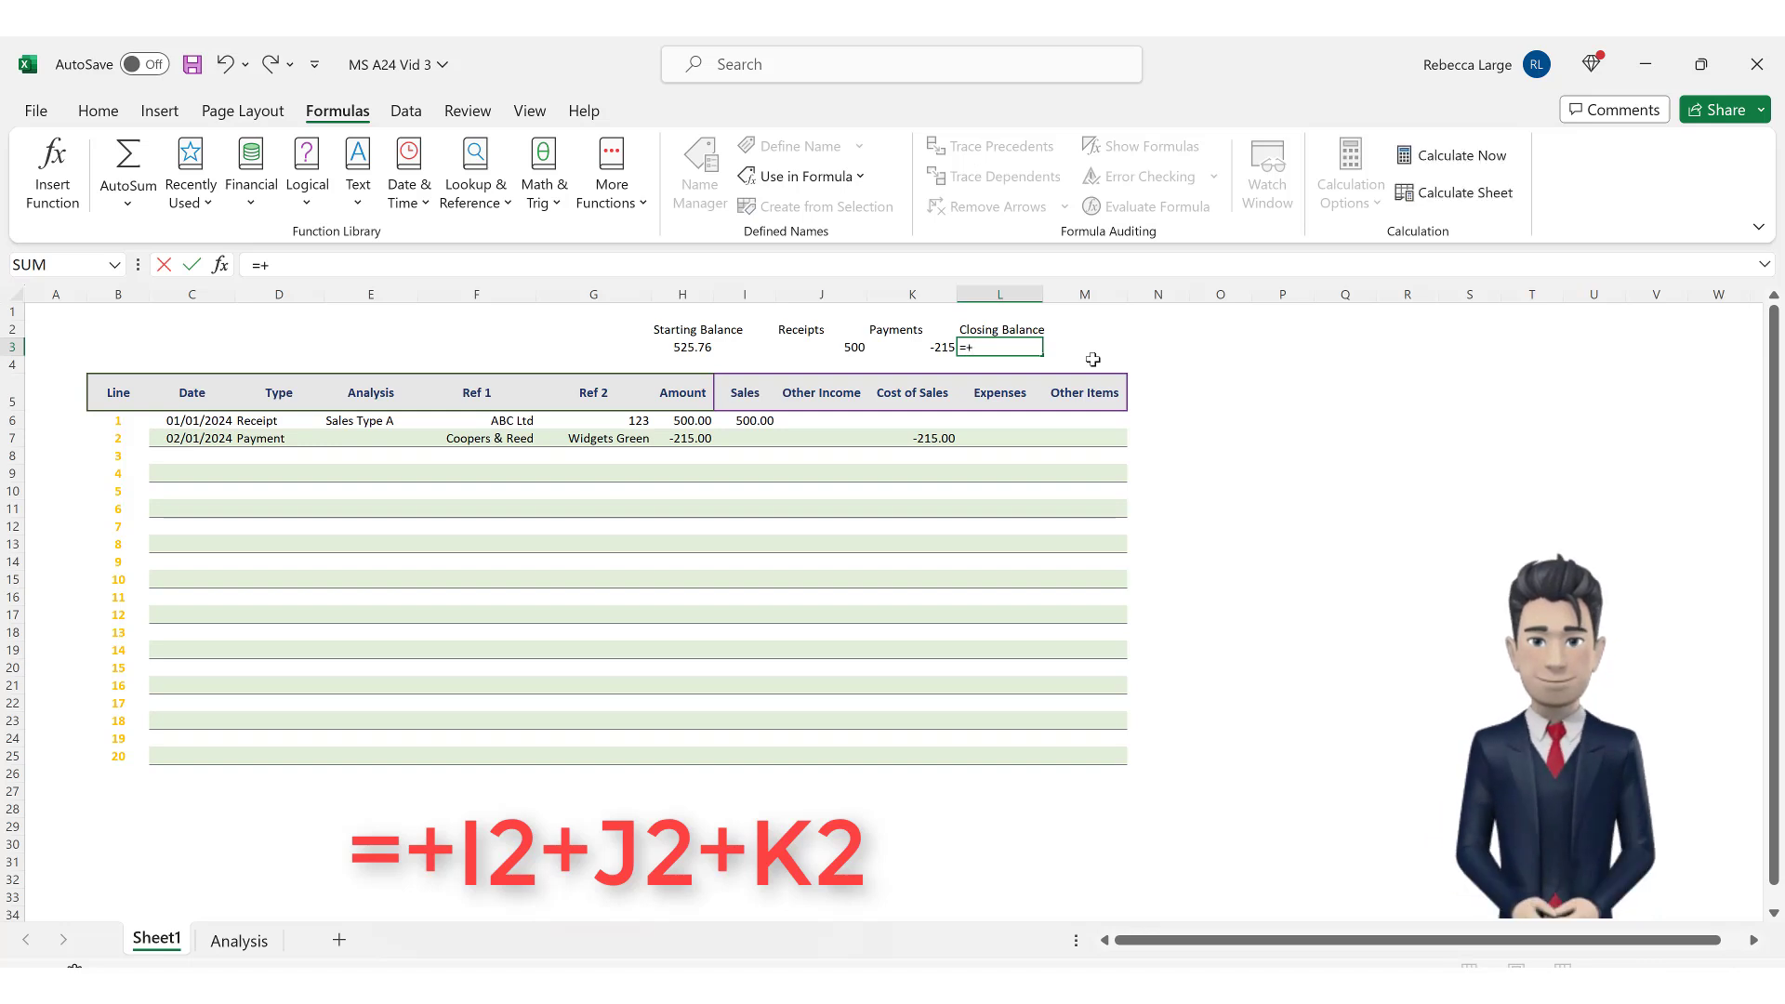
{"action": "type", "text": "H3"}
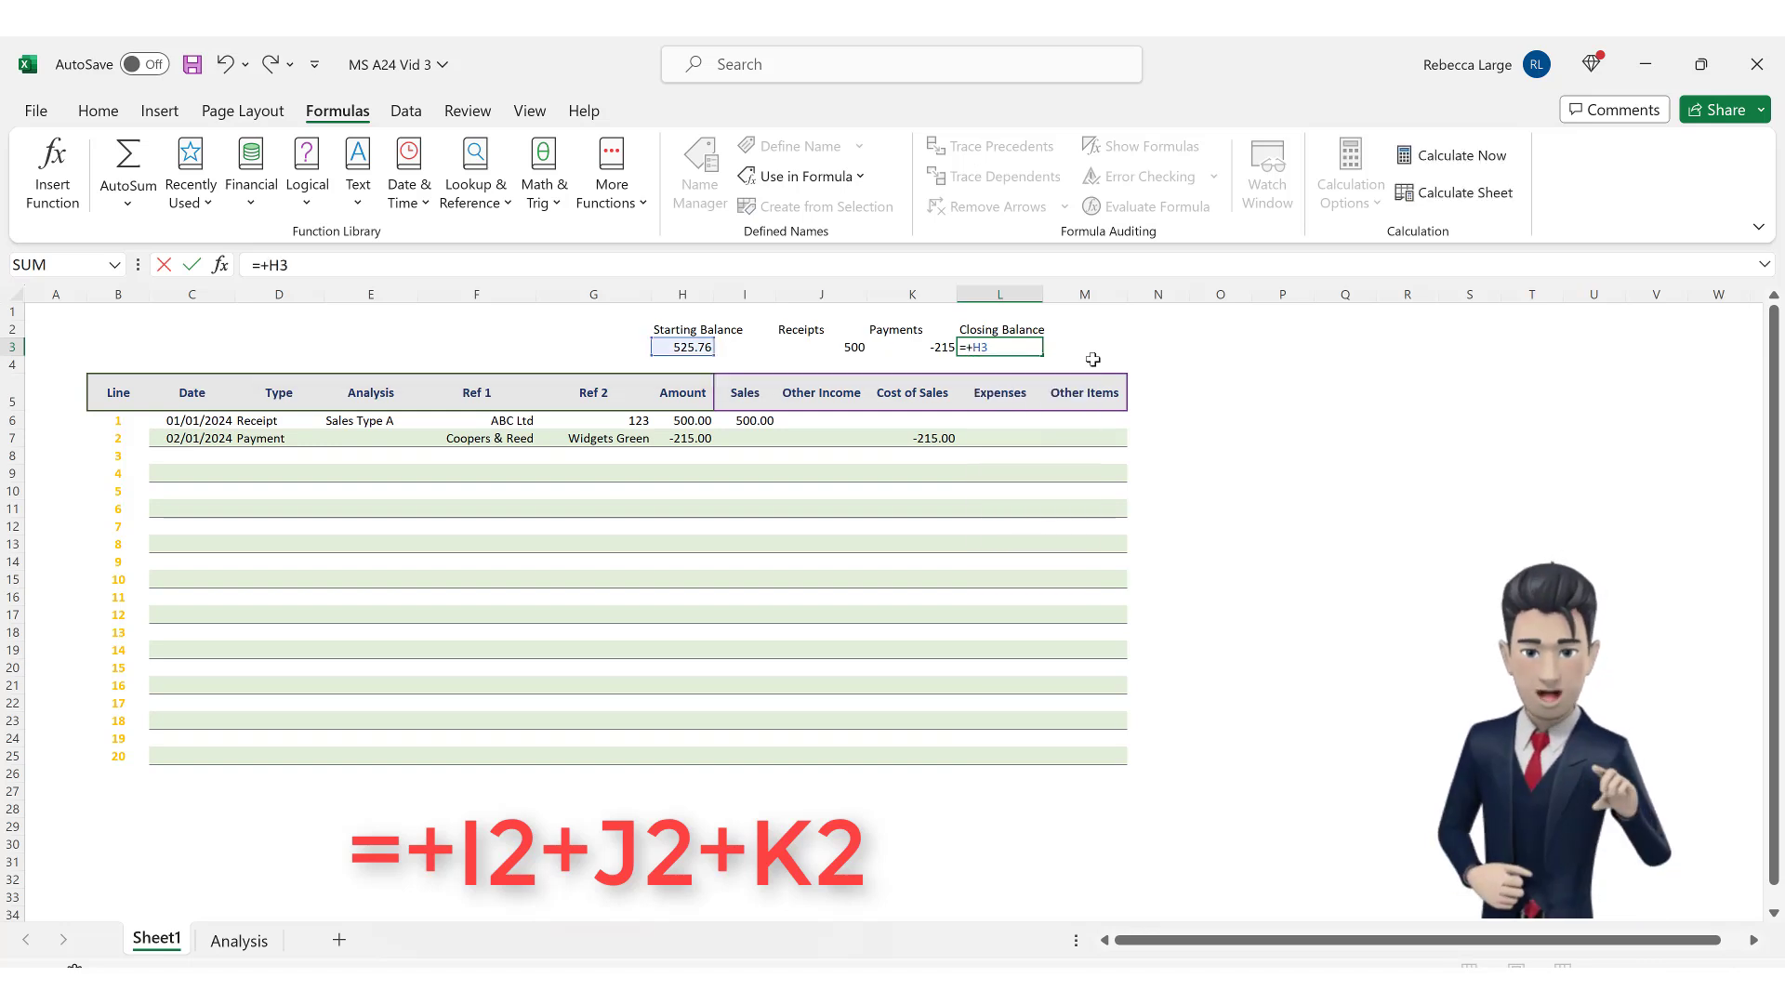
{"action": "type", "text": "+"}
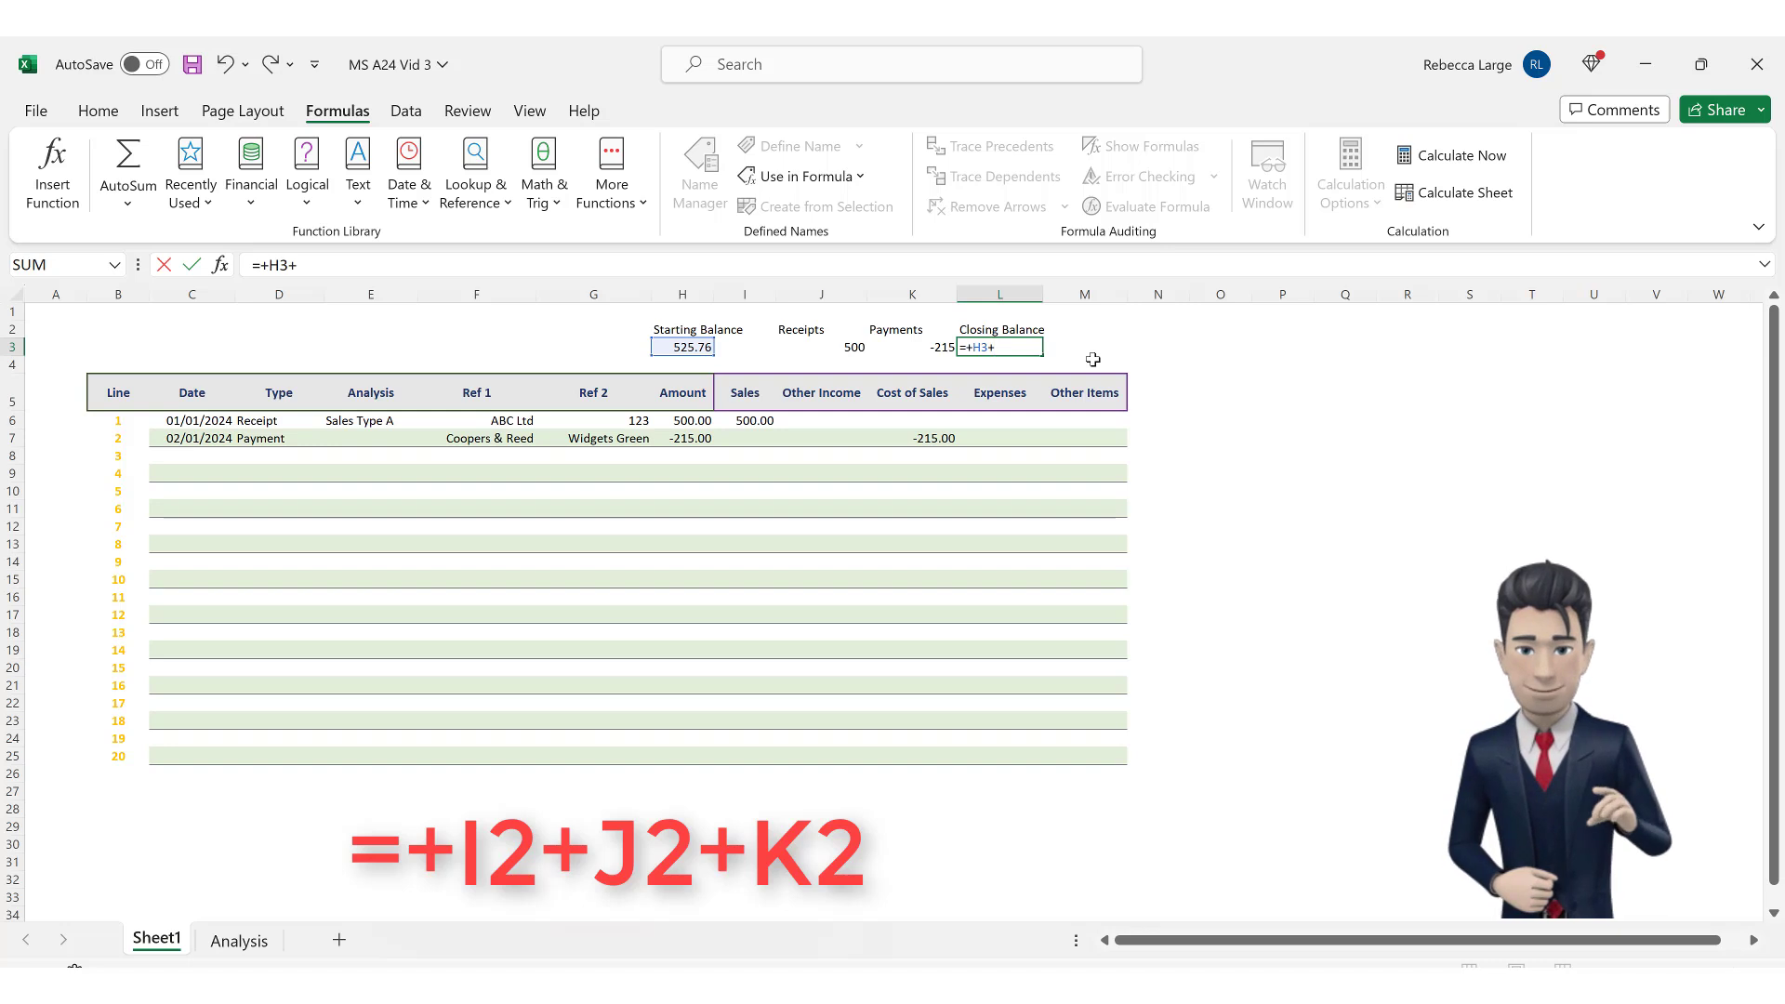
{"action": "type", "text": "J3"}
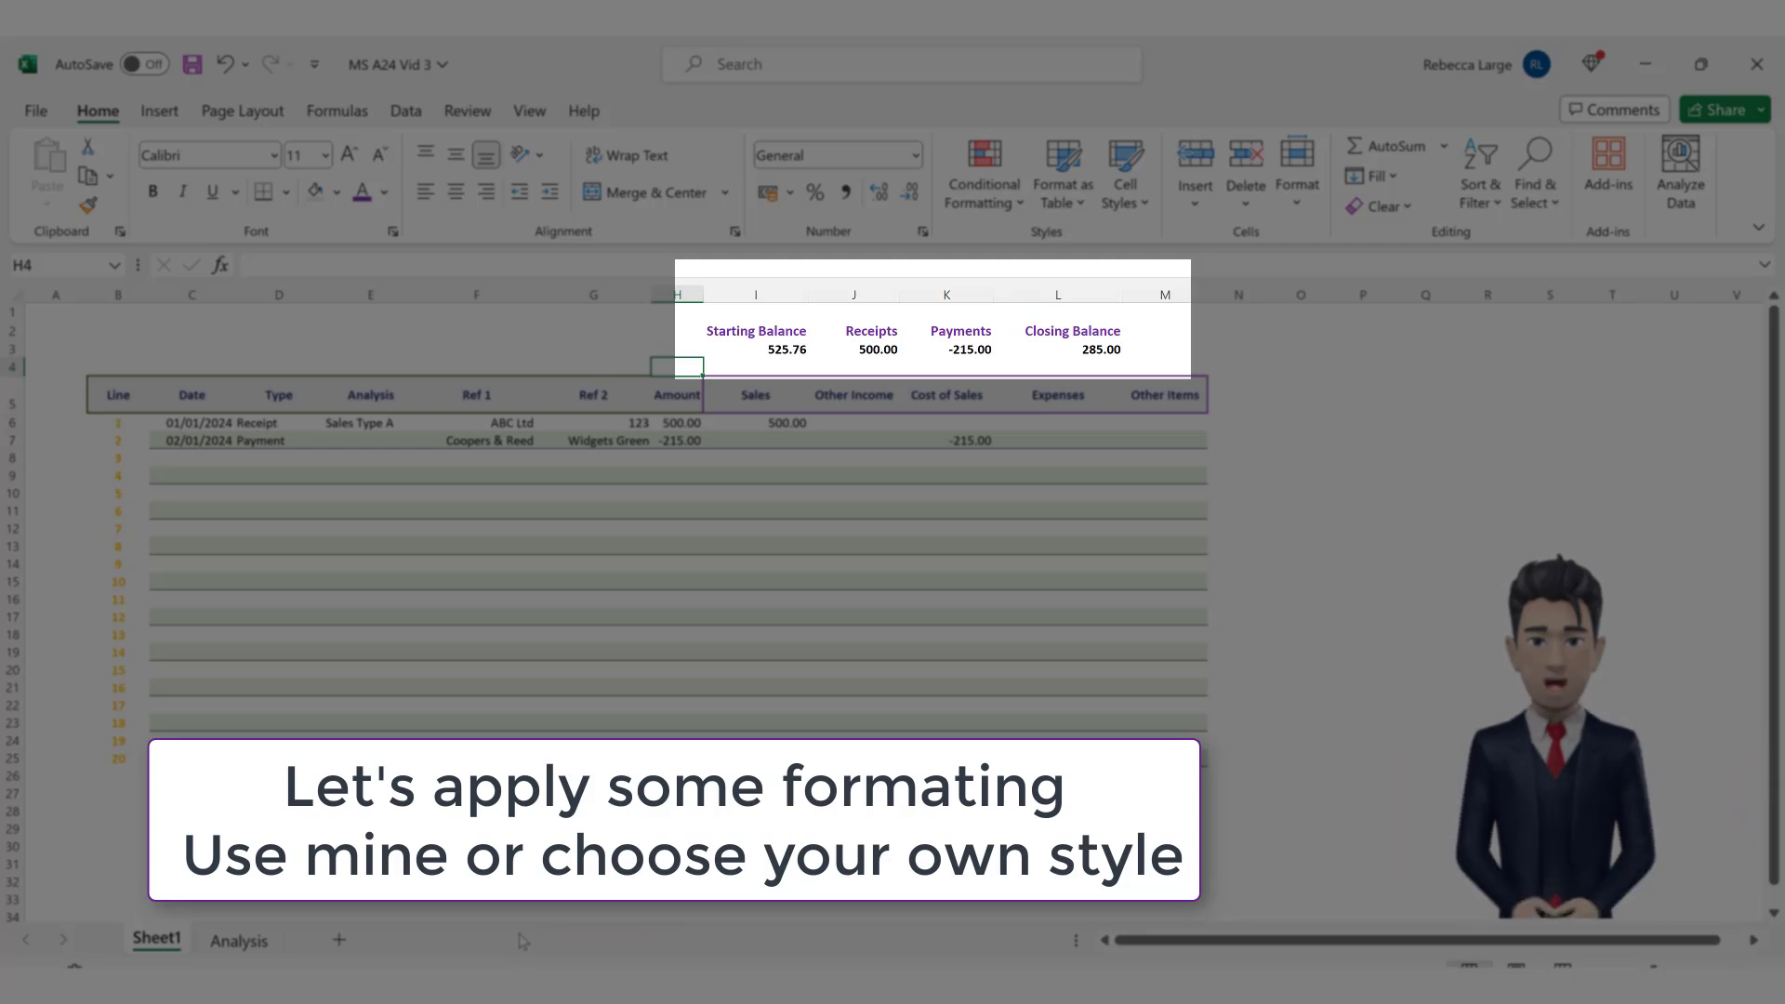
Merge B3:G3, left-align it, and paste in the title 'MyBusiness - Bookkeeping Records for January 2024'.
{"action": "left_click_drag", "start_coordinate": [117, 333], "coordinate": [587, 344]}
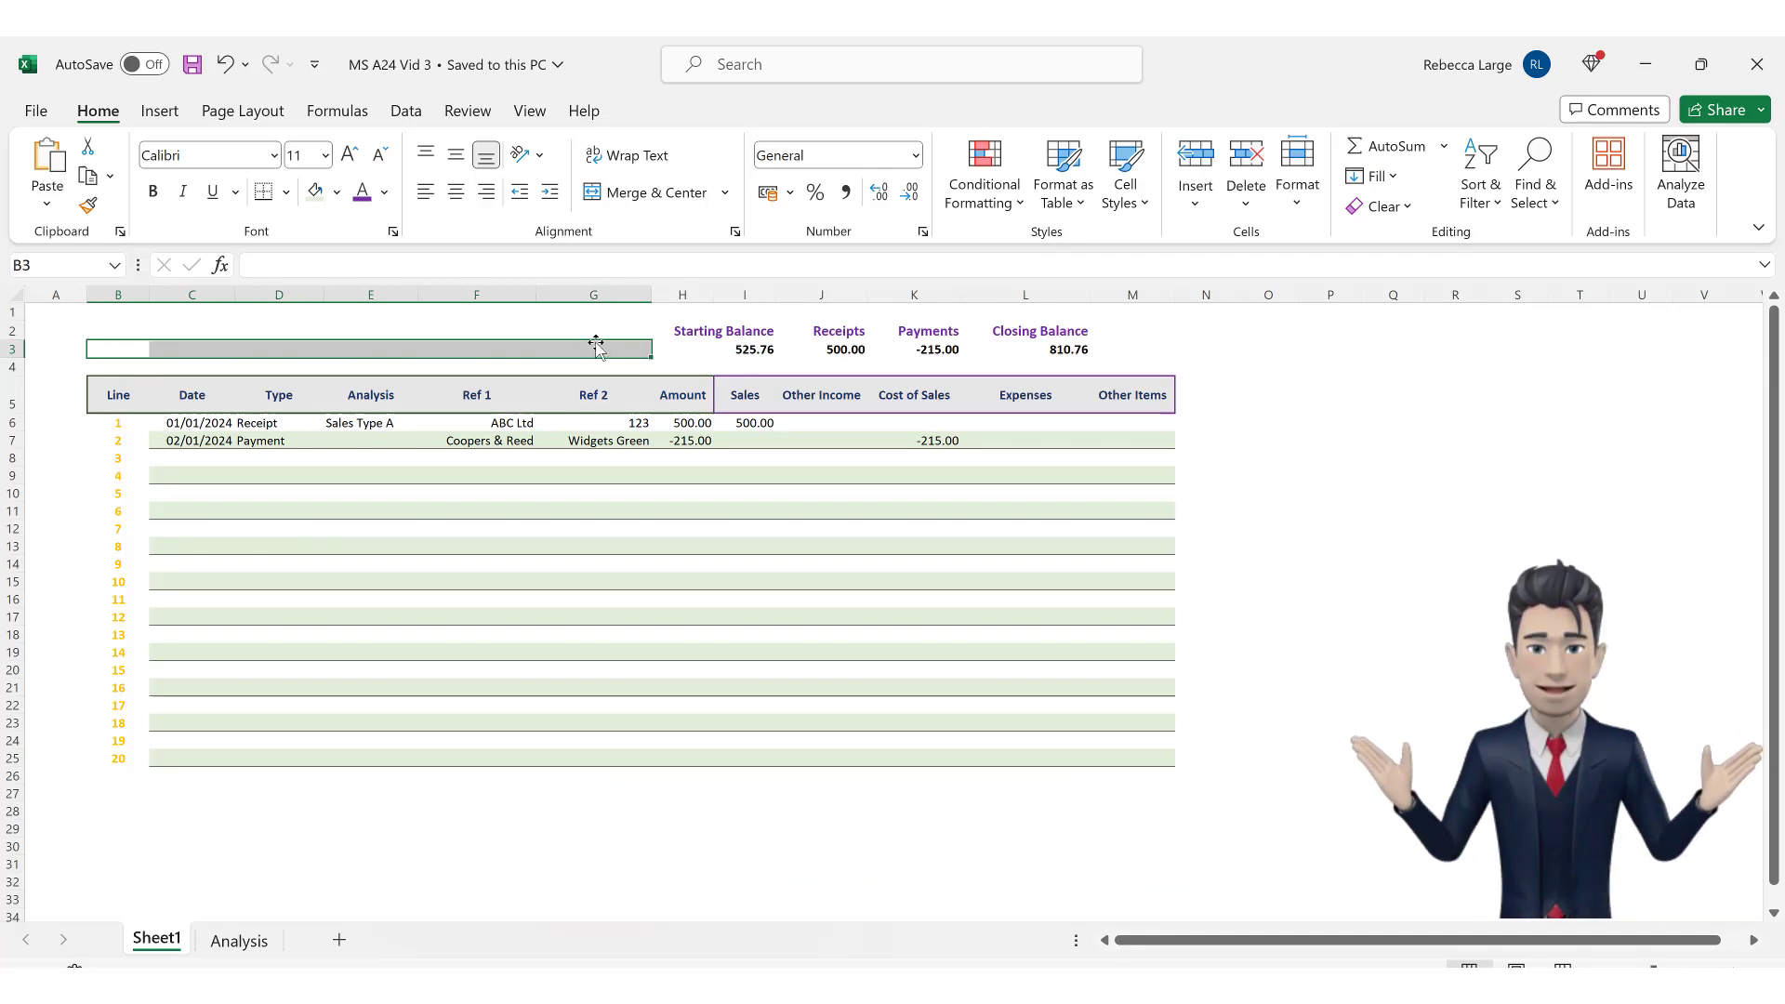
{"action": "left_click", "coordinate": [700, 198]}
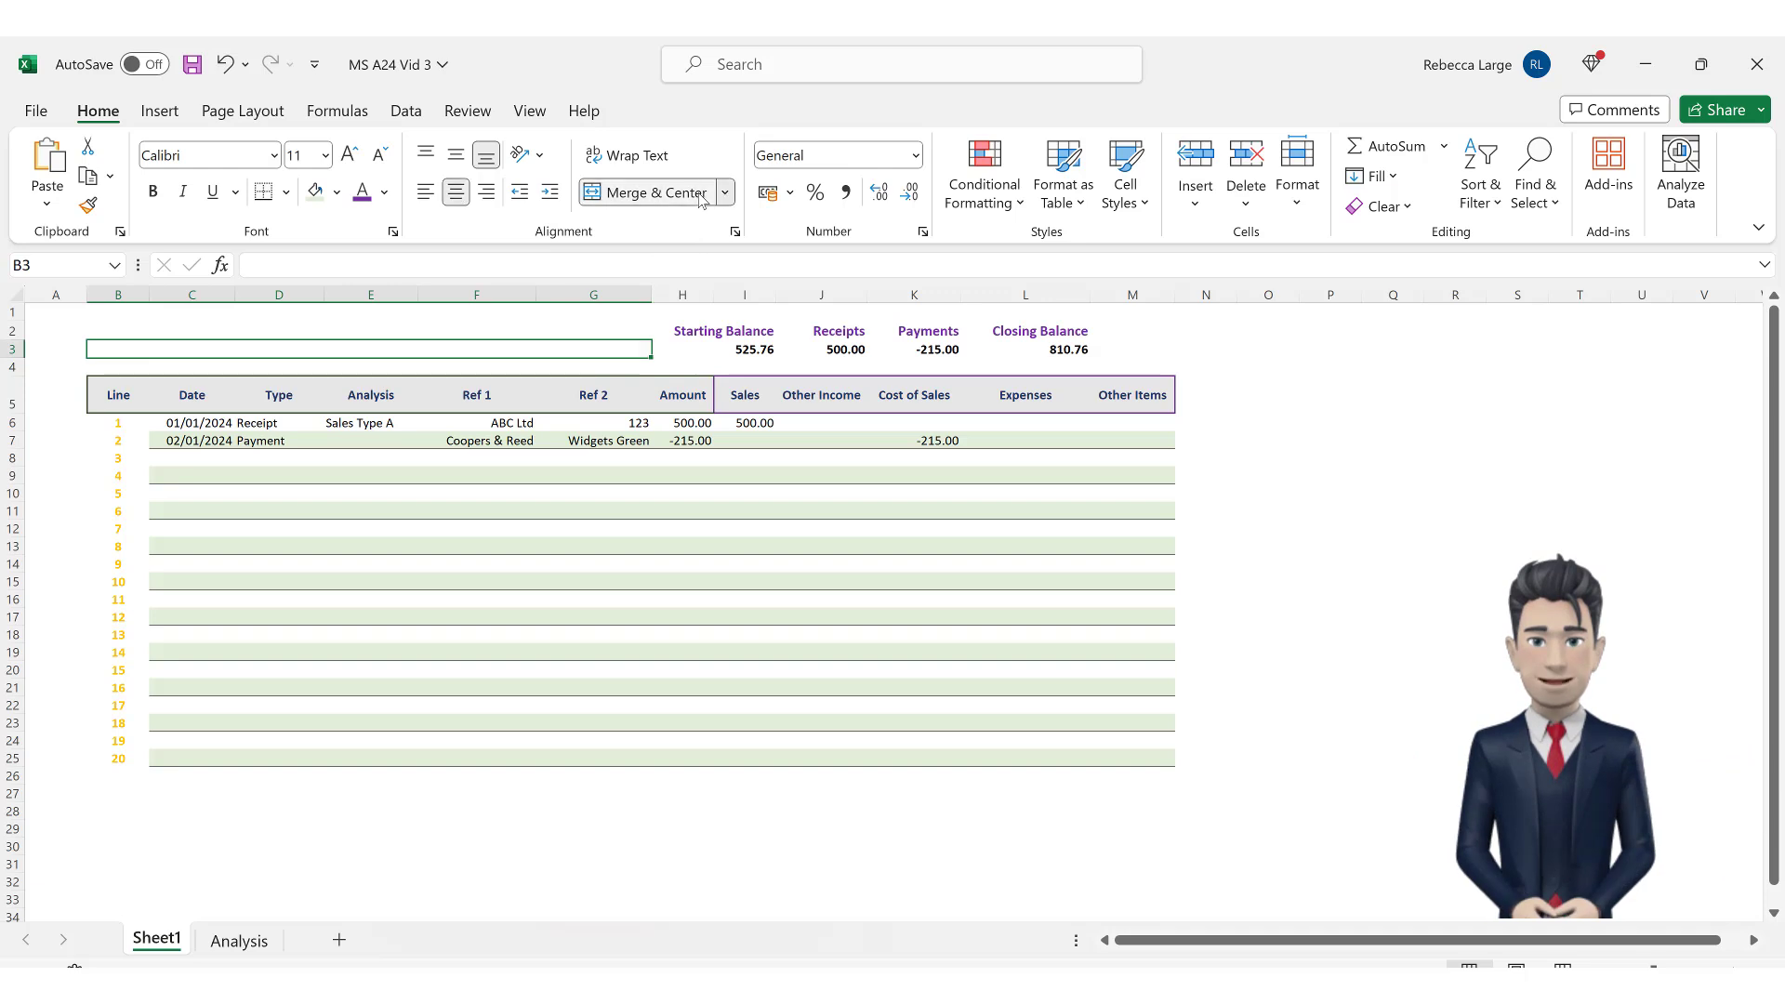
{"action": "left_click", "coordinate": [431, 193]}
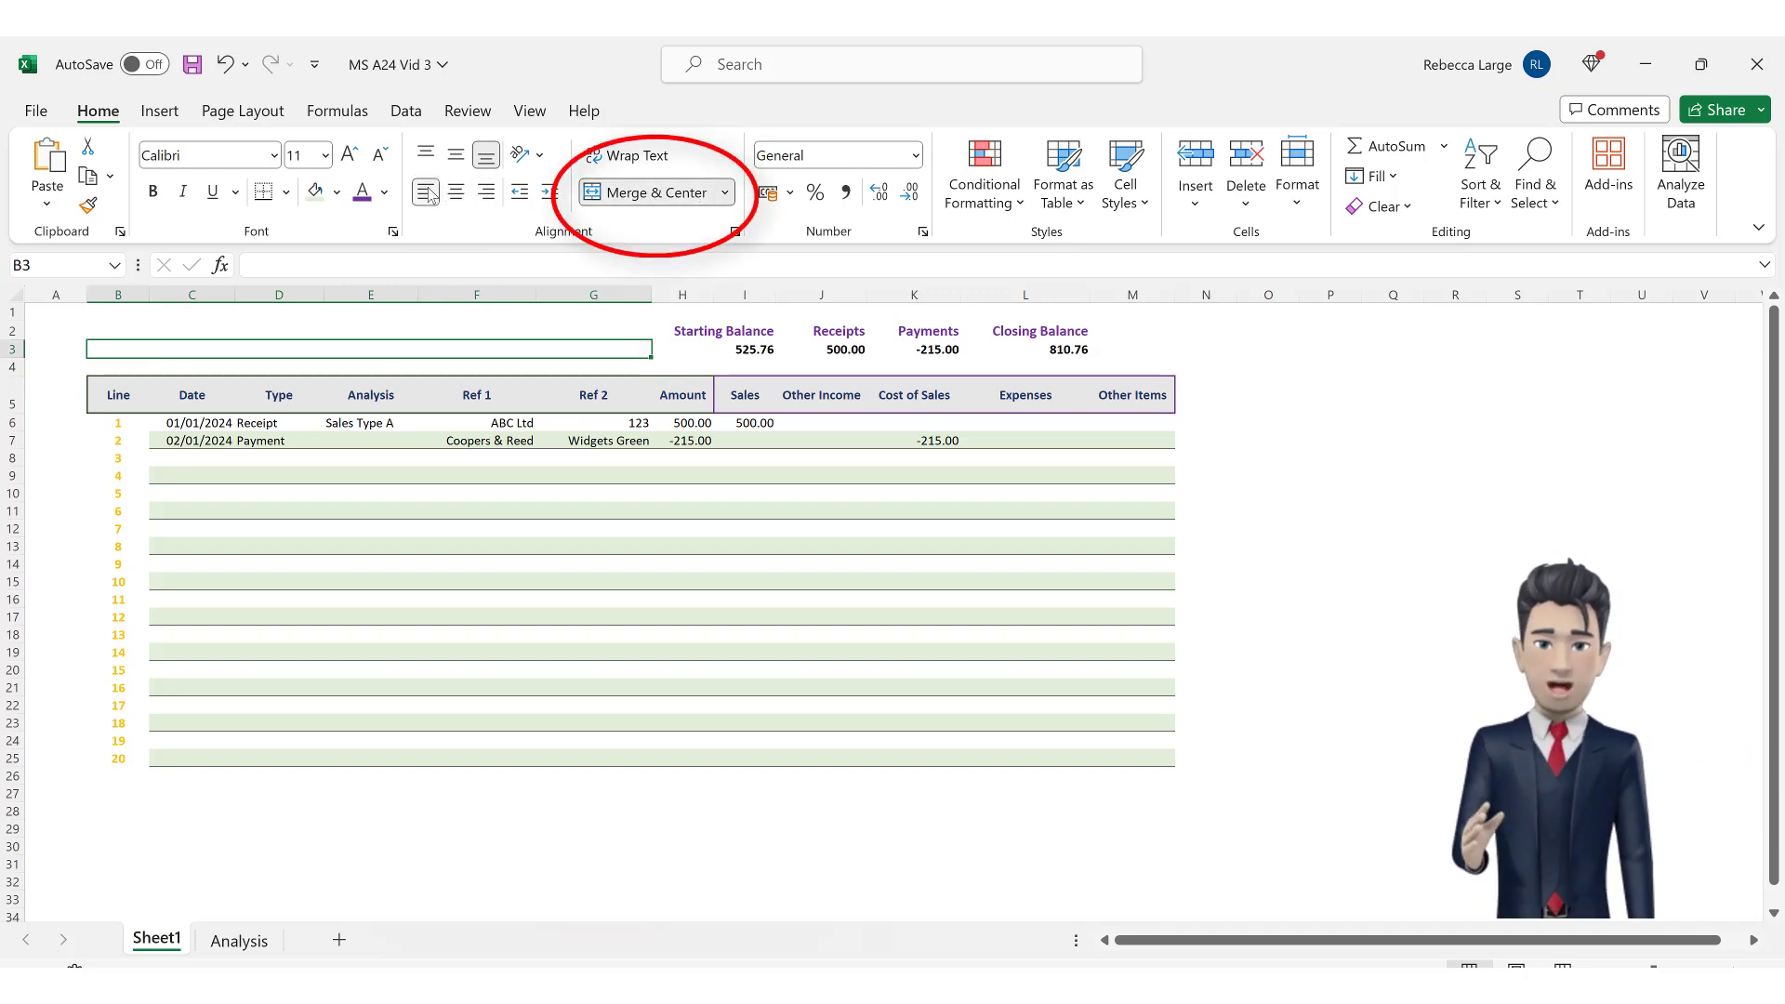
{"action": "left_click", "coordinate": [421, 265]}
{"action": "type", "text": "MyBusiness - Bookkeeping Records for January 2024"}
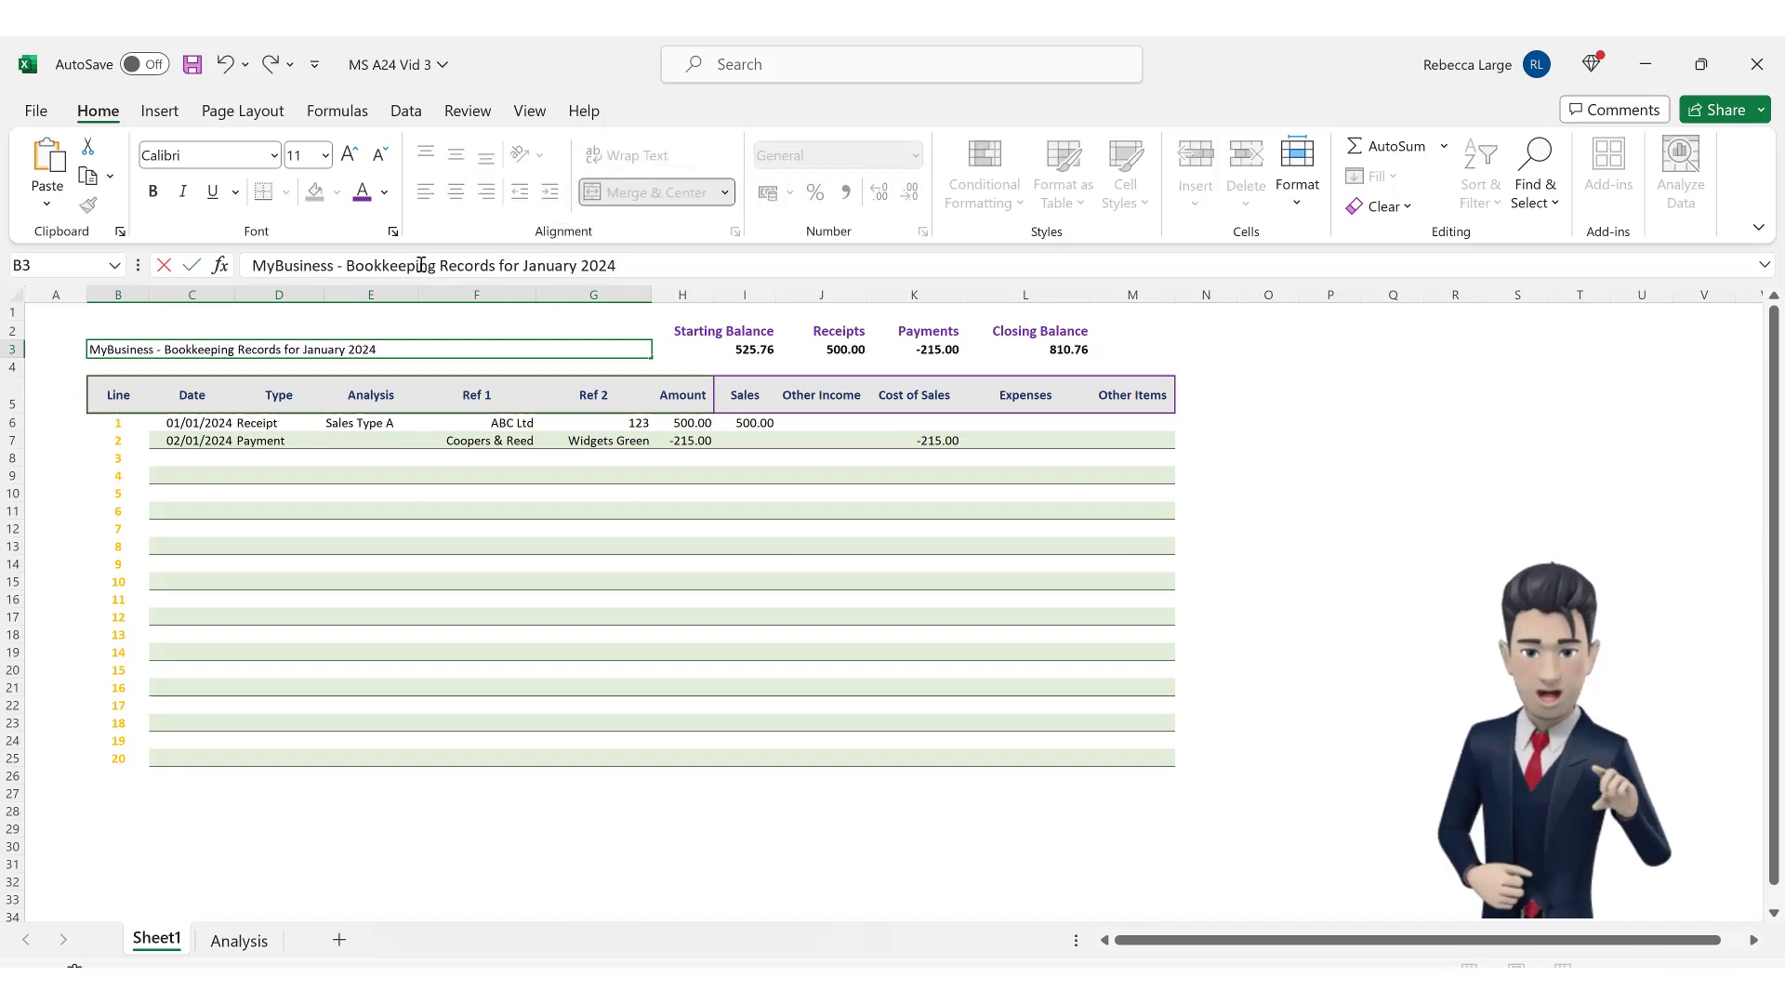
{"action": "left_click", "coordinate": [192, 266]}
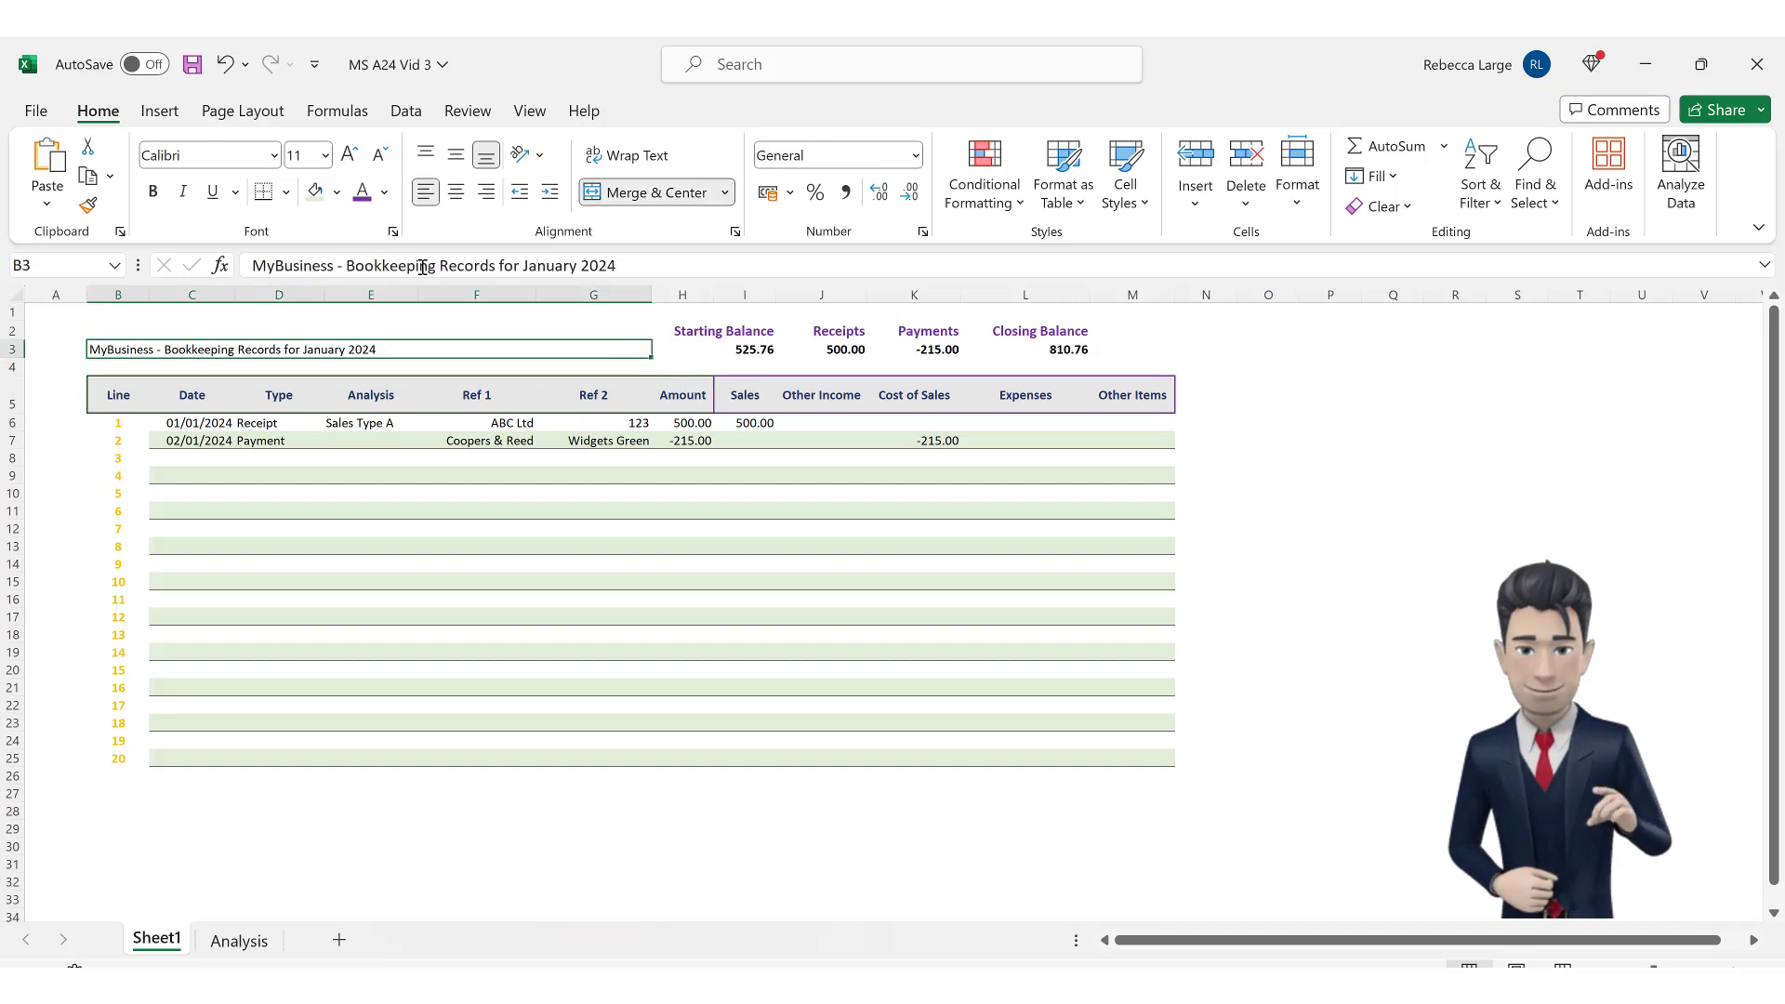
Make the title bold at font size 16.
{"action": "left_click", "coordinate": [350, 155]}
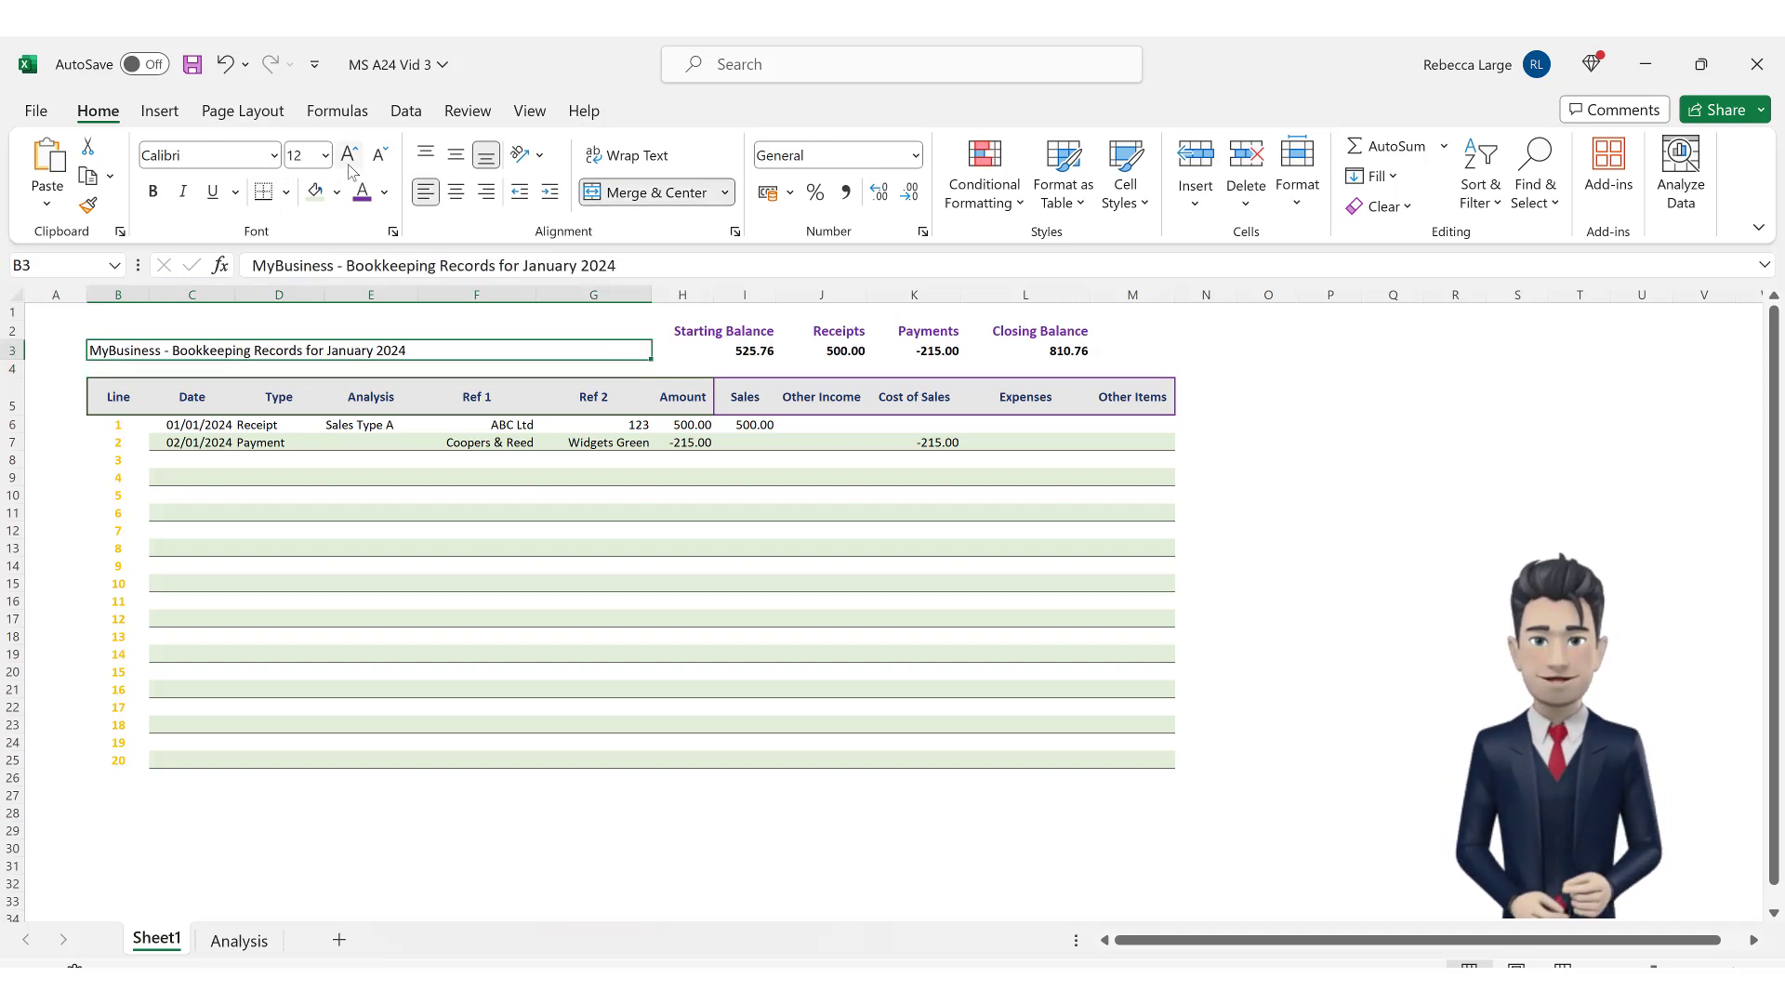
{"action": "left_click", "coordinate": [350, 165]}
{"action": "left_click", "coordinate": [151, 193]}
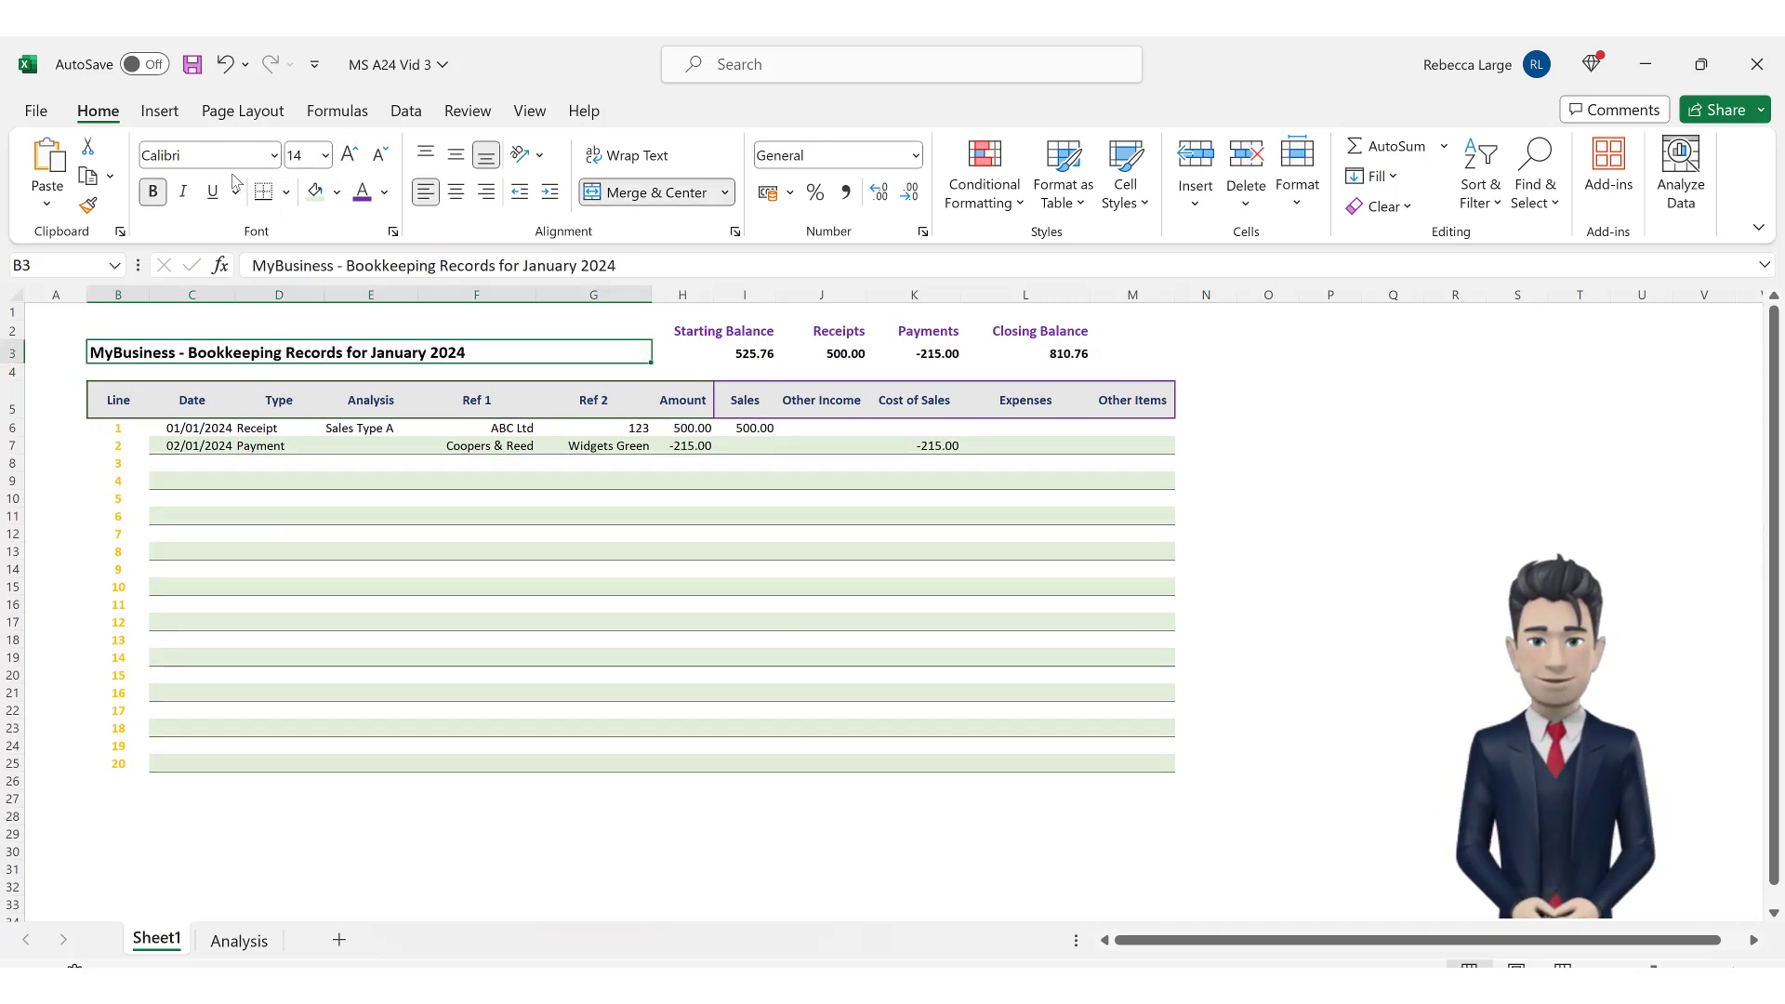
{"action": "left_click", "coordinate": [352, 158]}
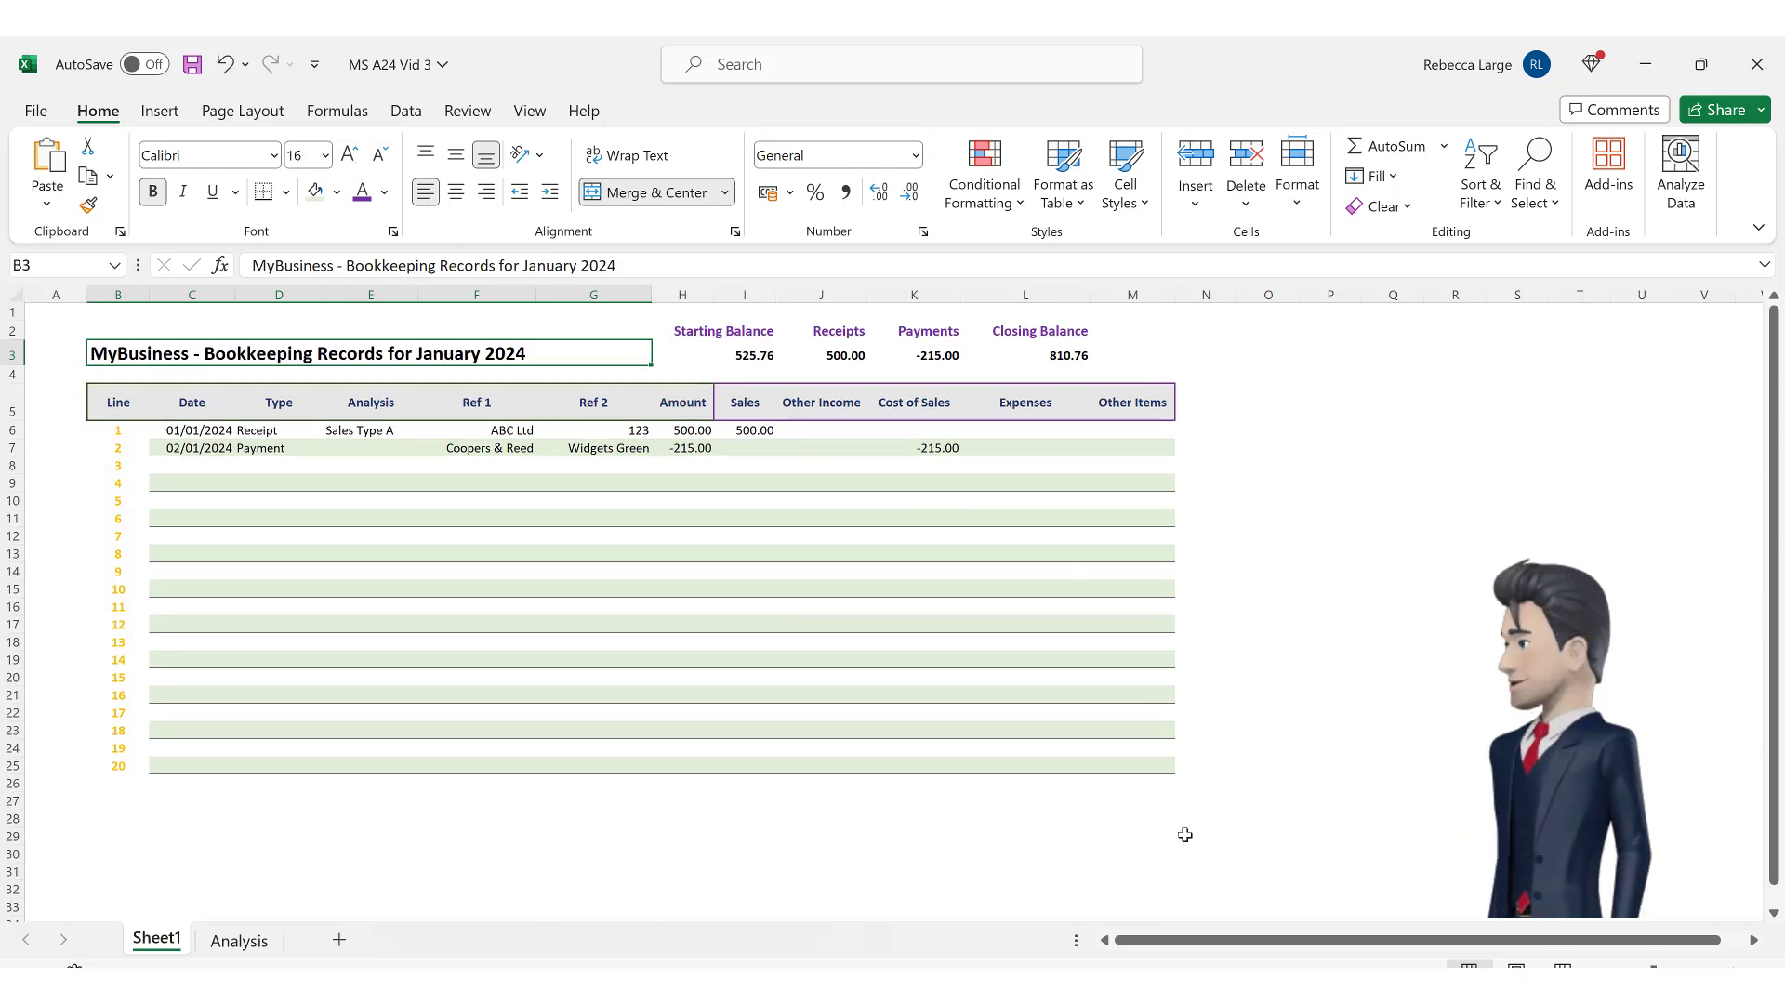
{"action": "left_click", "coordinate": [1151, 823]}
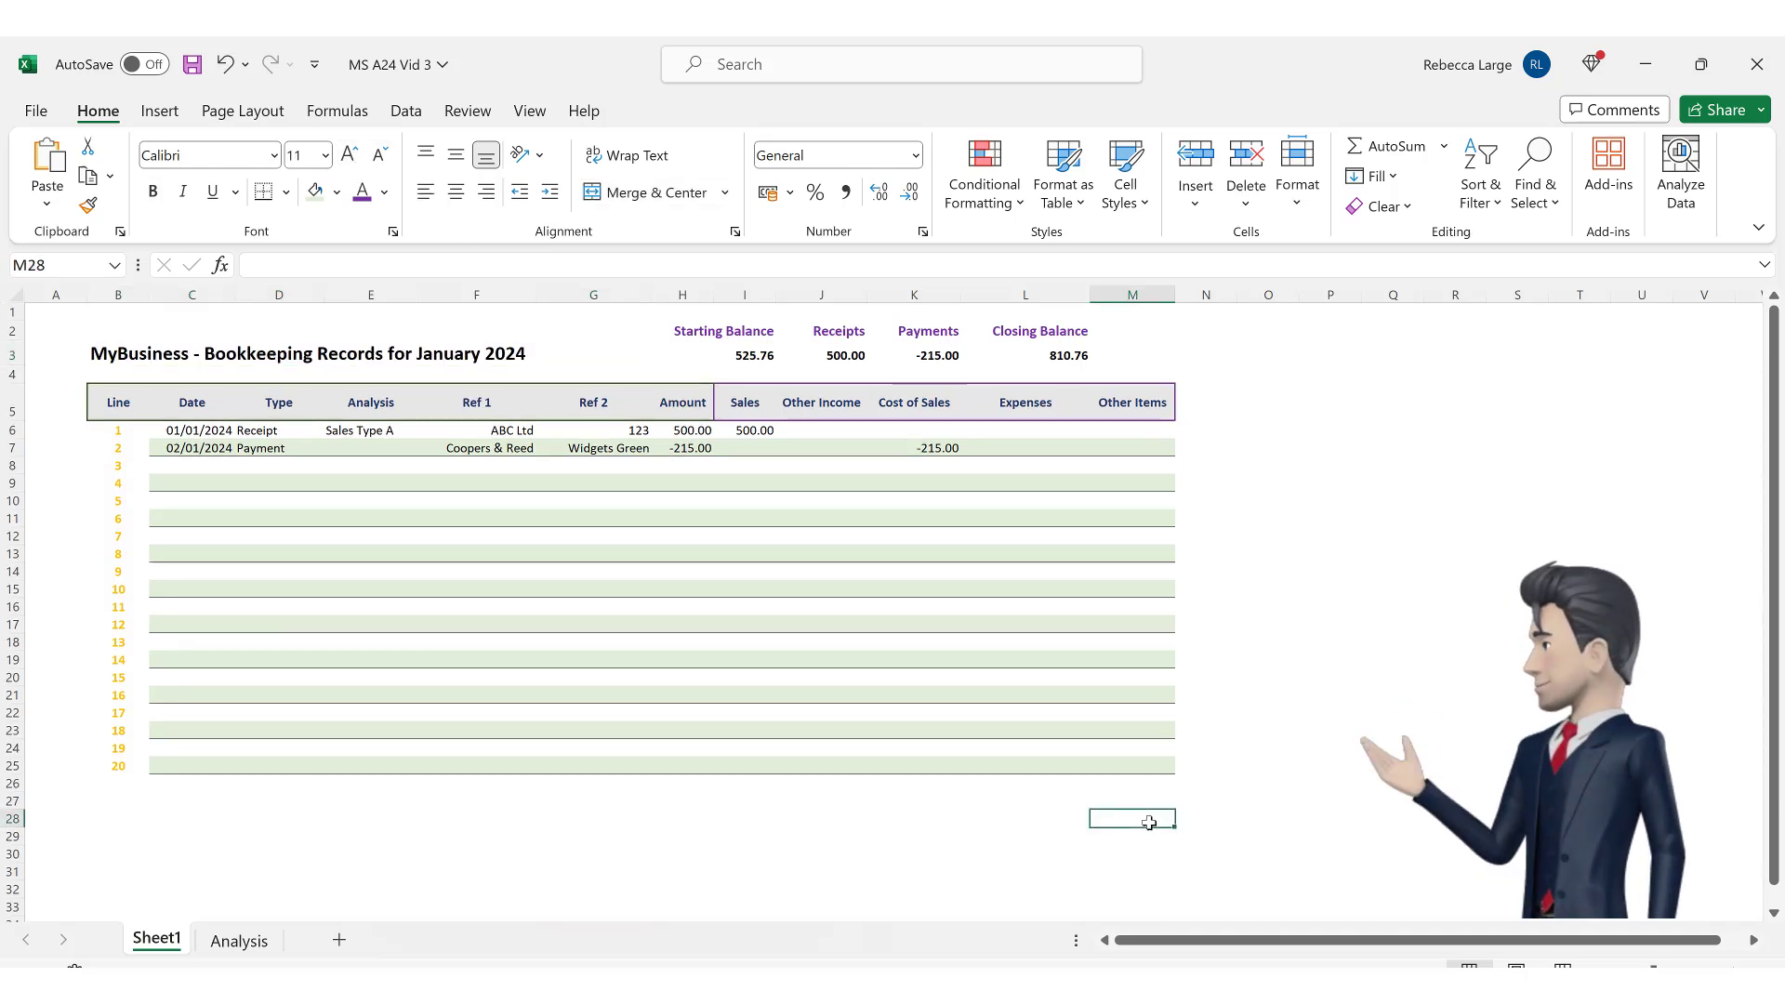